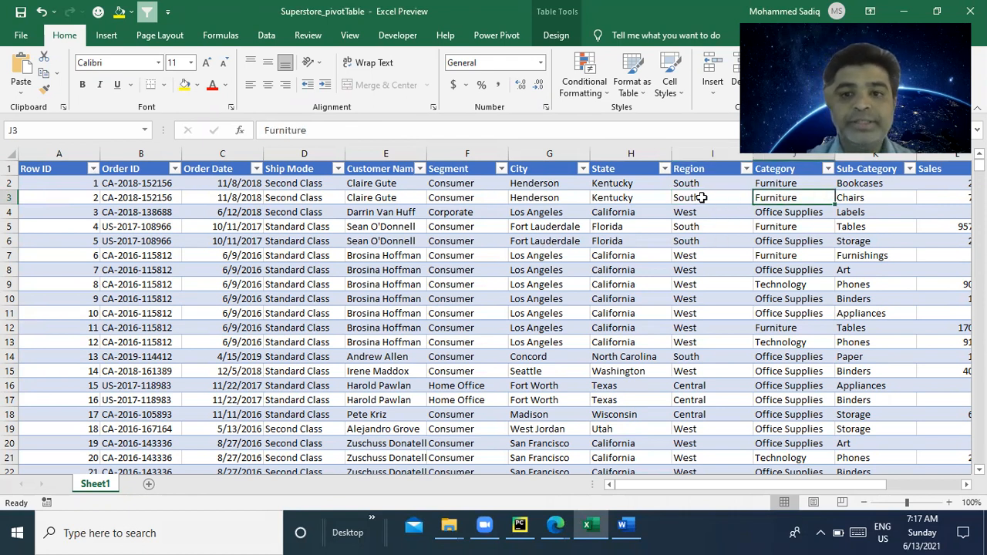
Step: Look through the sales table's Region, Category, Sub-Category, Sales, Quantity and Profit columns
{"action": "left_click_drag", "start_coordinate": [703, 185], "coordinate": [702, 257]}
{"action": "key", "text": "Right"}
{"action": "key", "text": "Right"}
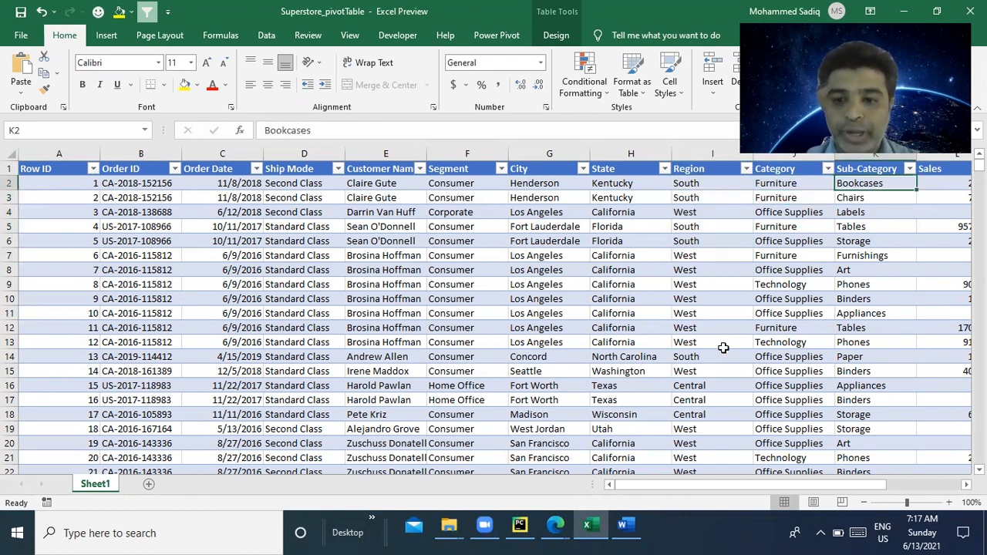
{"action": "key", "text": "Right"}
{"action": "key", "text": "Right"}
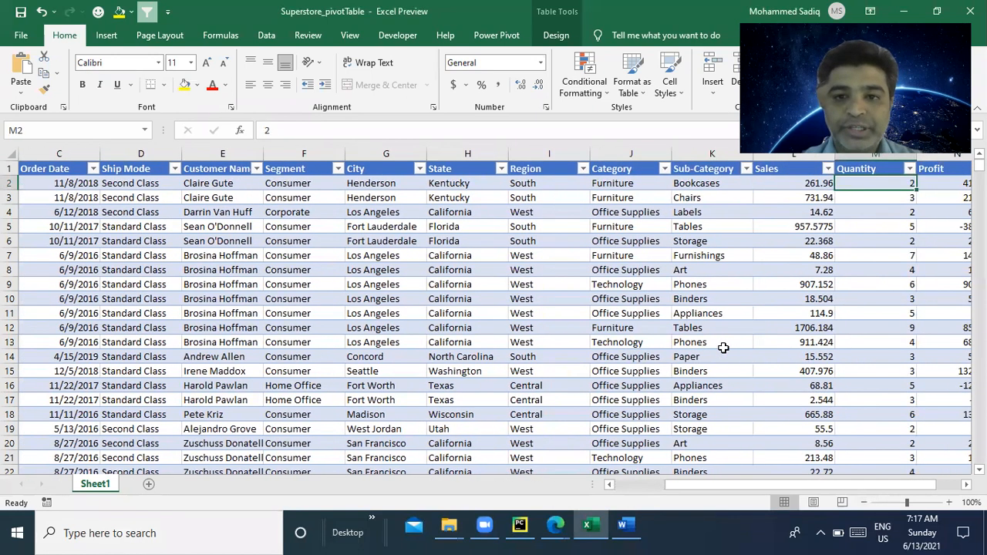
{"action": "left_click_drag", "start_coordinate": [637, 213], "coordinate": [637, 266]}
{"action": "left_click_drag", "start_coordinate": [686, 212], "coordinate": [708, 256]}
{"action": "left_click_drag", "start_coordinate": [793, 199], "coordinate": [800, 271]}
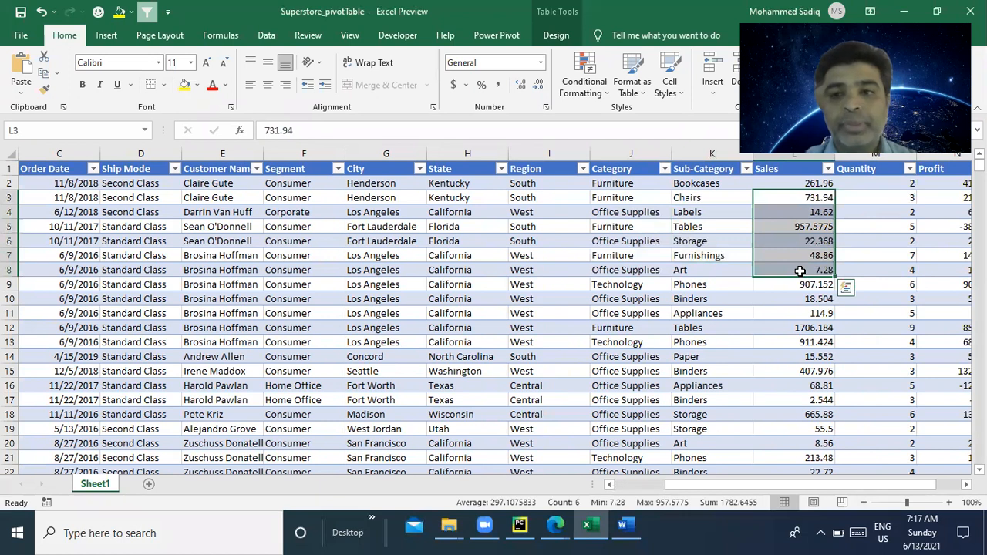
{"action": "key", "text": "Right"}
{"action": "key", "text": "Right"}
{"action": "key", "text": "Right"}
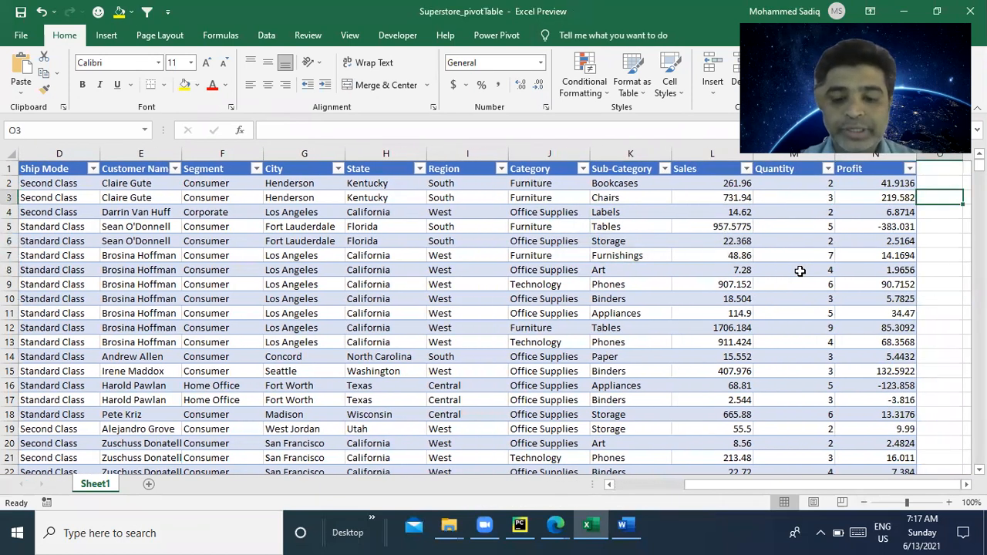
{"action": "key", "text": "Left"}
{"action": "key", "text": "Left"}
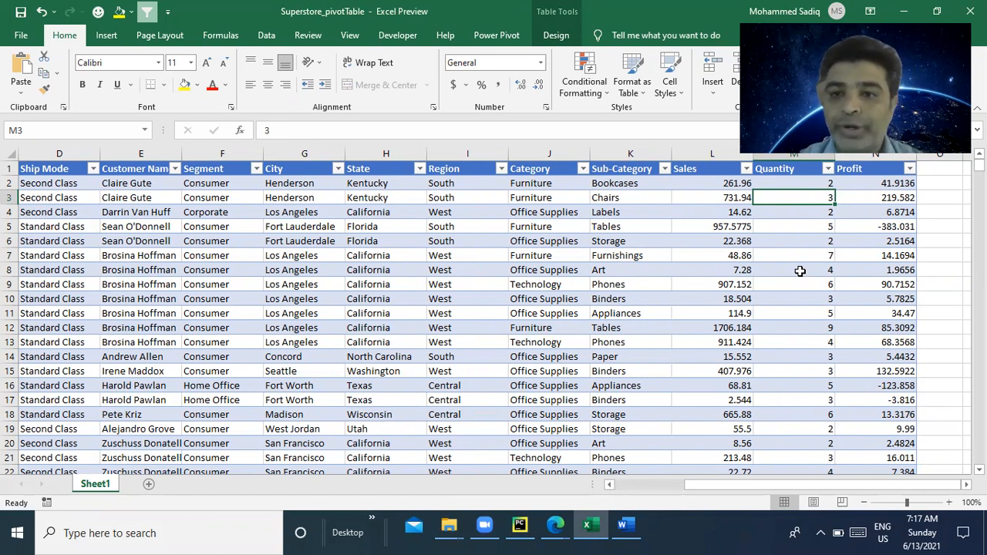
Step: Check how far the sales table extends by going to its last Row ID record and back to the header
{"action": "left_click_drag", "start_coordinate": [717, 314], "coordinate": [119, 328]}
{"action": "left_click", "coordinate": [143, 301]}
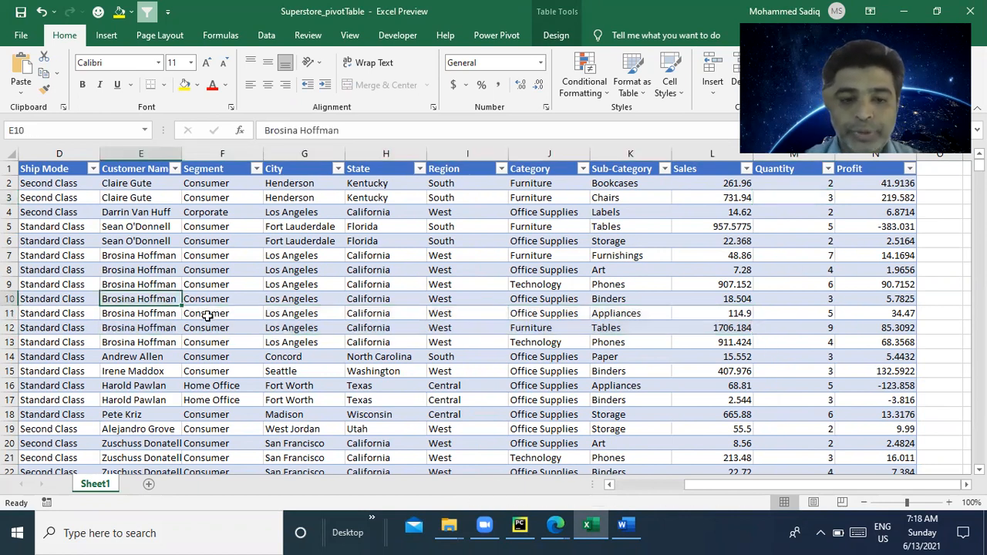
{"action": "key", "text": "Home"}
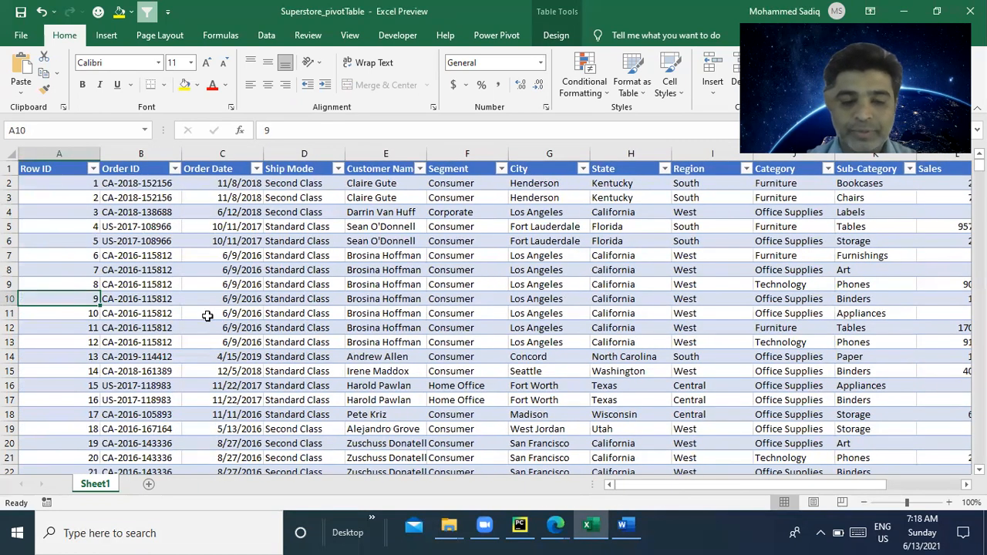
{"action": "key", "text": "ctrl+Down"}
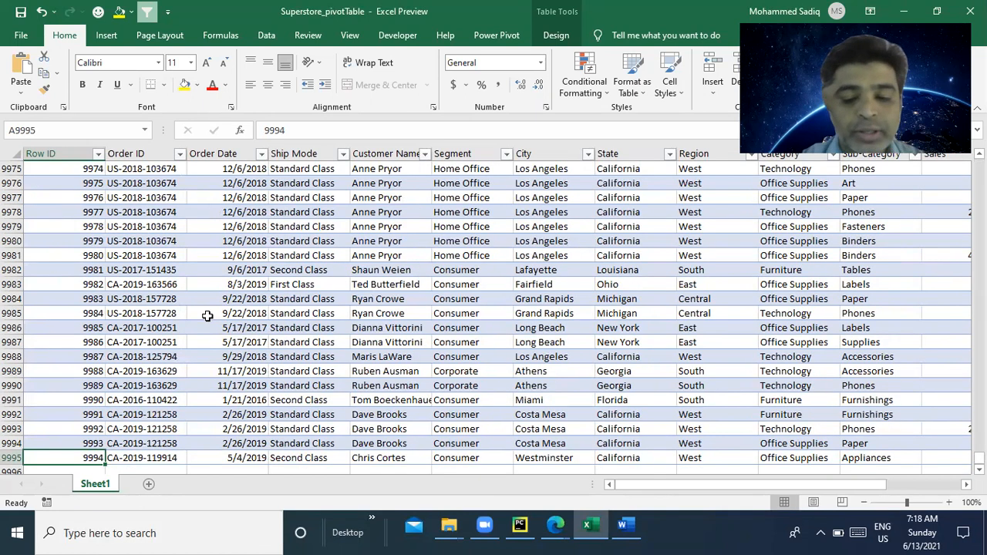
{"action": "key", "text": "ctrl+Up"}
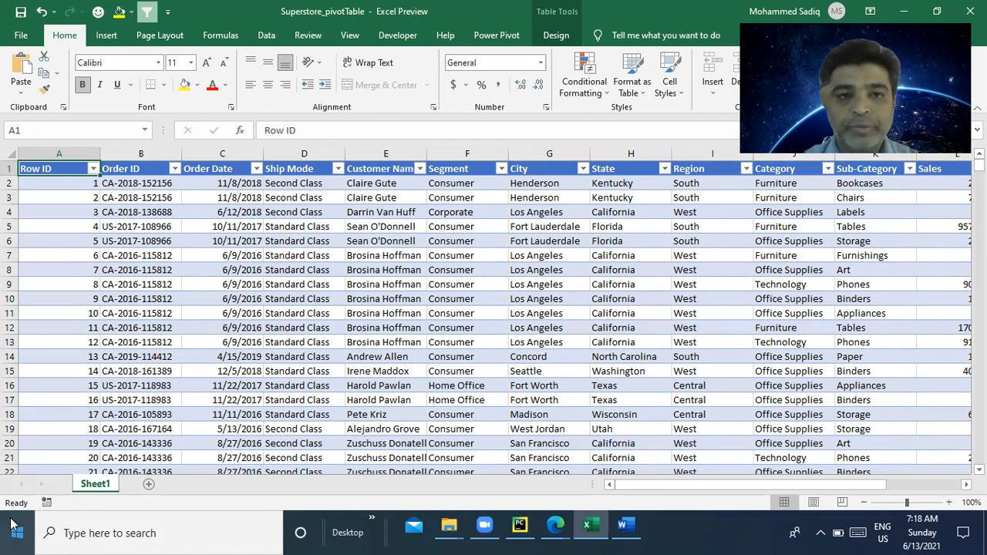
Step: Create a PivotTable from the tblSales table and place it on a new worksheet
{"action": "left_click", "coordinate": [107, 37]}
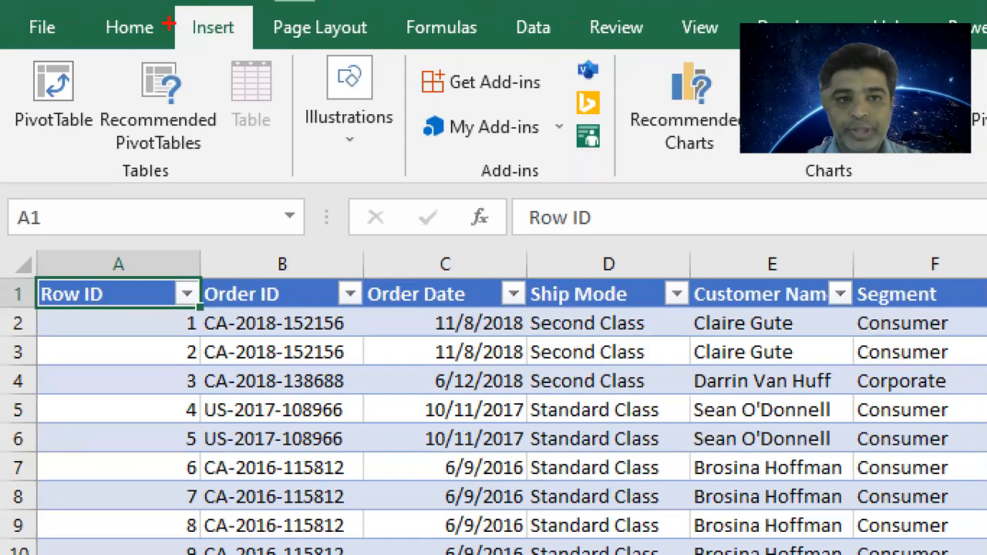
{"action": "left_click_drag", "start_coordinate": [166, 16], "coordinate": [308, 77]}
{"action": "left_click_drag", "start_coordinate": [2, 51], "coordinate": [105, 148]}
{"action": "left_click_drag", "start_coordinate": [89, 151], "coordinate": [127, 212]}
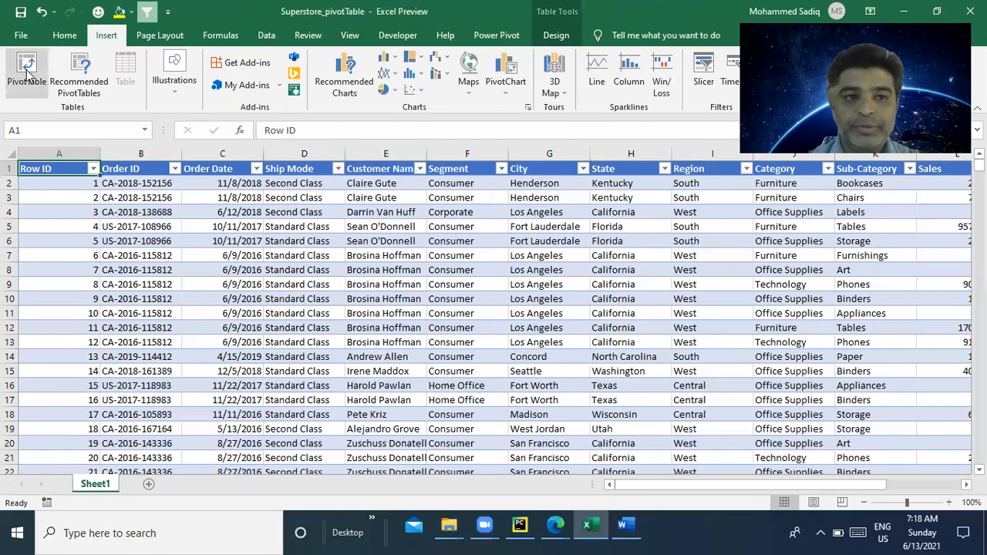
{"action": "left_click", "coordinate": [27, 74]}
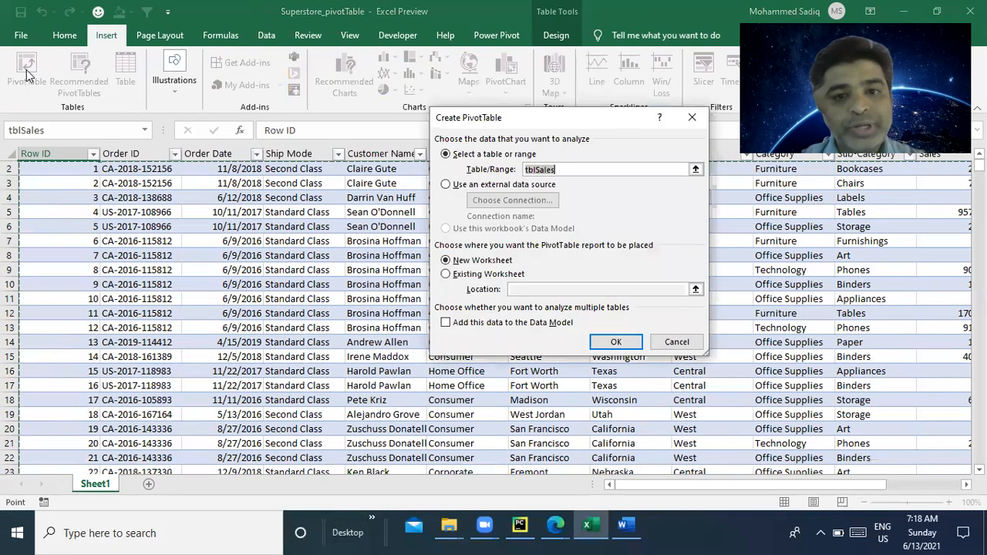
{"action": "left_click_drag", "start_coordinate": [534, 122], "coordinate": [406, 199]}
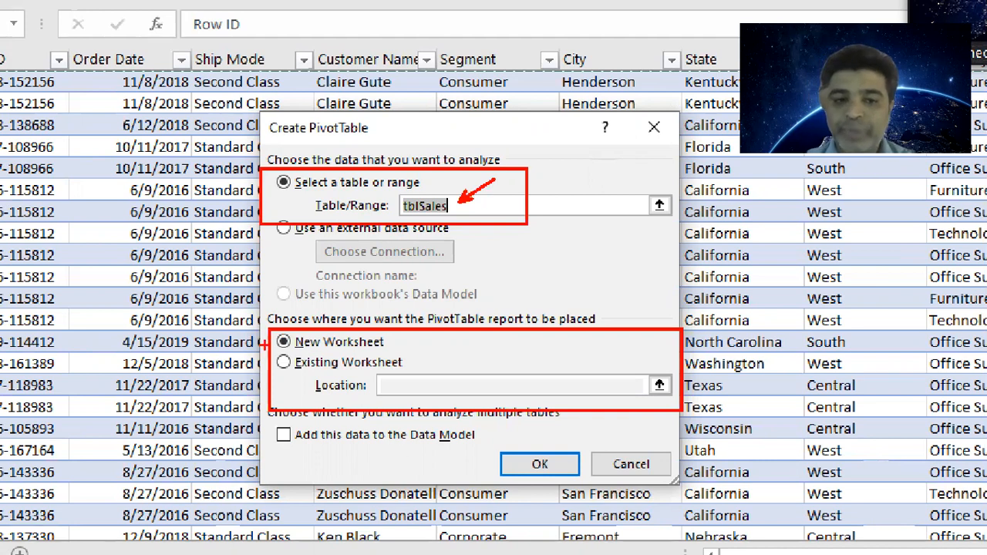
{"action": "left_click_drag", "start_coordinate": [274, 337], "coordinate": [228, 313]}
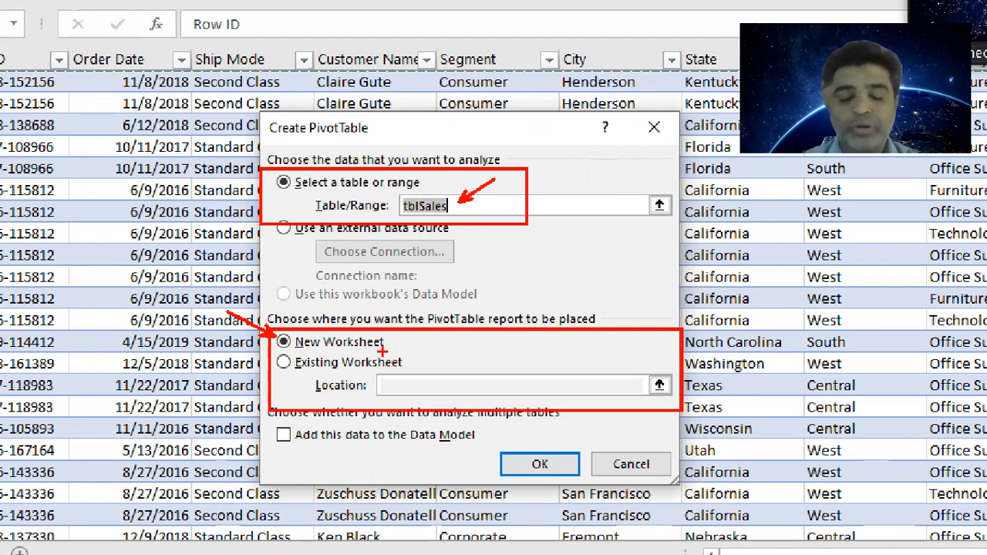
{"action": "key", "text": "Escape"}
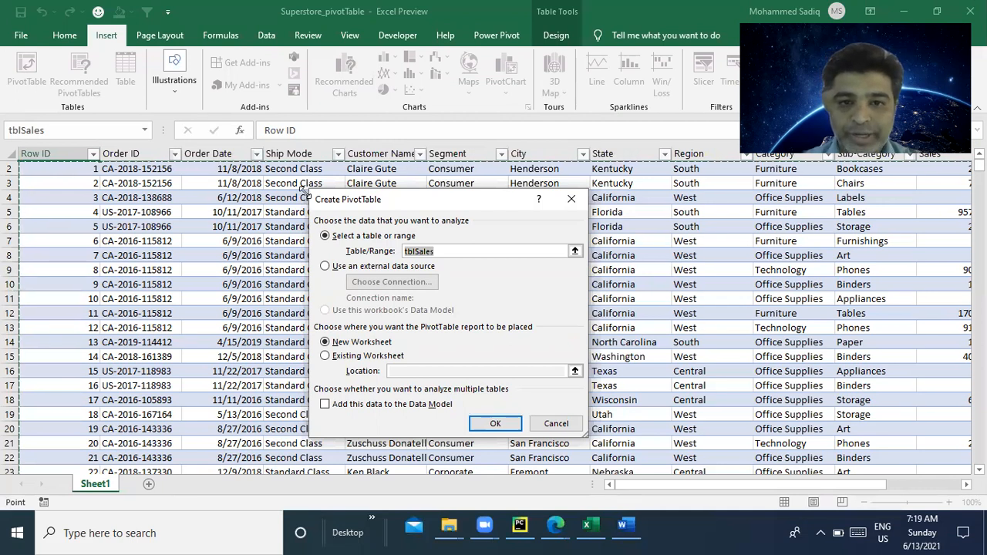
{"action": "scroll", "coordinate": [198, 231], "scroll_direction": "down", "scroll_amount": 3}
{"action": "scroll", "coordinate": [179, 267], "scroll_direction": "up", "scroll_amount": 4}
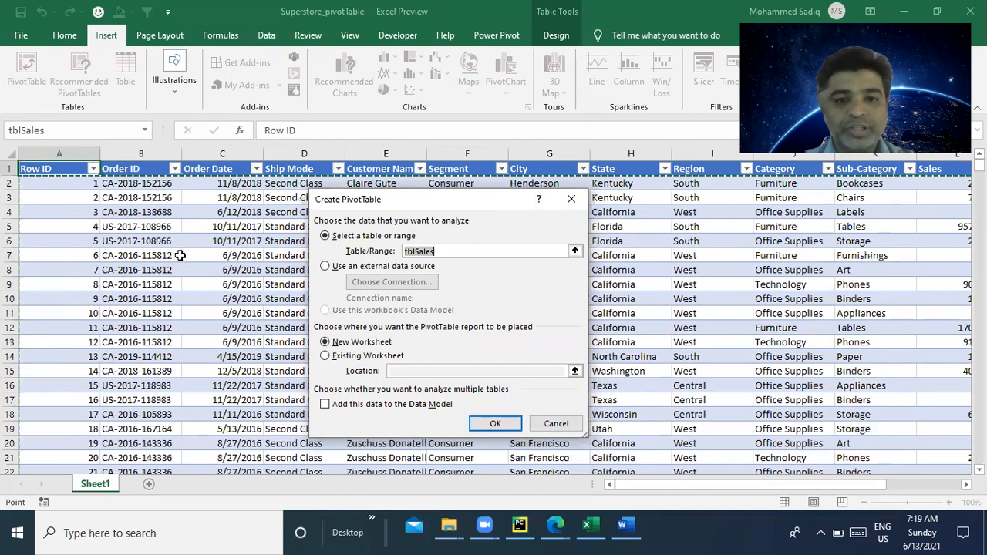
{"action": "left_click", "coordinate": [491, 426]}
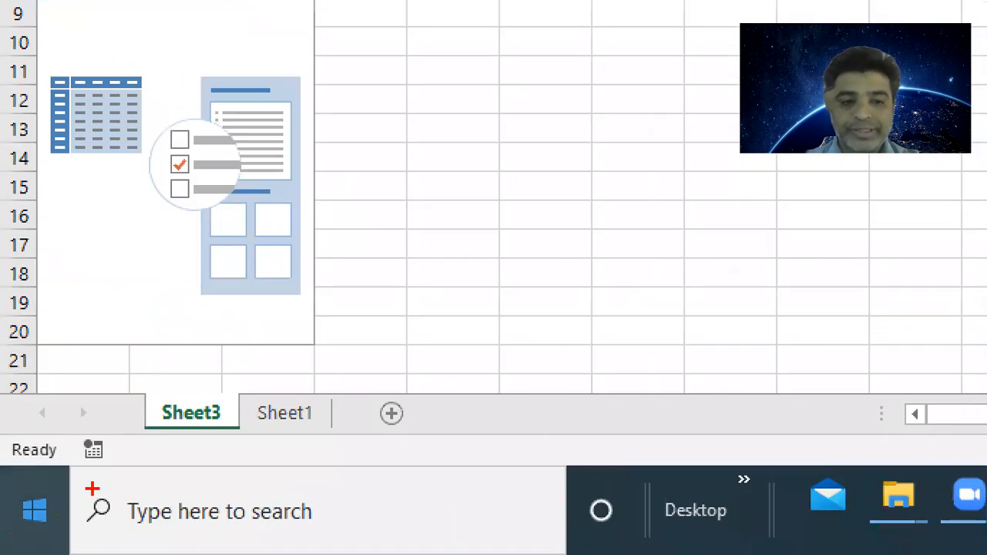
{"action": "left_click_drag", "start_coordinate": [125, 386], "coordinate": [246, 434]}
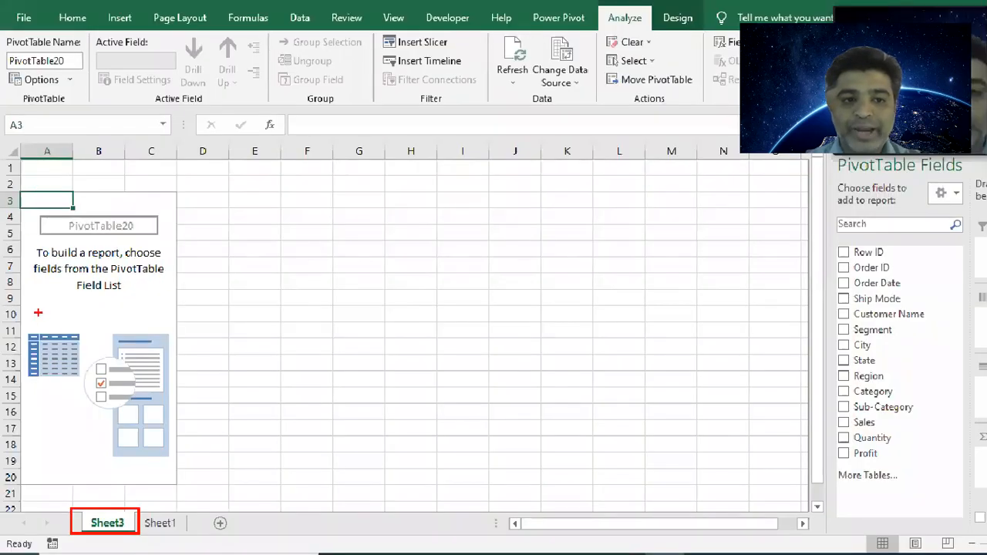
{"action": "left_click_drag", "start_coordinate": [7, 323], "coordinate": [103, 380]}
{"action": "left_click_drag", "start_coordinate": [88, 334], "coordinate": [99, 324]}
{"action": "left_click_drag", "start_coordinate": [36, 357], "coordinate": [3, 357]}
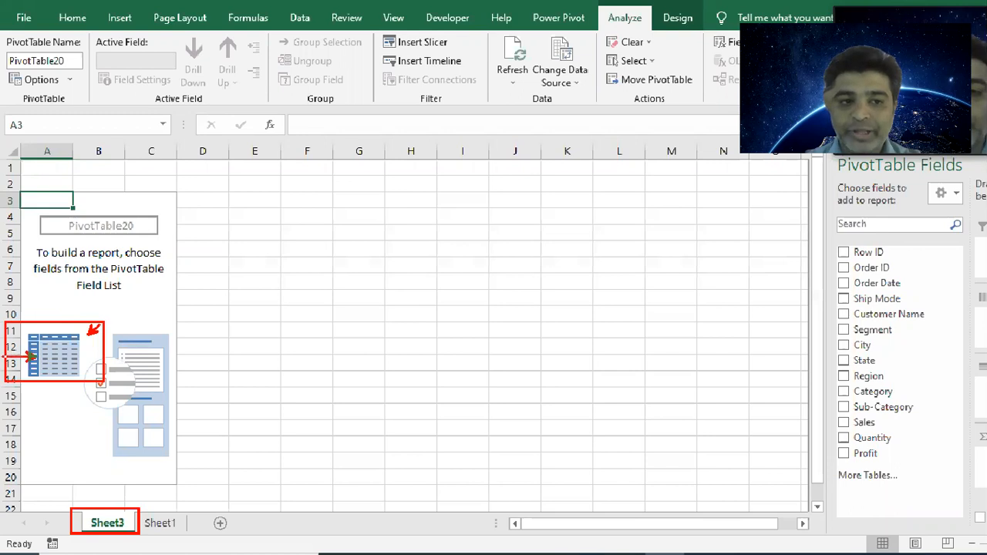
{"action": "left_click_drag", "start_coordinate": [60, 330], "coordinate": [61, 304]}
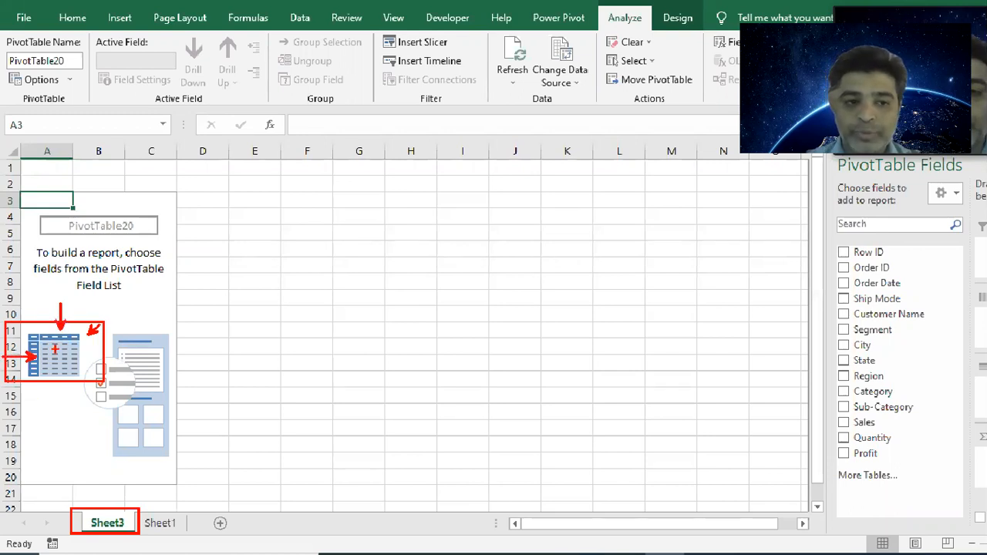
{"action": "left_click_drag", "start_coordinate": [45, 345], "coordinate": [69, 363]}
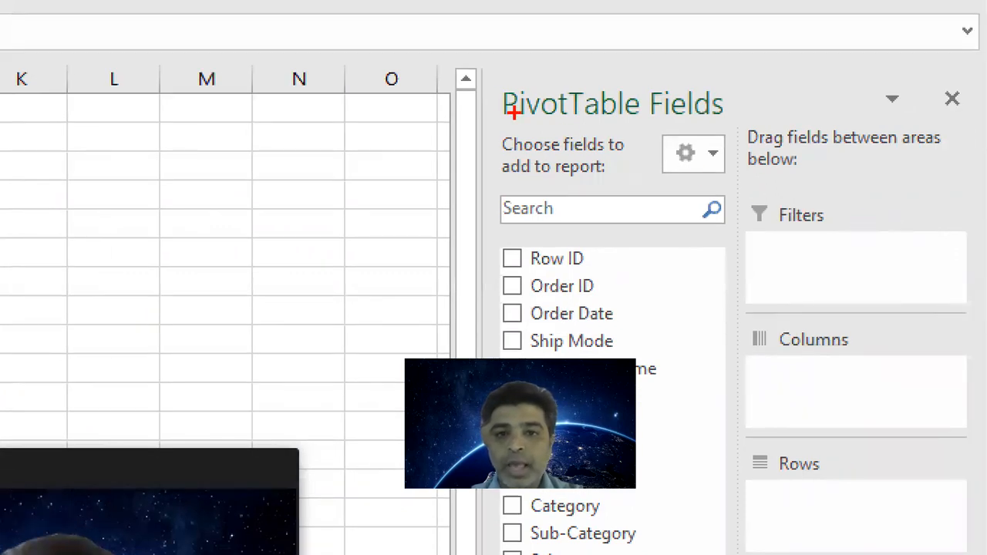
{"action": "mouse_move", "coordinate": [494, 82]}
{"action": "left_mouse_down"}
{"action": "mouse_move", "coordinate": [777, 137]}
{"action": "mouse_move", "coordinate": [745, 136]}
{"action": "left_mouse_up"}
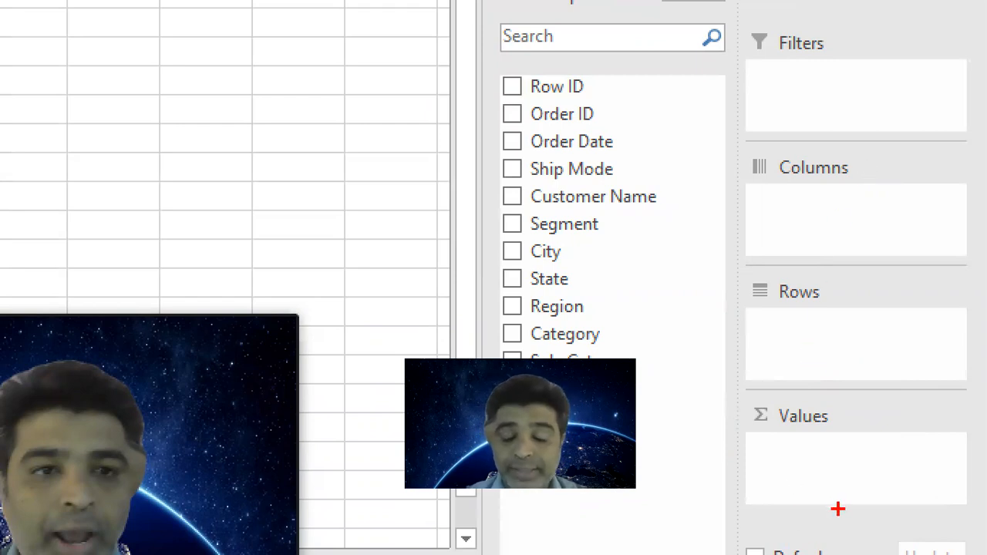
{"action": "left_click_drag", "start_coordinate": [742, 429], "coordinate": [965, 515]}
{"action": "left_click_drag", "start_coordinate": [789, 347], "coordinate": [739, 349]}
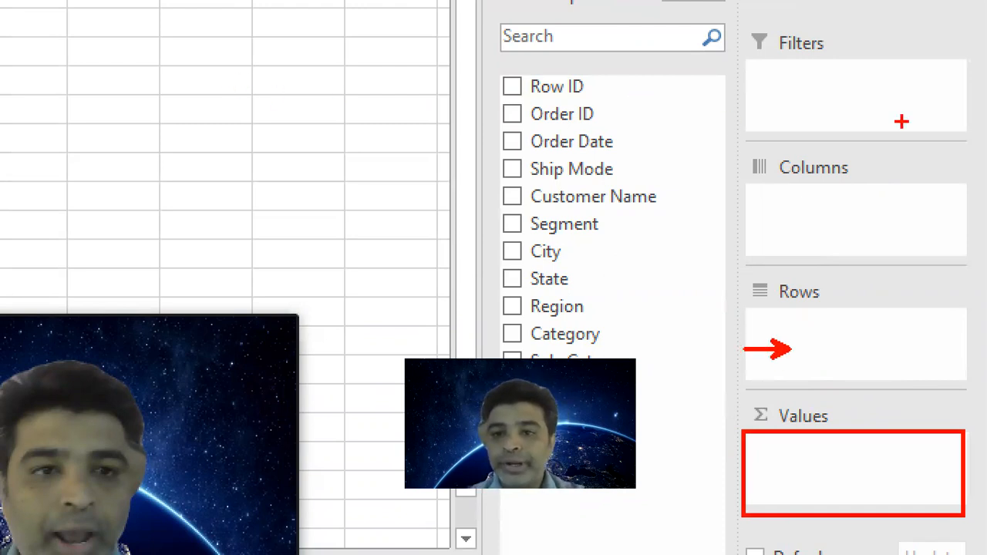
{"action": "left_click_drag", "start_coordinate": [885, 200], "coordinate": [887, 170]}
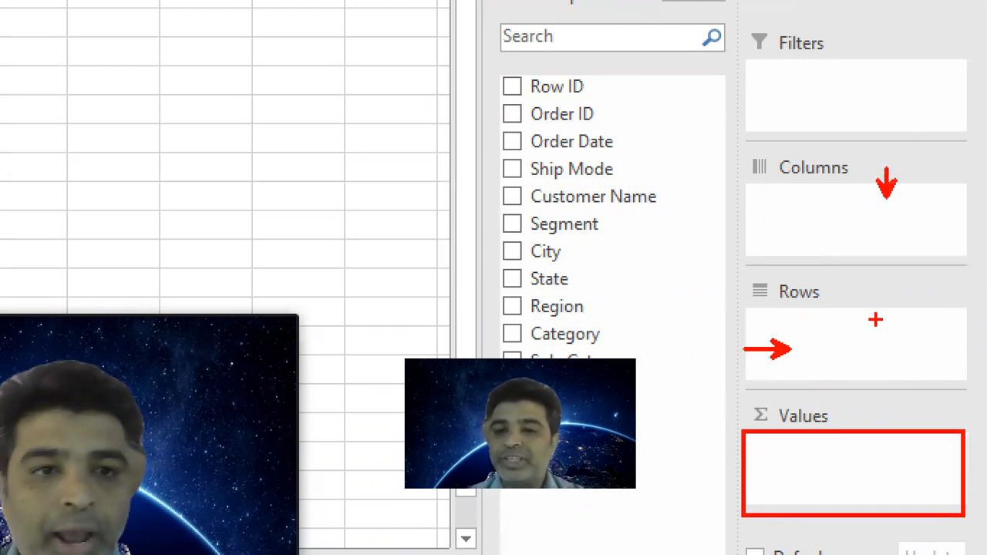
{"action": "left_click_drag", "start_coordinate": [746, 64], "coordinate": [947, 130]}
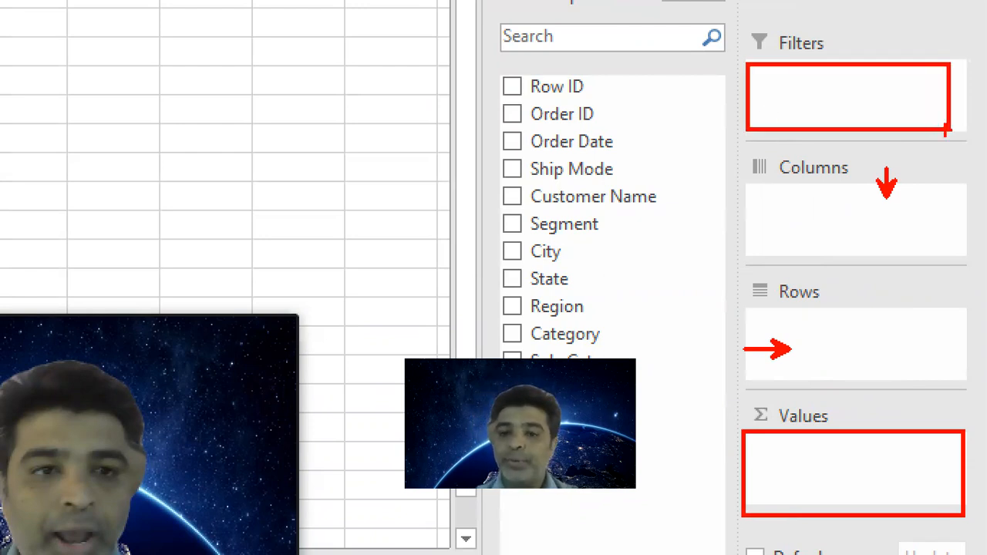
{"action": "key", "text": "Escape"}
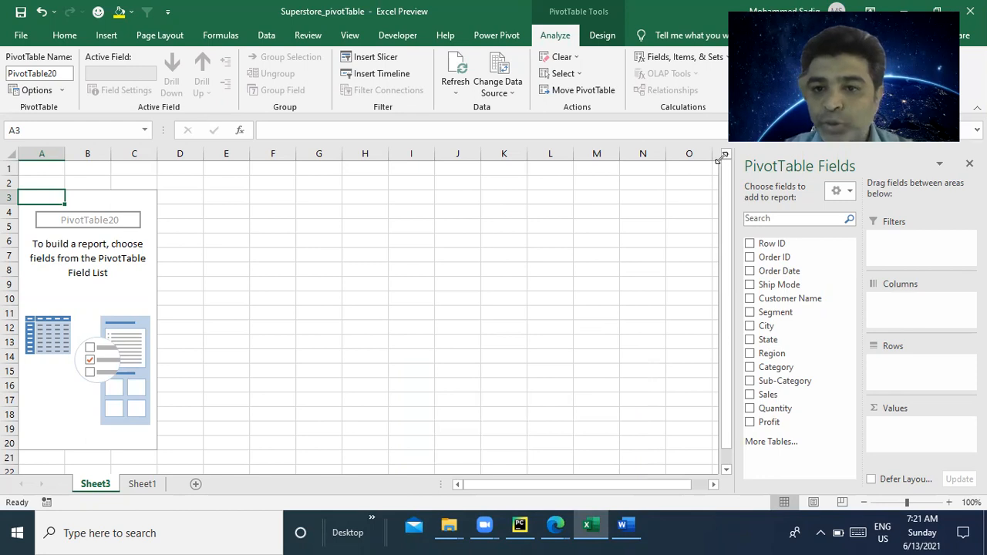
Step: Add the Sales field to the PivotTable as a summed value
{"action": "left_click", "coordinate": [750, 395]}
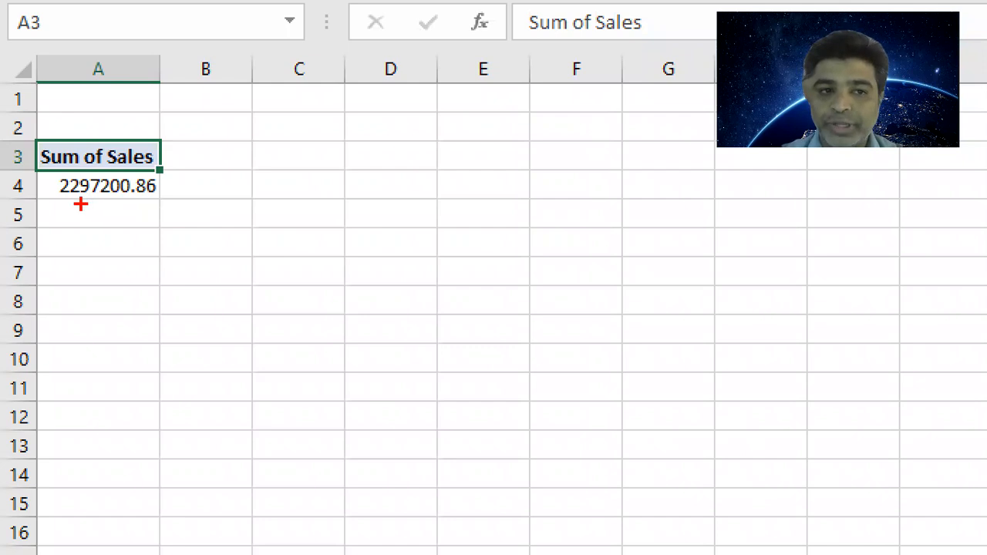
{"action": "mouse_move", "coordinate": [43, 173]}
{"action": "left_mouse_down"}
{"action": "mouse_move", "coordinate": [83, 198]}
{"action": "mouse_move", "coordinate": [185, 198]}
{"action": "mouse_move", "coordinate": [164, 197]}
{"action": "left_mouse_up"}
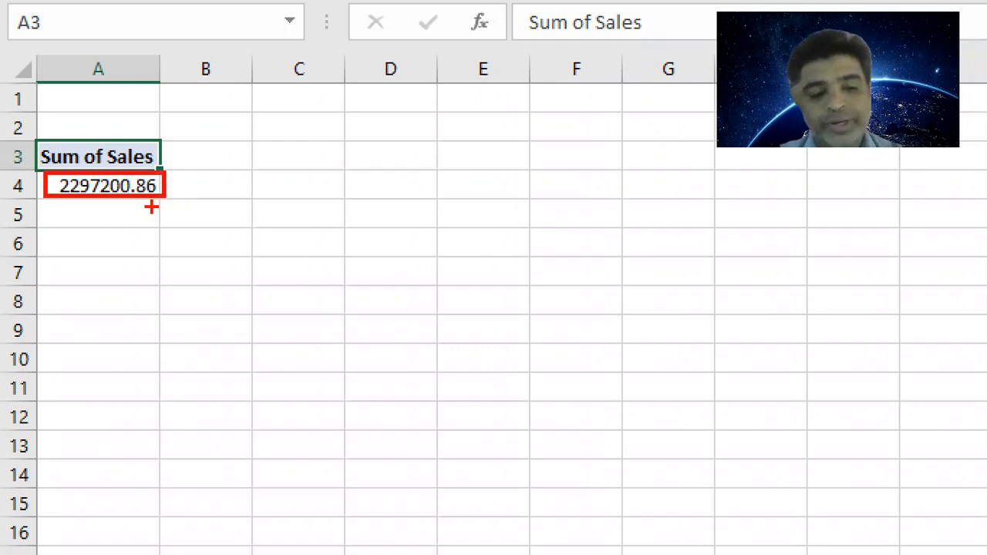
{"action": "key", "text": "Escape"}
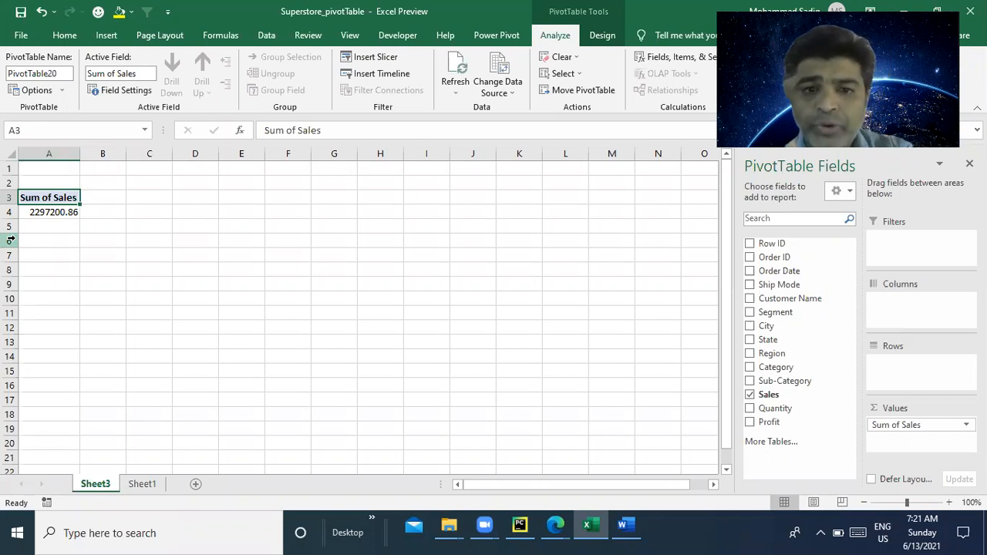
Step: Review the entries in the Region column of the source table on Sheet1
{"action": "left_click", "coordinate": [140, 485]}
{"action": "left_click_drag", "start_coordinate": [687, 185], "coordinate": [689, 197]}
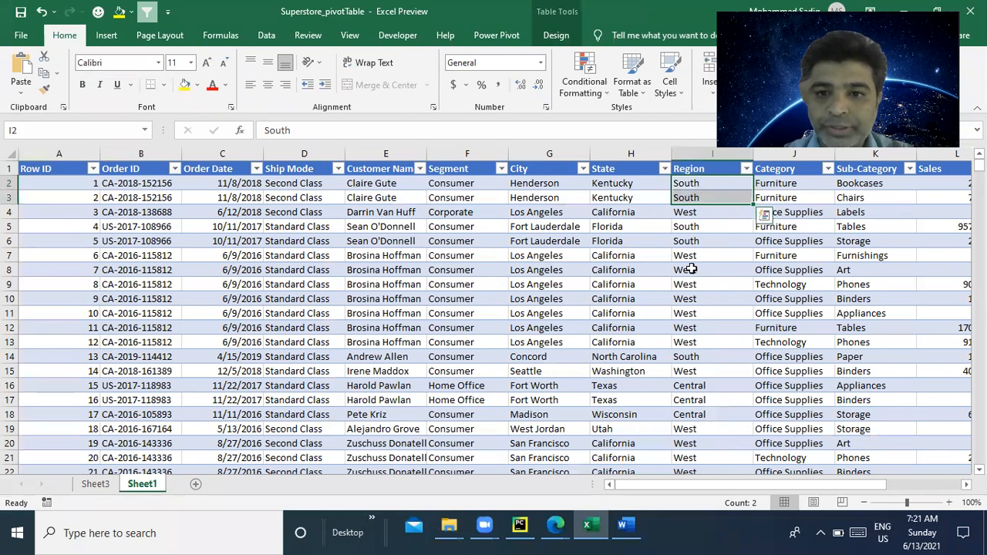
{"action": "left_click_drag", "start_coordinate": [689, 269], "coordinate": [686, 344]}
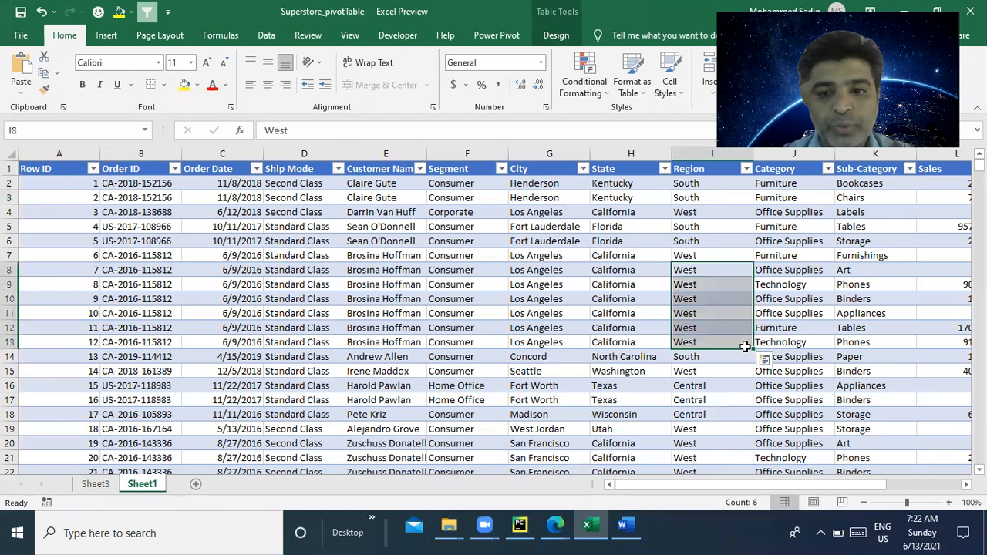
{"action": "scroll", "coordinate": [740, 346], "scroll_direction": "down", "scroll_amount": 10}
{"action": "left_click_drag", "start_coordinate": [697, 245], "coordinate": [706, 342]}
{"action": "scroll", "coordinate": [708, 339], "scroll_direction": "down", "scroll_amount": 3}
{"action": "scroll", "coordinate": [696, 328], "scroll_direction": "down", "scroll_amount": 3}
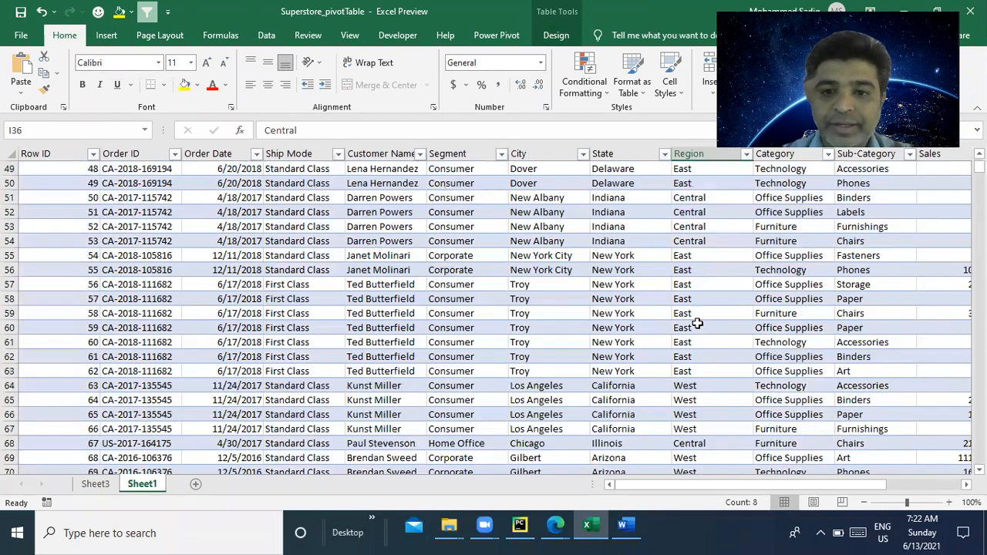
{"action": "left_click_drag", "start_coordinate": [689, 270], "coordinate": [696, 385]}
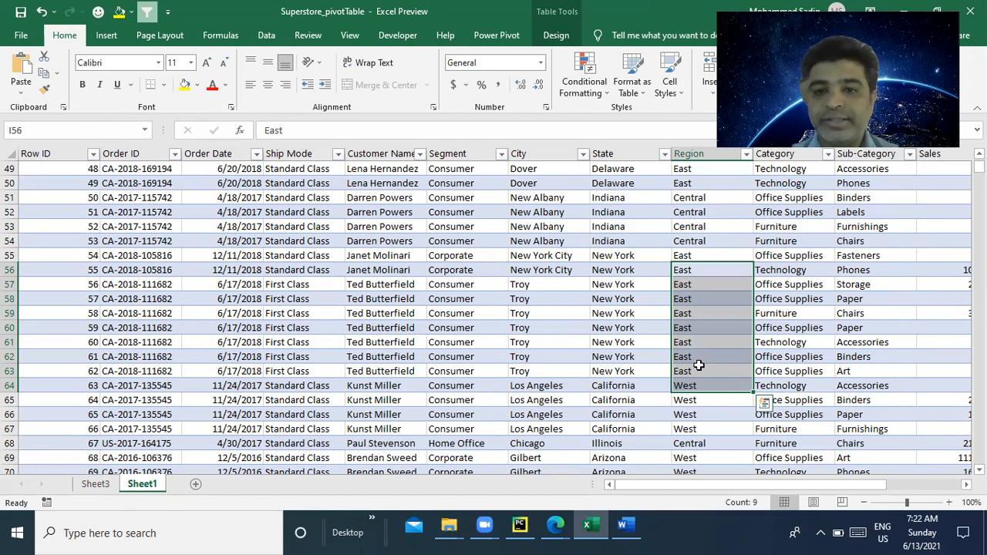
Step: Break the PivotTable's sales on Sheet3 down by Region in rows
{"action": "left_click", "coordinate": [97, 485]}
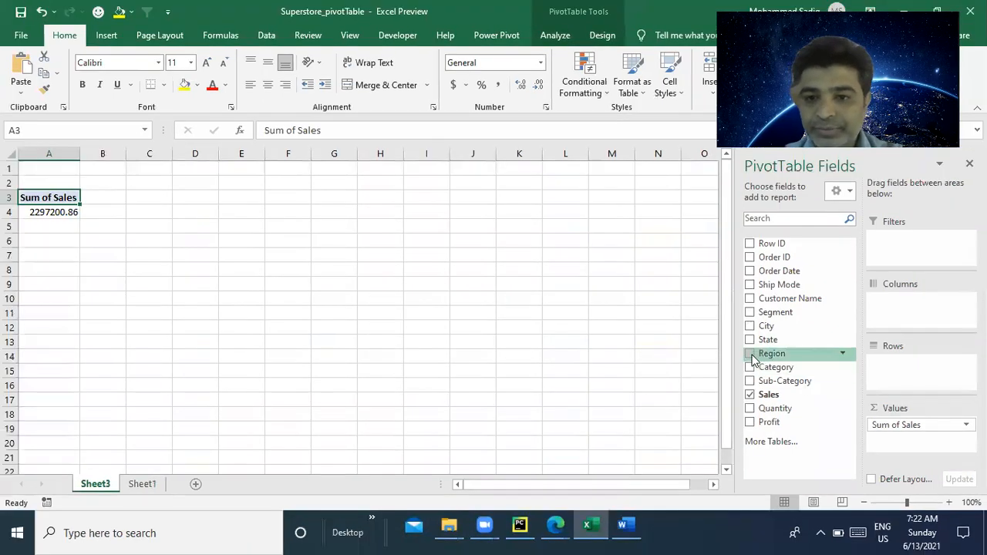
{"action": "left_click", "coordinate": [751, 353]}
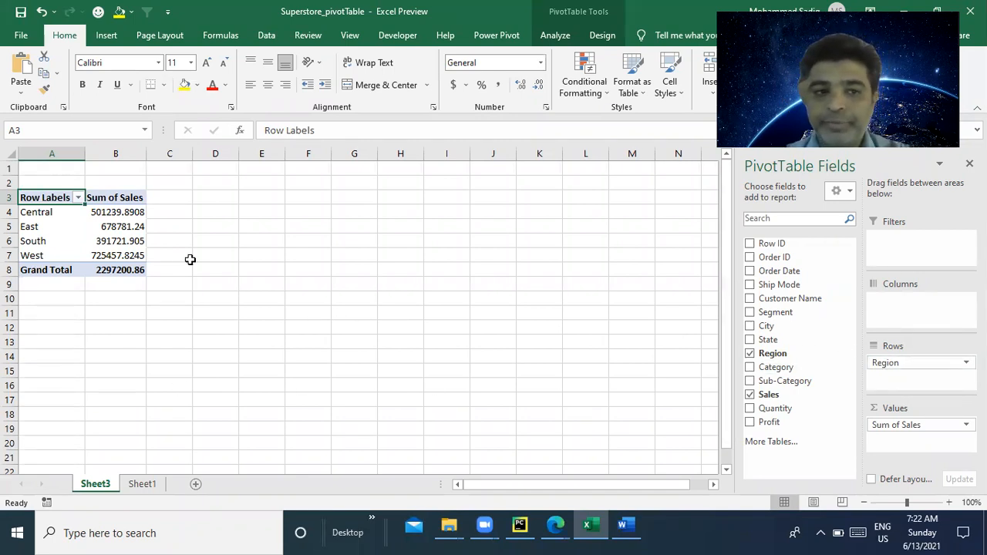
Step: Examine the sales totals of the Central, East, South and West regions and their decimals in the PivotTable
{"action": "left_click", "coordinate": [60, 227]}
{"action": "scroll", "coordinate": [61, 228], "scroll_direction": "up", "scroll_amount": 4}
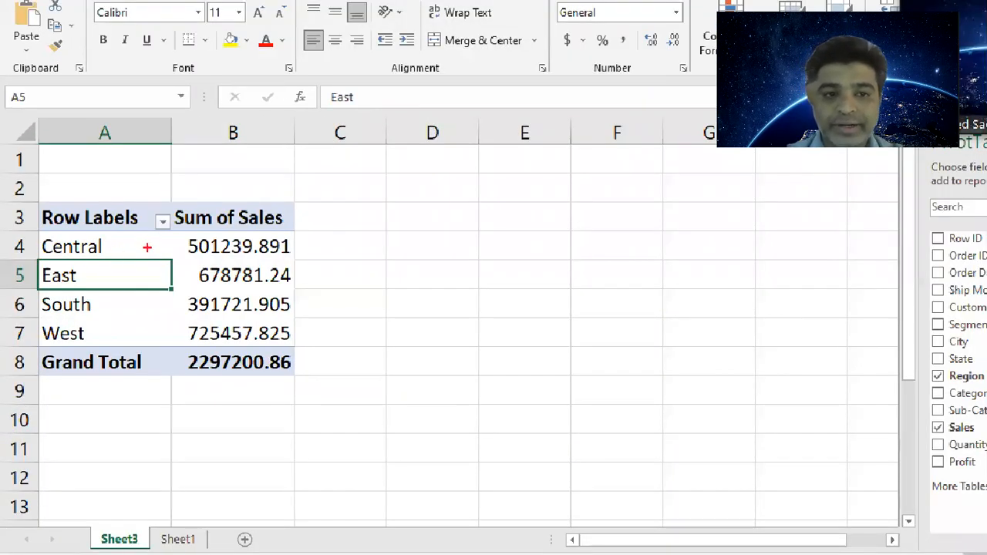
{"action": "left_click_drag", "start_coordinate": [168, 246], "coordinate": [130, 246]}
{"action": "left_click_drag", "start_coordinate": [167, 275], "coordinate": [125, 274]}
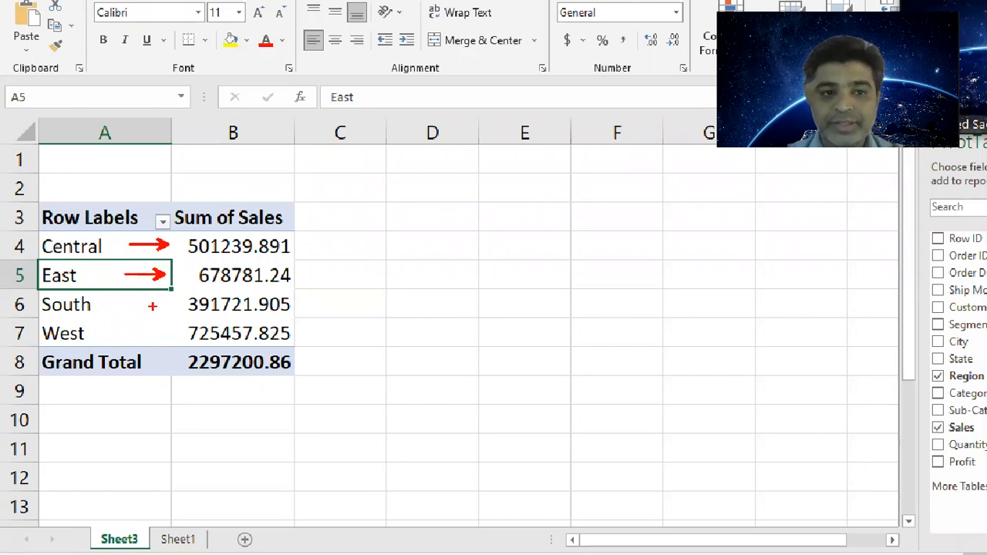
{"action": "left_click_drag", "start_coordinate": [160, 303], "coordinate": [112, 304]}
{"action": "left_click_drag", "start_coordinate": [176, 333], "coordinate": [114, 334]}
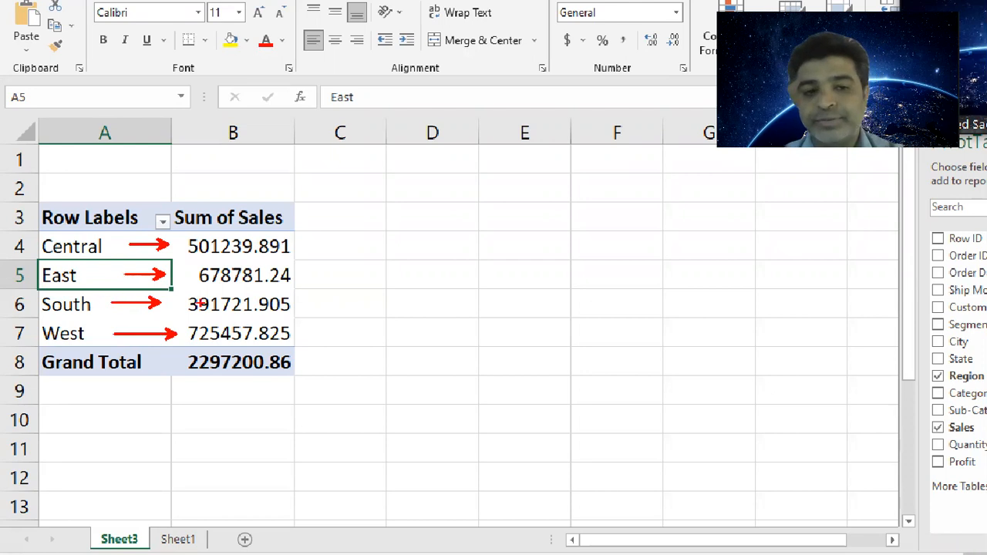
{"action": "left_click_drag", "start_coordinate": [177, 239], "coordinate": [330, 342]}
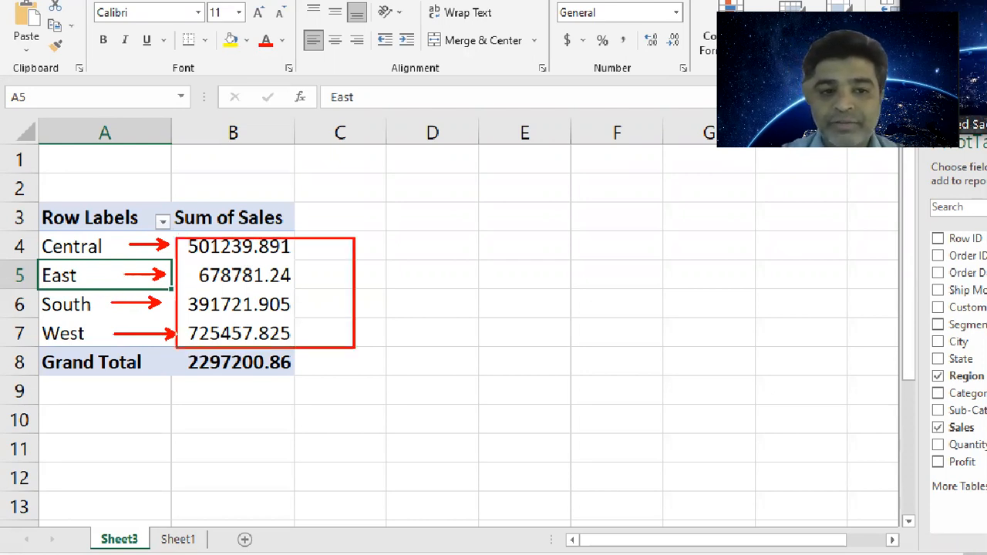
{"action": "left_click_drag", "start_coordinate": [284, 375], "coordinate": [314, 388]}
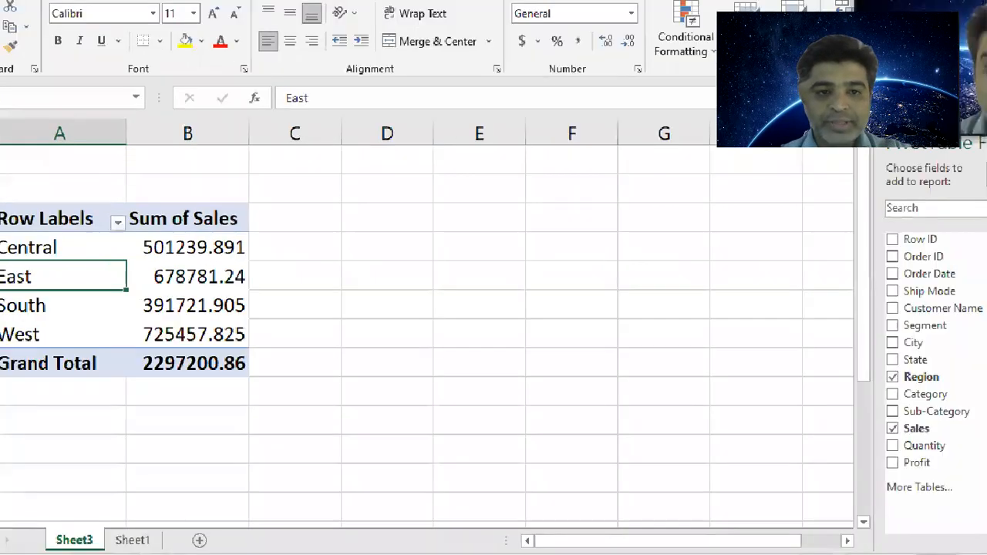
{"action": "mouse_move", "coordinate": [221, 289]}
{"action": "left_mouse_down"}
{"action": "mouse_move", "coordinate": [260, 290]}
{"action": "mouse_move", "coordinate": [281, 322]}
{"action": "left_mouse_up"}
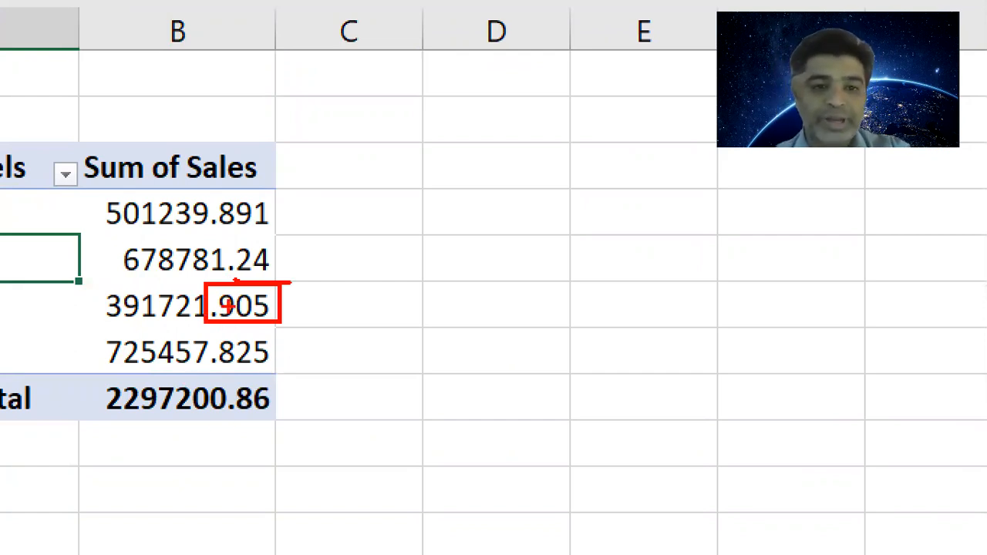
{"action": "key", "text": "Escape"}
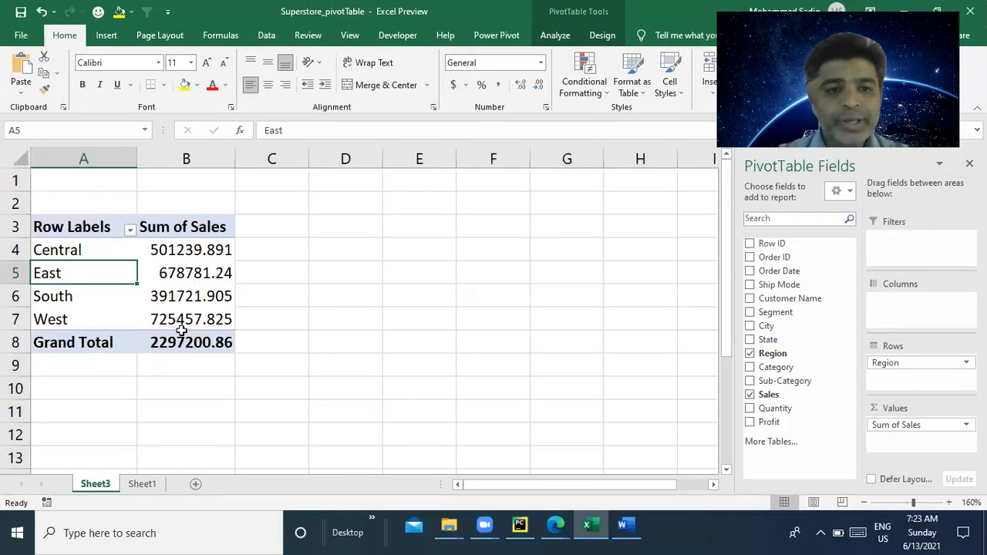
Step: Format the Sum of Sales value field as Number with 0 decimal places and the 1000 separator
{"action": "left_click", "coordinate": [191, 287]}
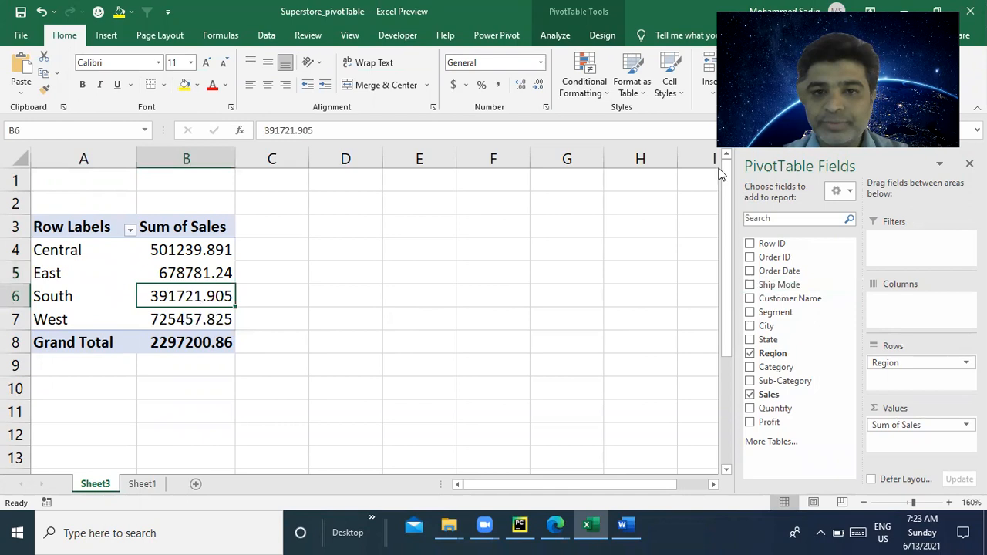
{"action": "left_click", "coordinate": [937, 426]}
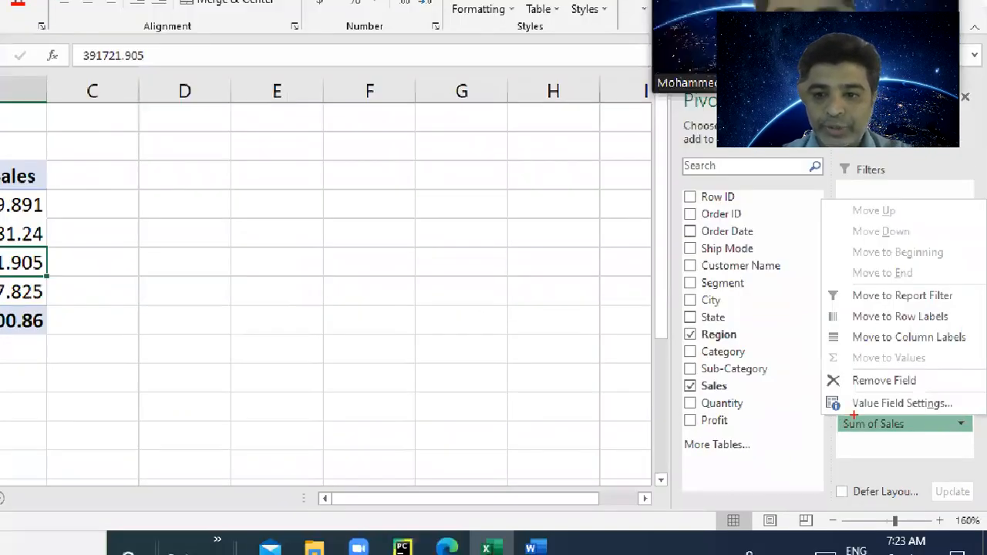
{"action": "left_click_drag", "start_coordinate": [854, 415], "coordinate": [817, 433]}
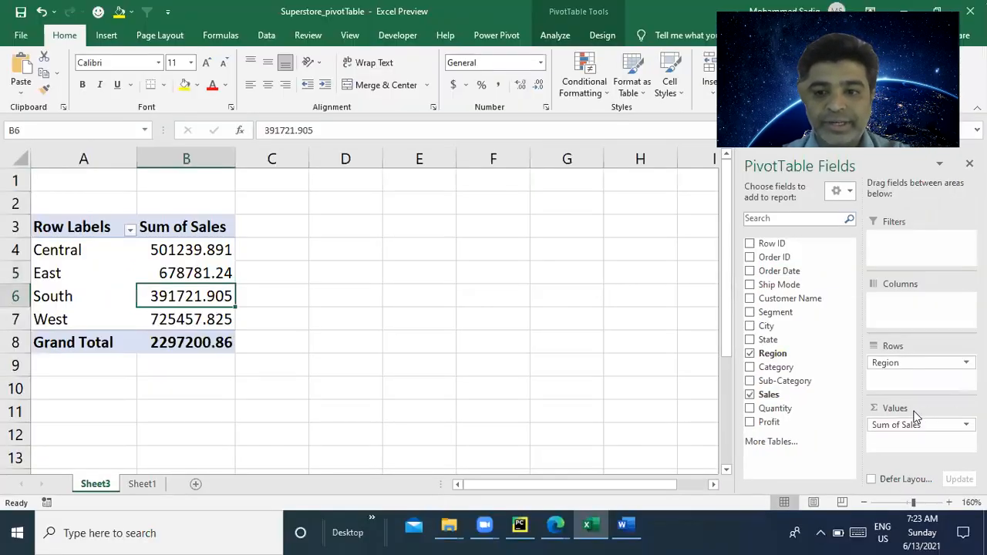
{"action": "left_click", "coordinate": [921, 423]}
{"action": "left_click", "coordinate": [934, 410]}
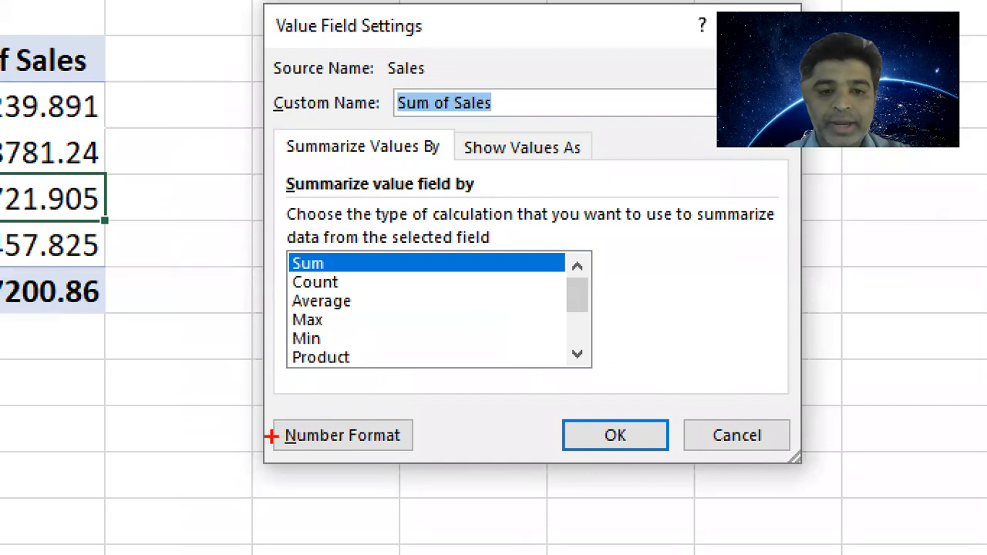
{"action": "mouse_move", "coordinate": [316, 401]}
{"action": "left_mouse_down"}
{"action": "mouse_move", "coordinate": [413, 426]}
{"action": "mouse_move", "coordinate": [488, 409]}
{"action": "left_mouse_up"}
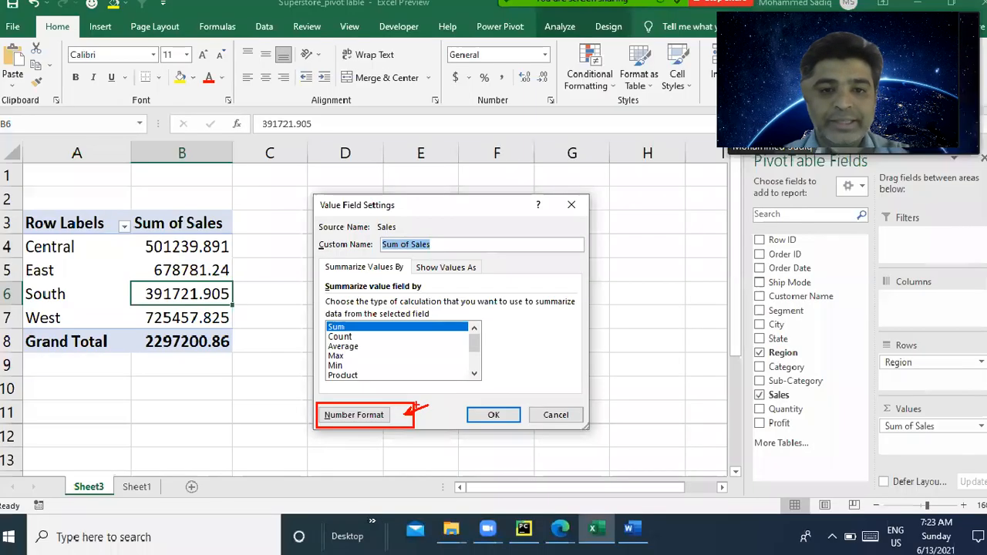
{"action": "left_click", "coordinate": [349, 415]}
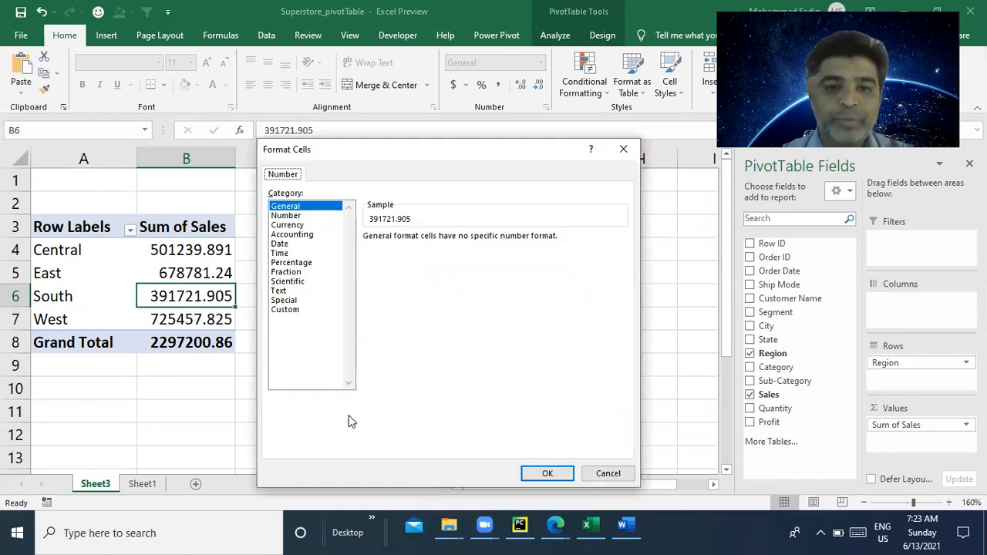
{"action": "left_click", "coordinate": [297, 226]}
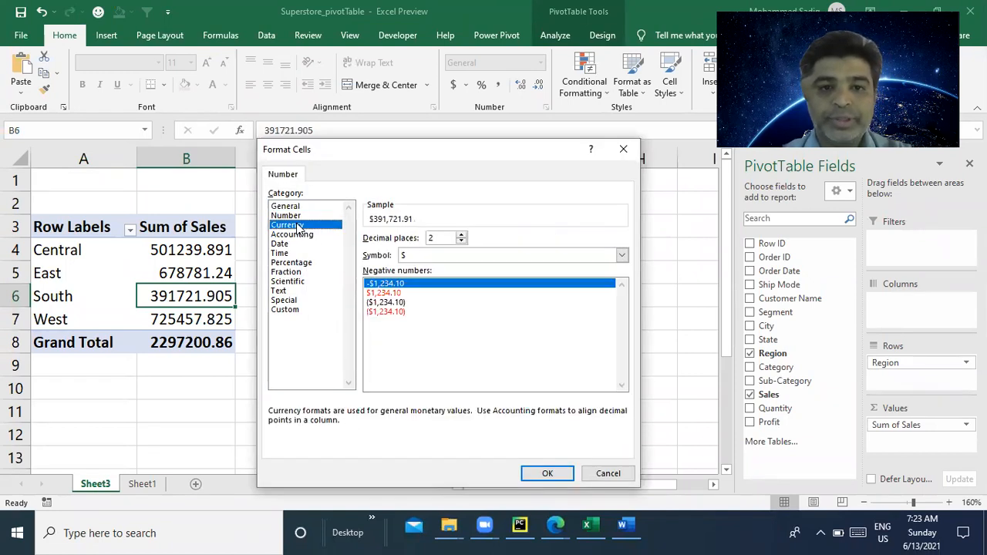
{"action": "left_click", "coordinate": [461, 243]}
{"action": "left_click", "coordinate": [461, 243]}
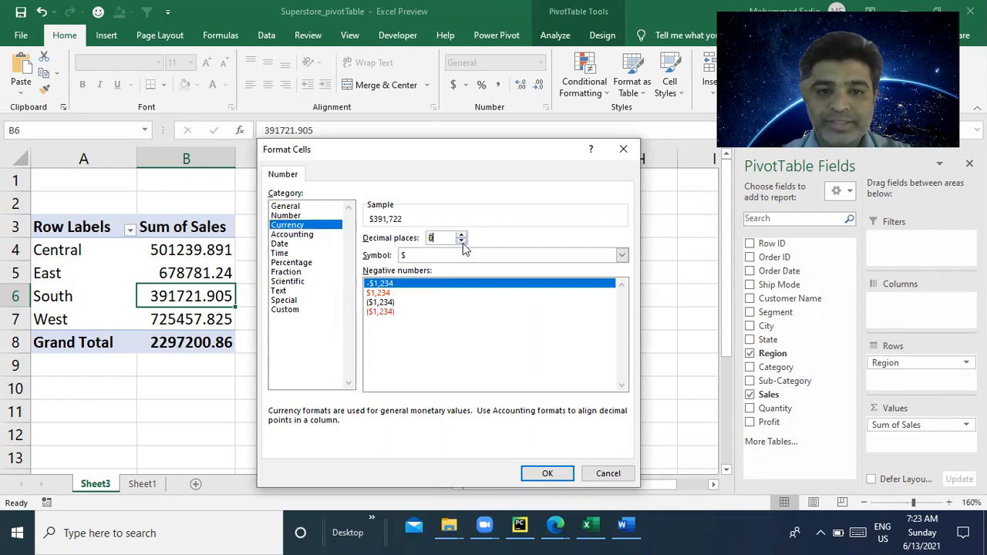
{"action": "left_click", "coordinate": [287, 216]}
{"action": "left_click", "coordinate": [367, 256]}
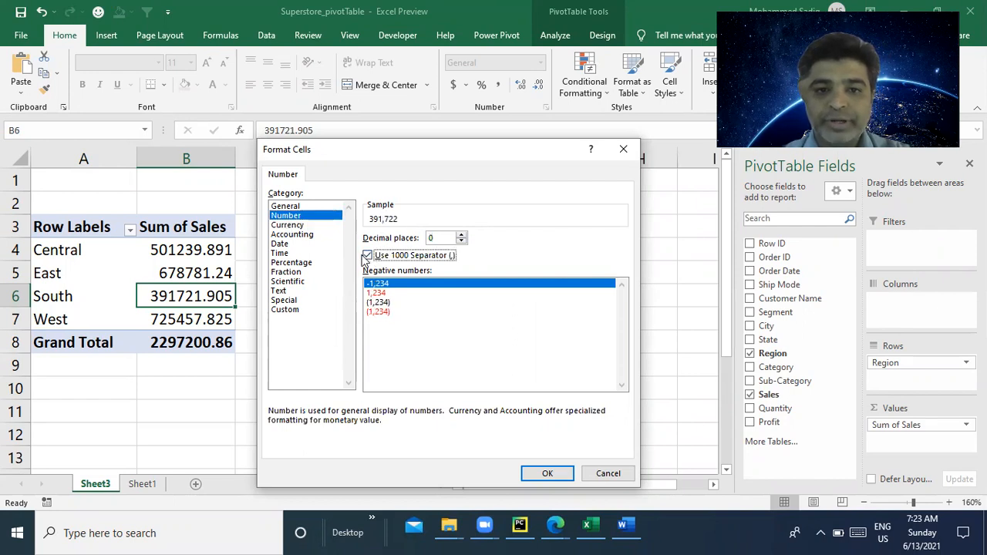
{"action": "left_click", "coordinate": [549, 473]}
{"action": "left_click", "coordinate": [498, 414]}
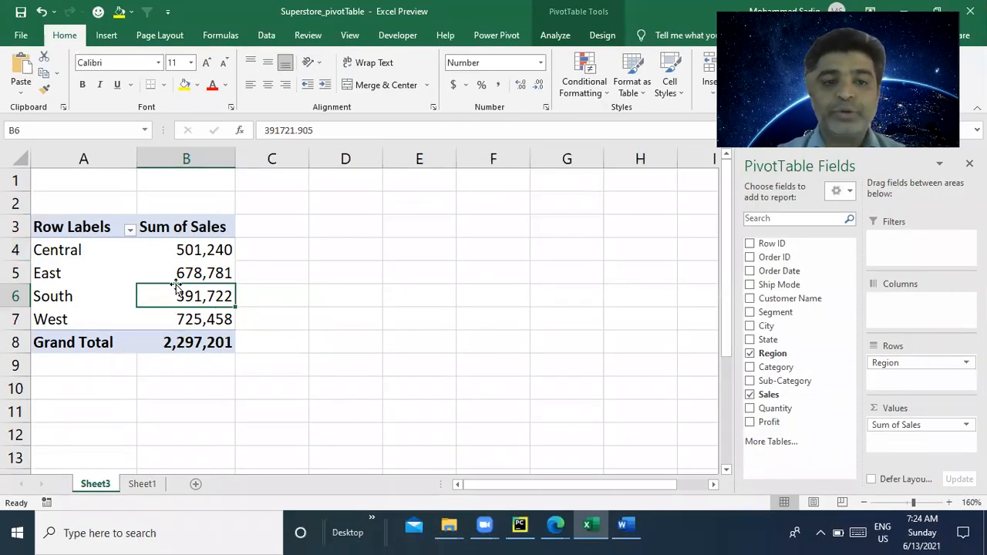
Step: Apply blue solid-fill data bars to the four regional sales values in B4:B7 and compare the regions
{"action": "left_click_drag", "start_coordinate": [196, 251], "coordinate": [196, 319]}
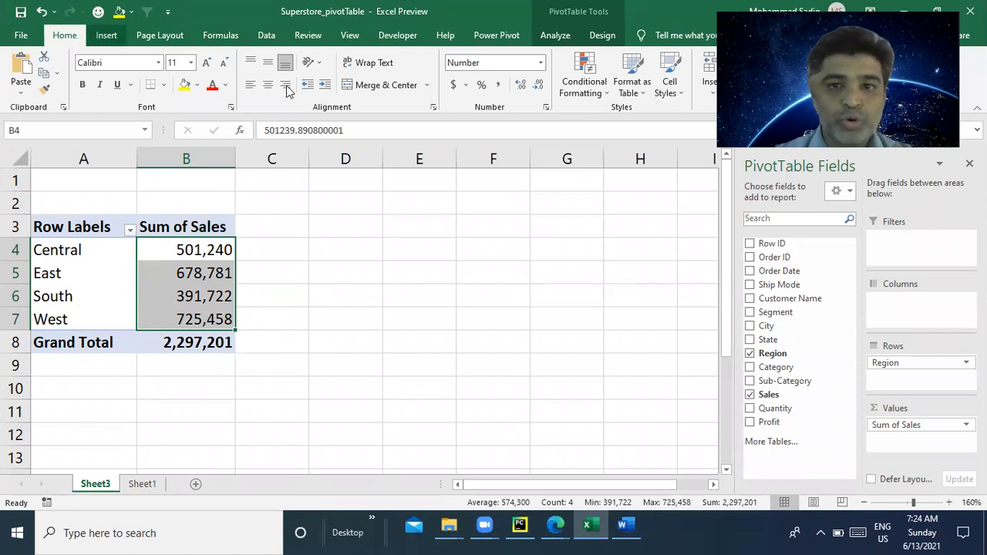
{"action": "left_click", "coordinate": [582, 99]}
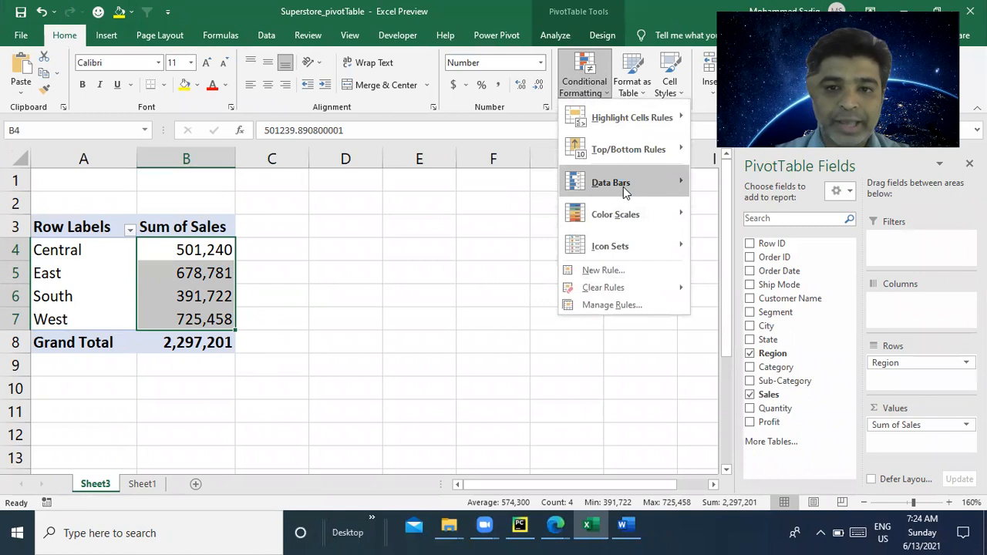
{"action": "mouse_move", "coordinate": [624, 192]}
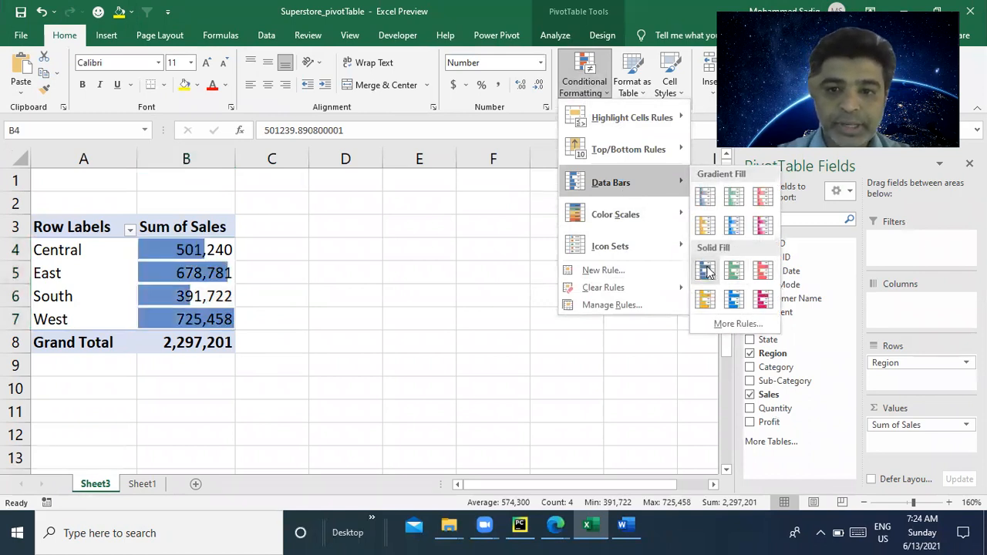
{"action": "left_click", "coordinate": [706, 270]}
{"action": "left_click", "coordinate": [516, 310]}
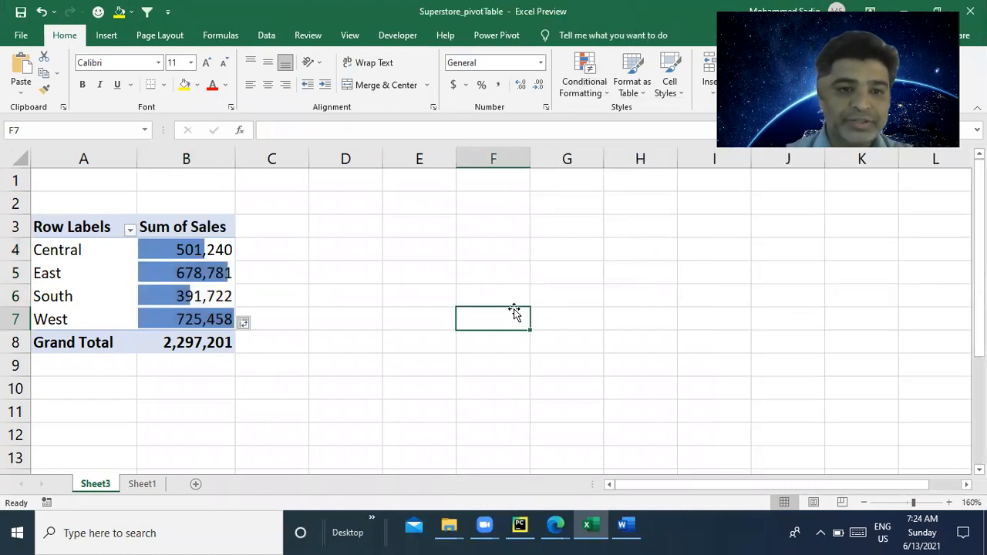
{"action": "left_click", "coordinate": [183, 318]}
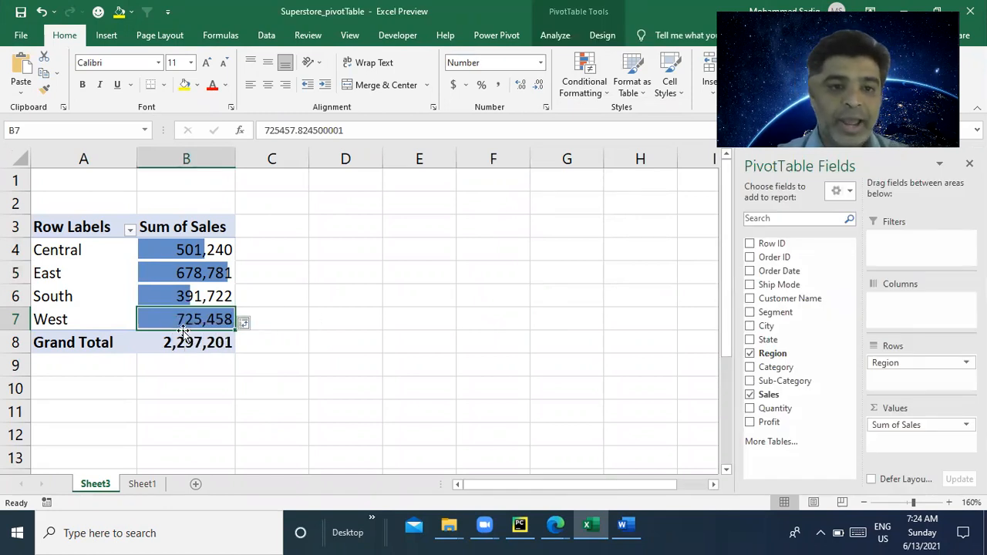
{"action": "left_click", "coordinate": [213, 273]}
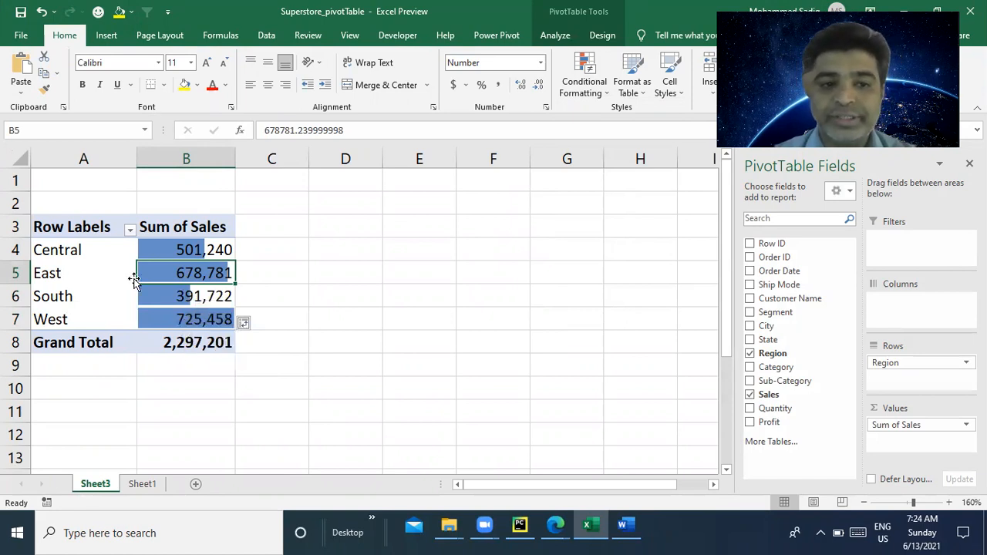
{"action": "left_click", "coordinate": [193, 248]}
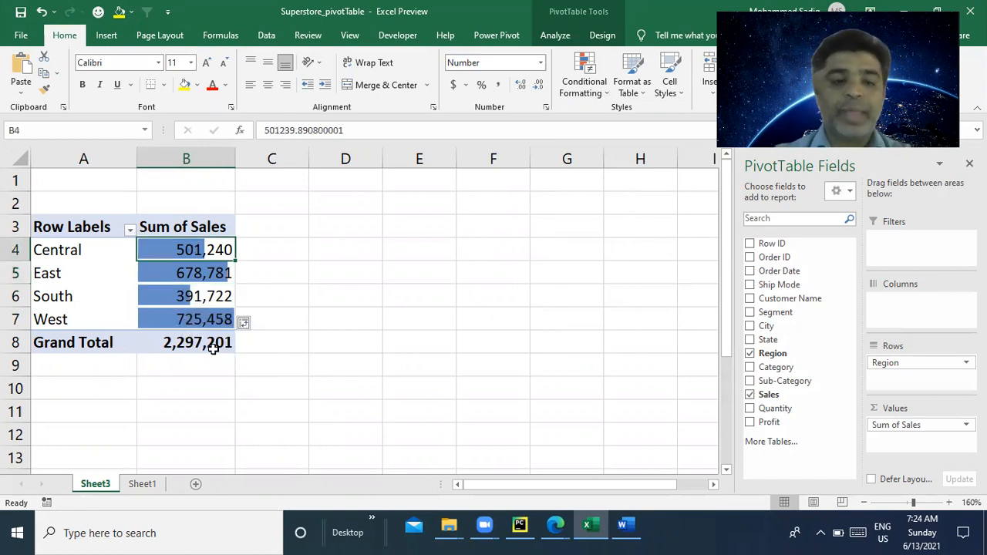
Step: Clear the conditional formatting rules from the entire sheet
{"action": "left_click", "coordinate": [583, 91]}
{"action": "mouse_move", "coordinate": [624, 292]}
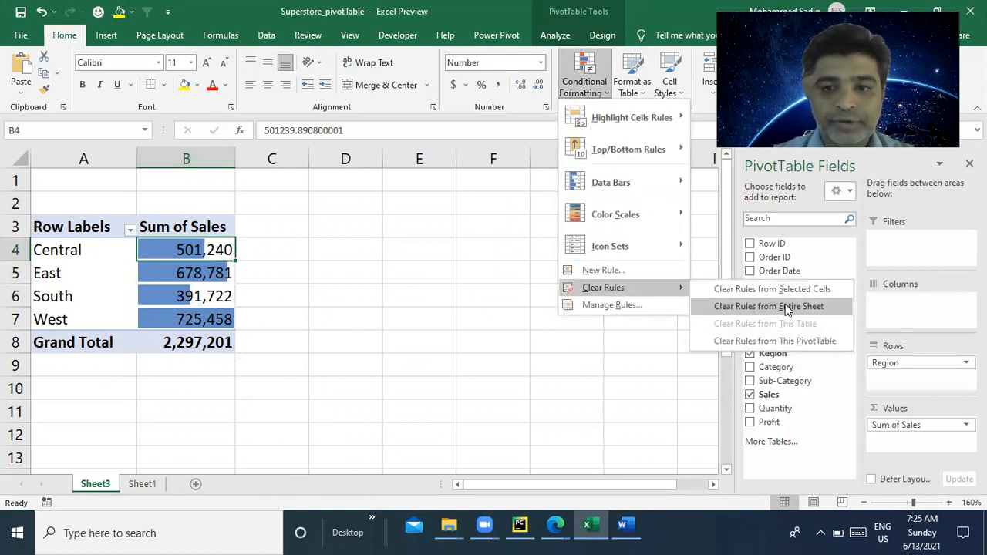
{"action": "left_click", "coordinate": [787, 306]}
Step: Break the regional sales down by Category in columns and select the regions' Grand Total values in E5:E8
{"action": "left_click", "coordinate": [211, 272]}
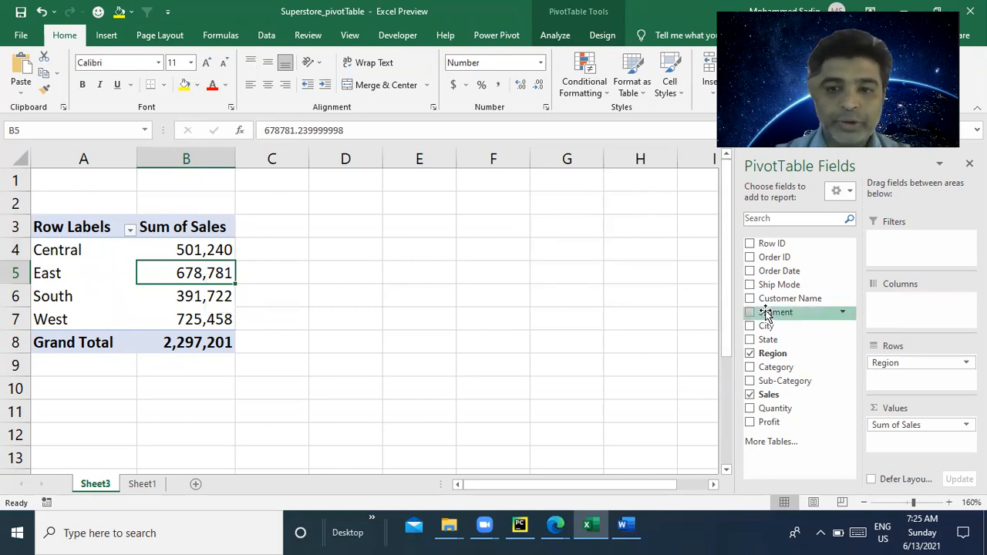
{"action": "left_click_drag", "start_coordinate": [765, 372], "coordinate": [905, 313]}
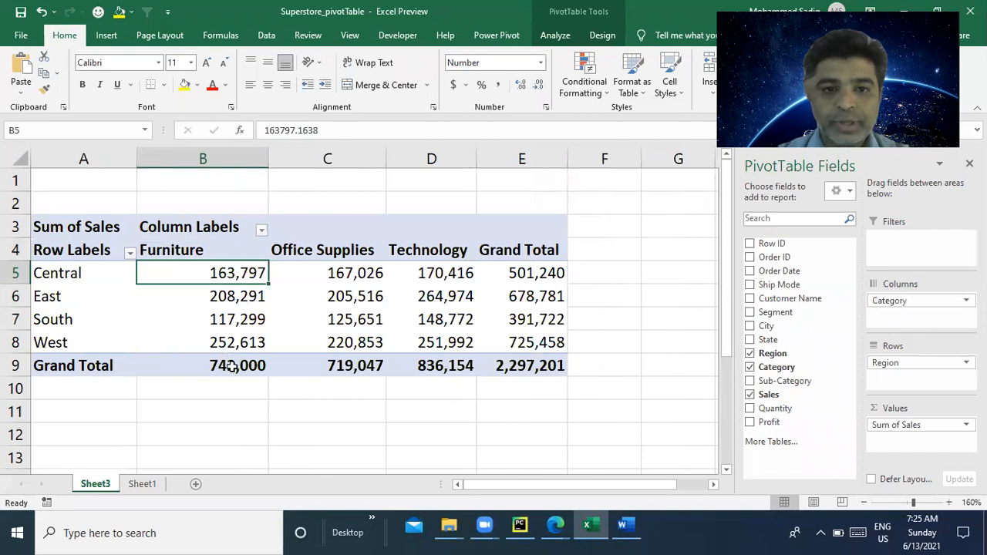
{"action": "left_click", "coordinate": [544, 281]}
{"action": "left_click_drag", "start_coordinate": [542, 351], "coordinate": [544, 353]}
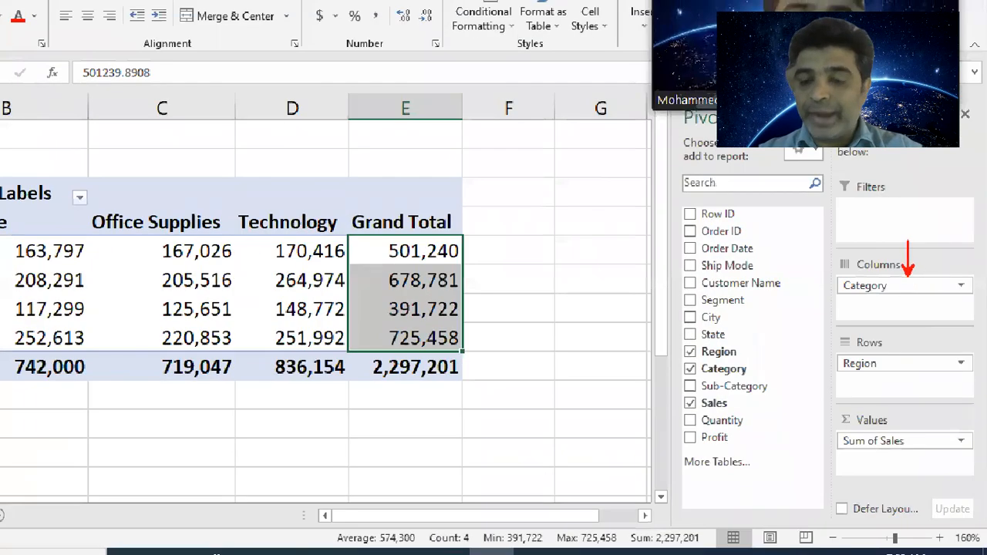
{"action": "left_click_drag", "start_coordinate": [833, 372], "coordinate": [802, 378]}
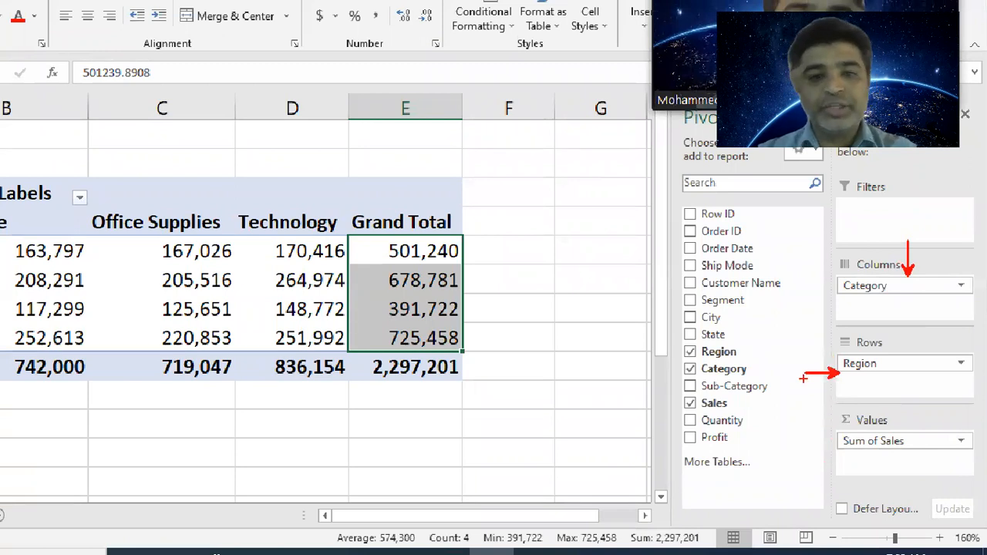
{"action": "key", "text": "Escape"}
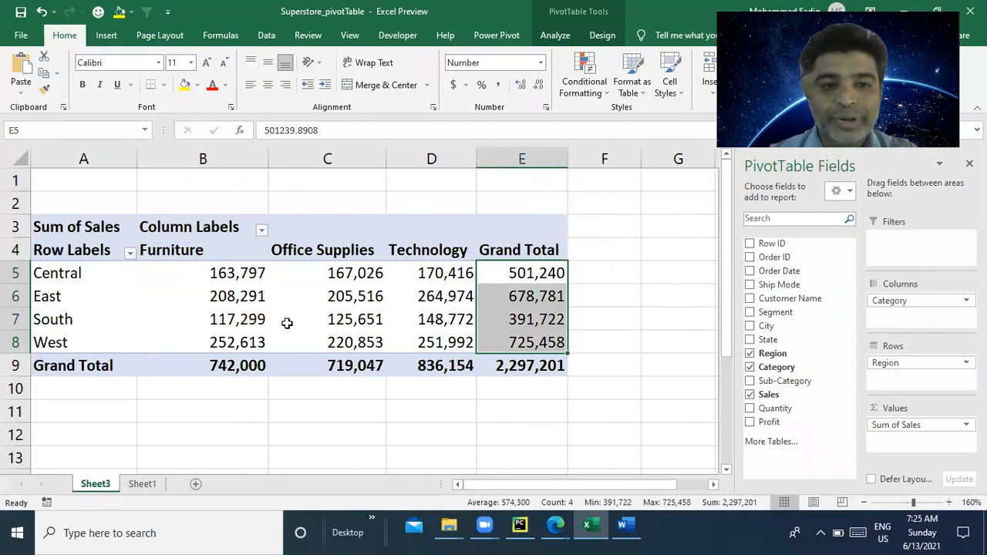
Step: Compare each region's grand total with its Furniture, Office Supplies and Technology sales, starting with Central
{"action": "key", "text": "ctrl+1"}
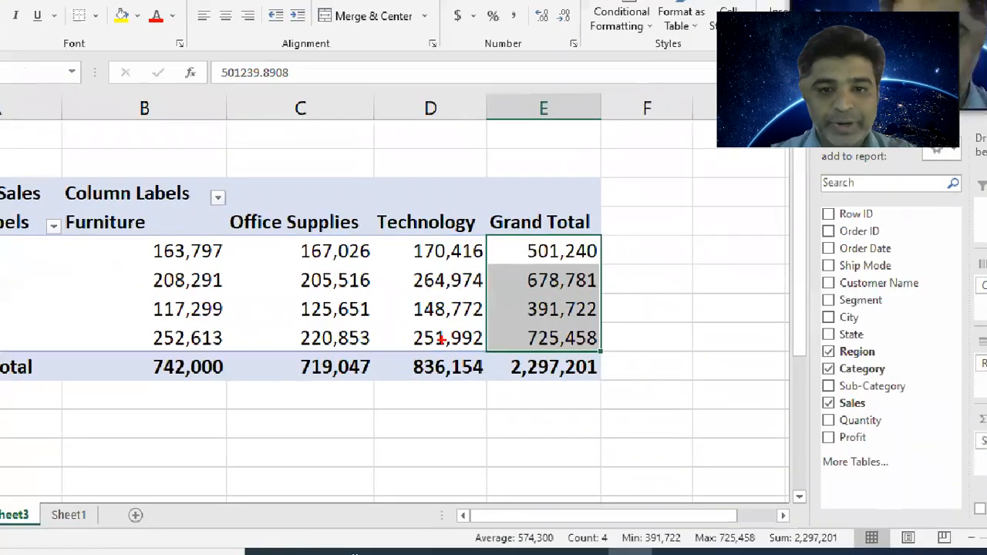
{"action": "left_click", "coordinate": [29, 348]}
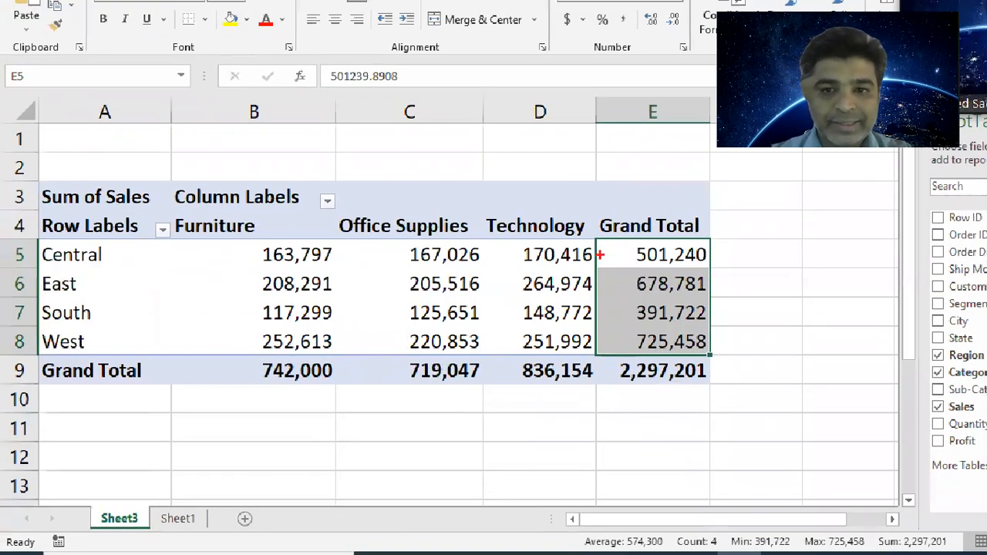
{"action": "left_click_drag", "start_coordinate": [599, 240], "coordinate": [717, 349]}
{"action": "mouse_move", "coordinate": [32, 243]}
{"action": "left_mouse_down"}
{"action": "mouse_move", "coordinate": [103, 346]}
{"action": "mouse_move", "coordinate": [121, 352]}
{"action": "left_mouse_up"}
{"action": "left_click_drag", "start_coordinate": [733, 252], "coordinate": [766, 252]}
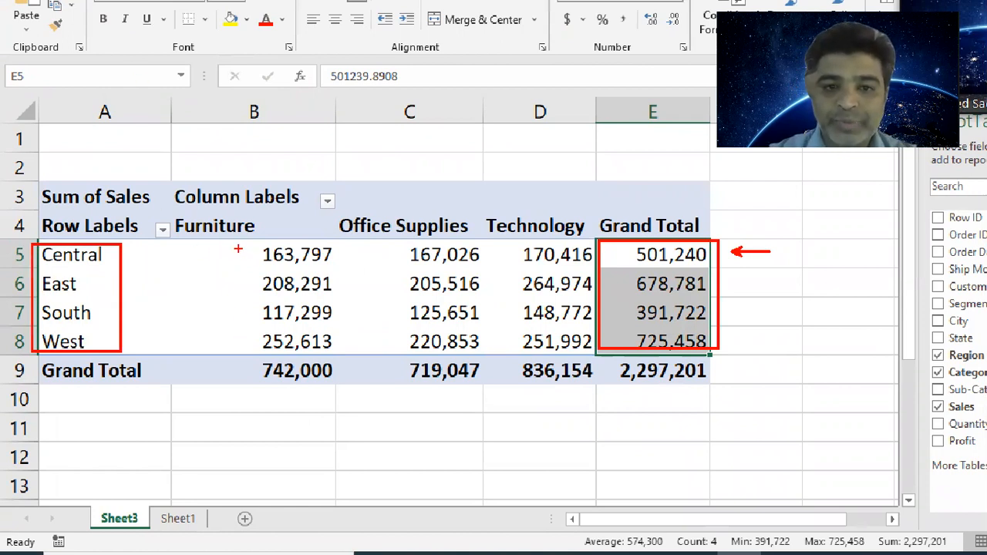
{"action": "left_click_drag", "start_coordinate": [227, 240], "coordinate": [347, 270]}
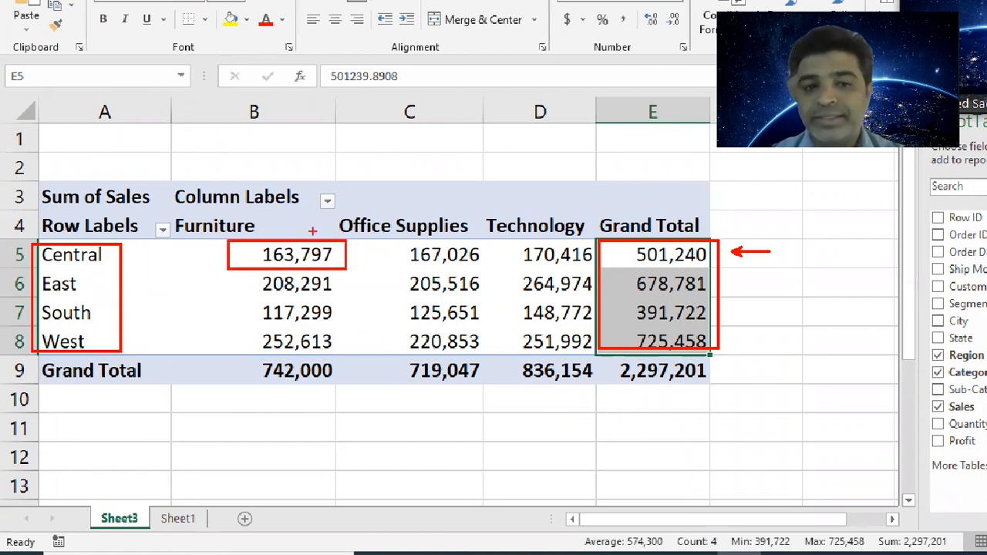
{"action": "mouse_move", "coordinate": [402, 241]}
{"action": "left_mouse_down"}
{"action": "mouse_move", "coordinate": [450, 270]}
{"action": "mouse_move", "coordinate": [600, 269]}
{"action": "left_mouse_up"}
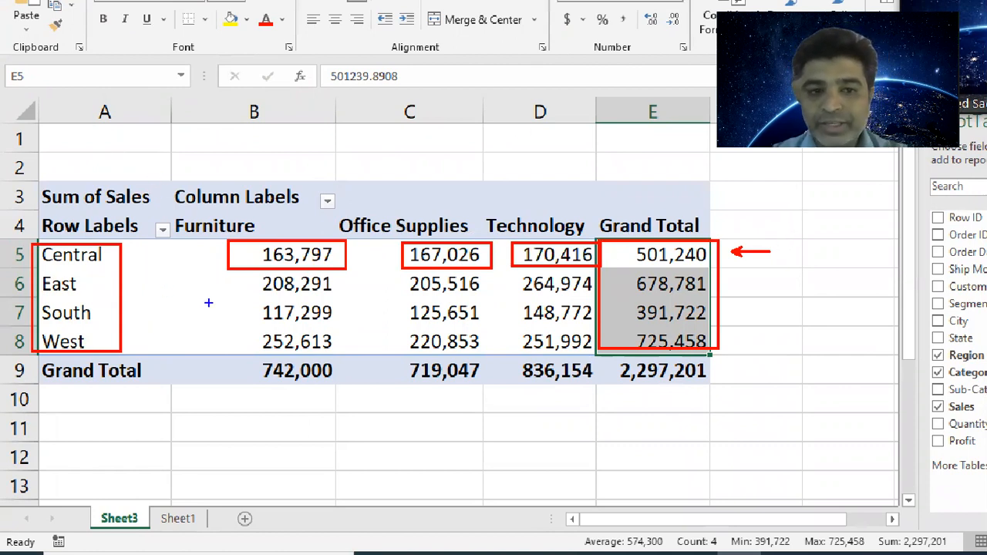
Step: Compare the East and West regions' Furniture, Office Supplies and Technology sales with their row totals and the overall Grand Total
{"action": "left_click_drag", "start_coordinate": [235, 270], "coordinate": [338, 293]}
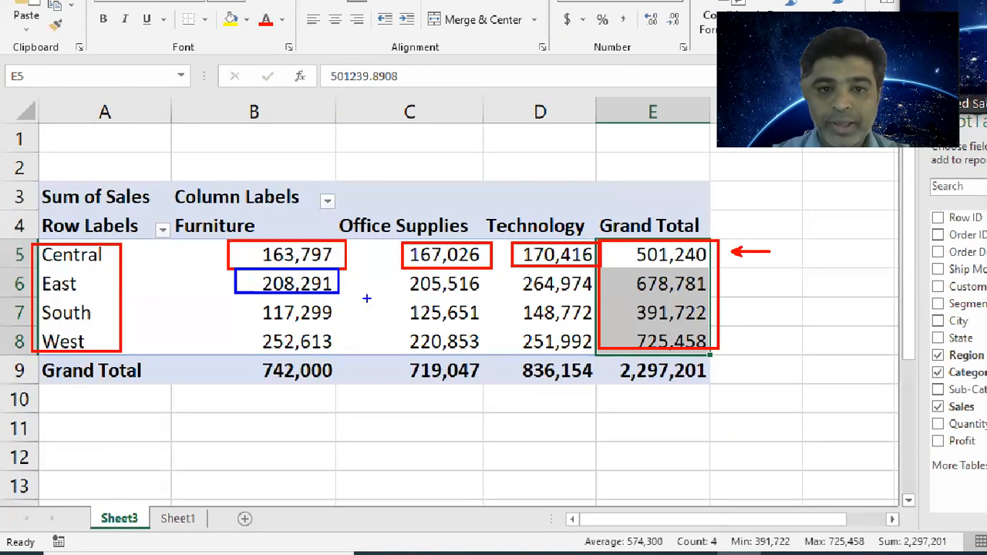
{"action": "mouse_move", "coordinate": [401, 270]}
{"action": "left_mouse_down"}
{"action": "mouse_move", "coordinate": [484, 296]}
{"action": "mouse_move", "coordinate": [602, 291]}
{"action": "mouse_move", "coordinate": [594, 297]}
{"action": "left_mouse_up"}
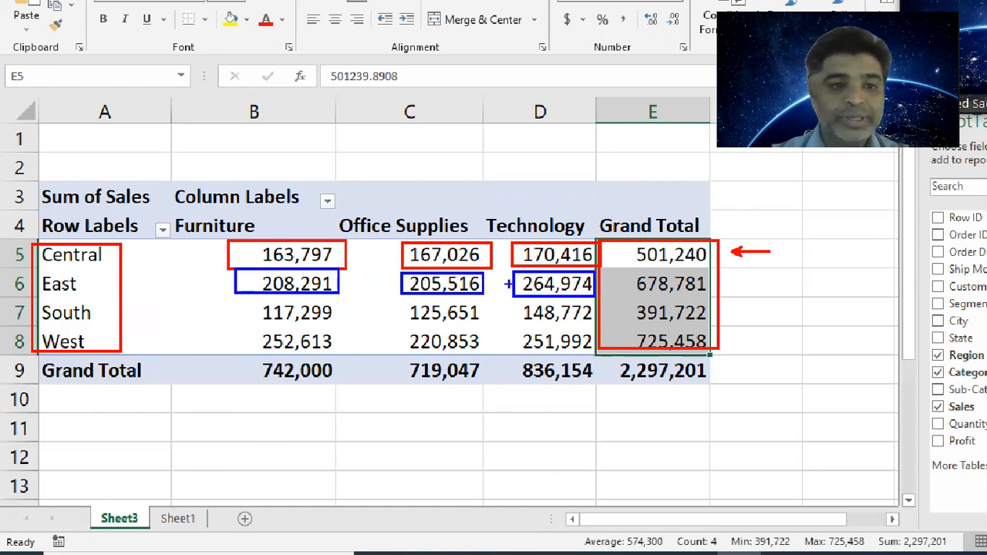
{"action": "left_click_drag", "start_coordinate": [743, 281], "coordinate": [785, 279]}
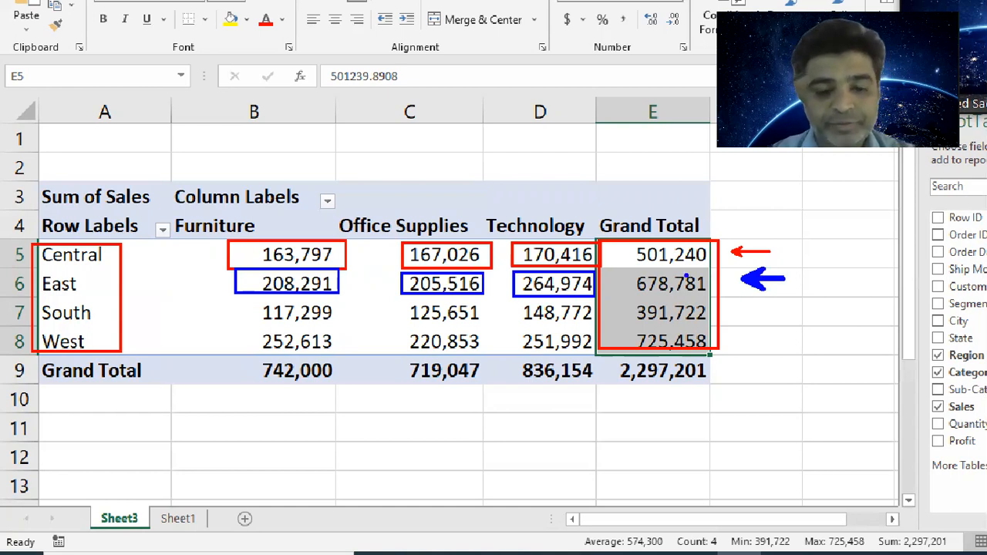
{"action": "left_click_drag", "start_coordinate": [233, 322], "coordinate": [341, 356]}
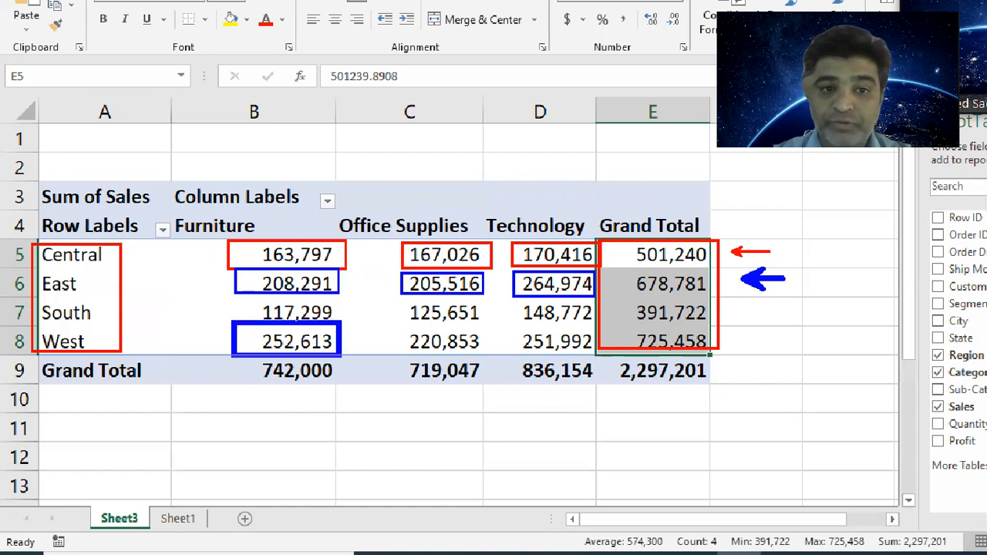
{"action": "left_click_drag", "start_coordinate": [391, 324], "coordinate": [476, 355]}
{"action": "left_click_drag", "start_coordinate": [501, 323], "coordinate": [597, 355]}
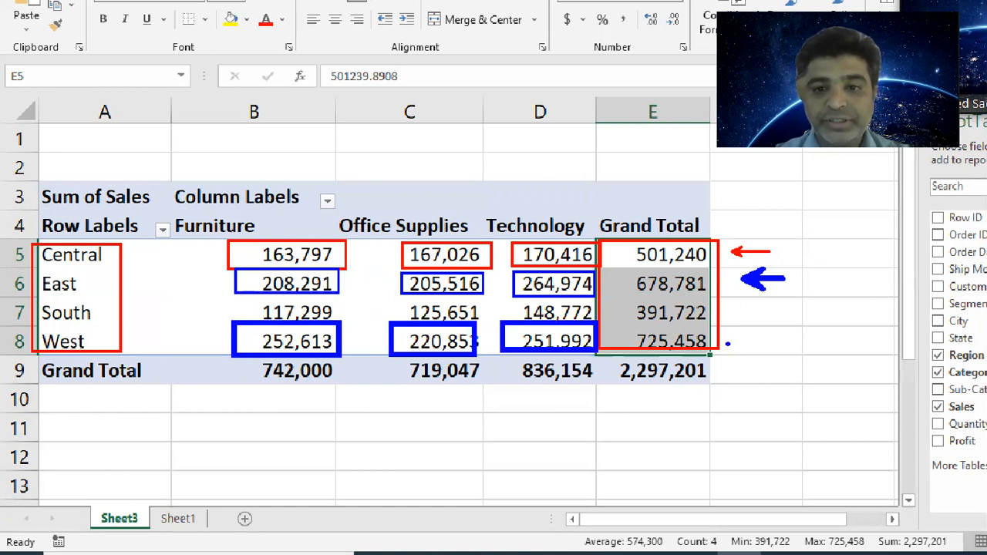
{"action": "left_click_drag", "start_coordinate": [731, 337], "coordinate": [756, 337]}
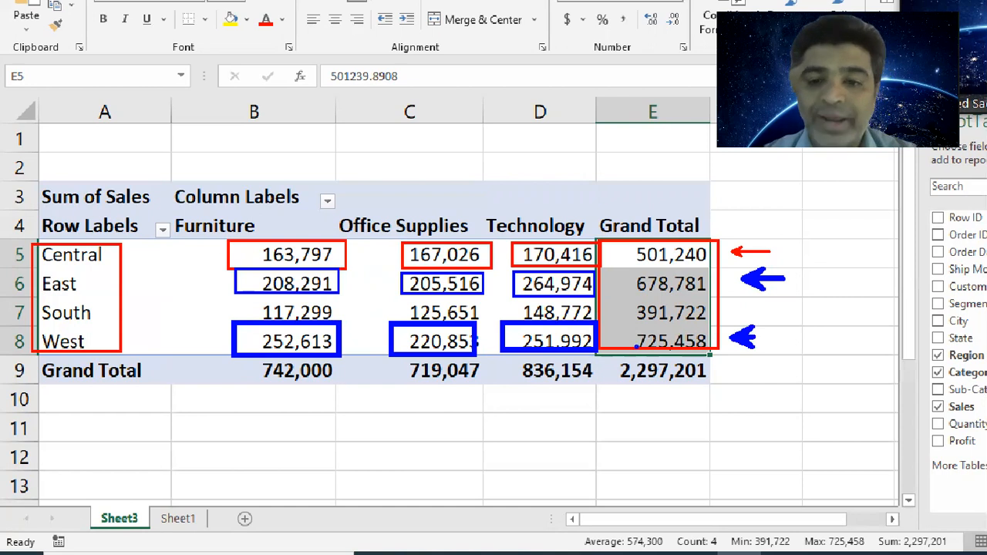
{"action": "left_click_drag", "start_coordinate": [674, 397], "coordinate": [753, 385]}
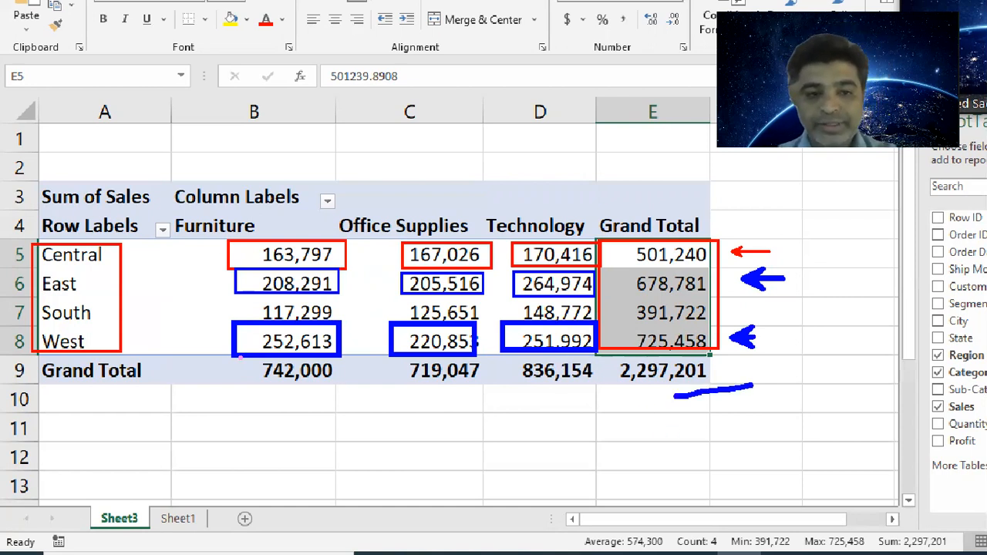
Step: Examine the Grand Total row by category, trace Furniture's total through the four regions, and check the overall total in E9
{"action": "left_click_drag", "start_coordinate": [186, 368], "coordinate": [191, 257]}
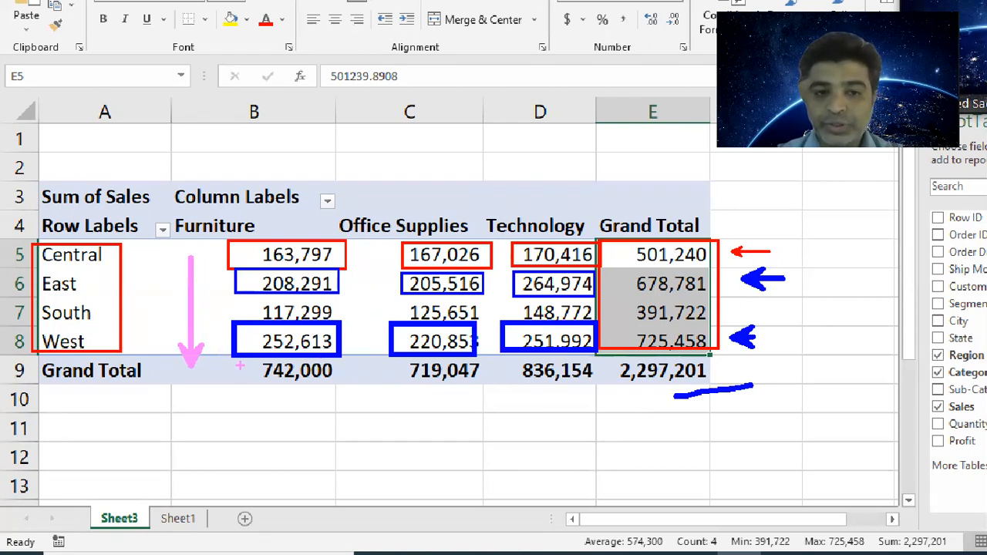
{"action": "left_click_drag", "start_coordinate": [225, 356], "coordinate": [337, 388]}
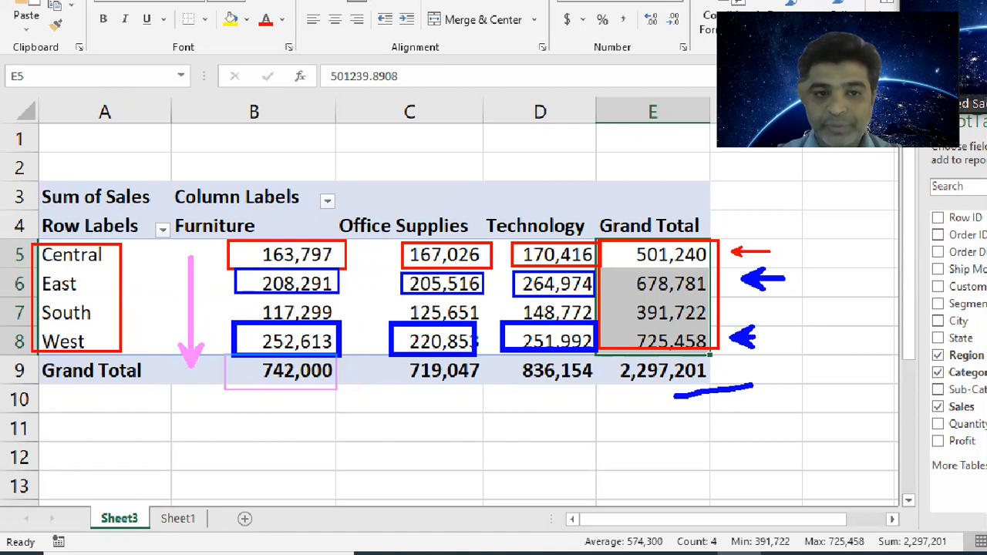
{"action": "left_click_drag", "start_coordinate": [278, 392], "coordinate": [324, 412]}
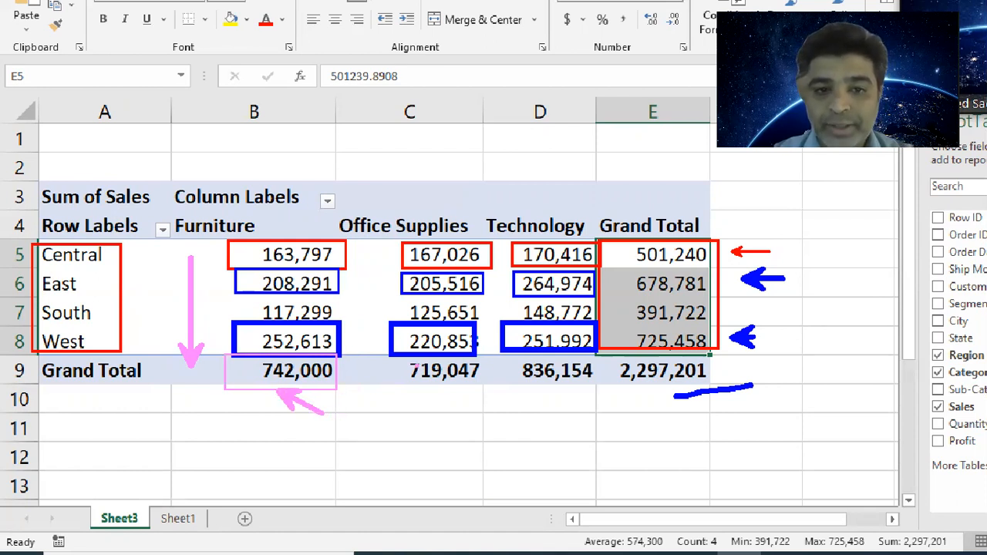
{"action": "left_click_drag", "start_coordinate": [429, 386], "coordinate": [472, 401]}
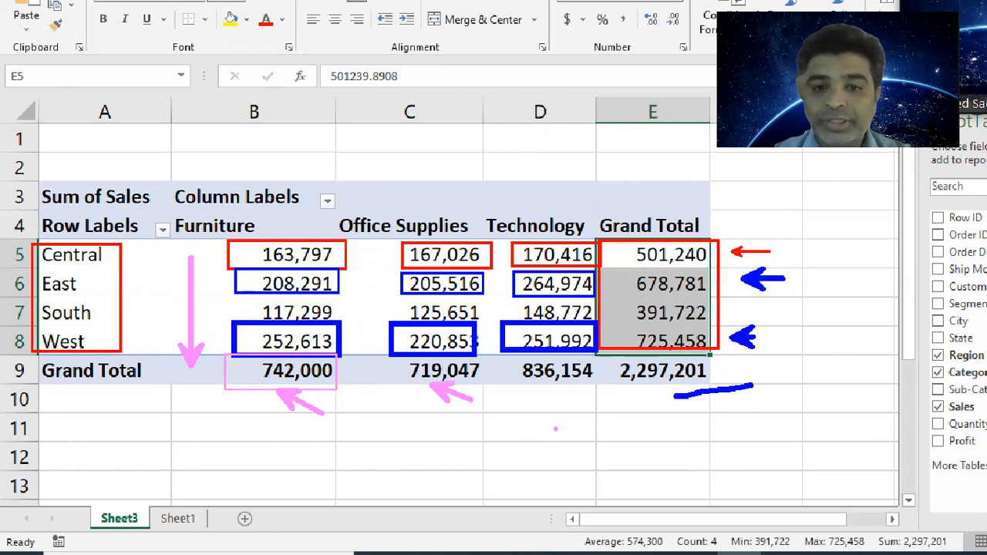
{"action": "left_click_drag", "start_coordinate": [532, 395], "coordinate": [579, 420]}
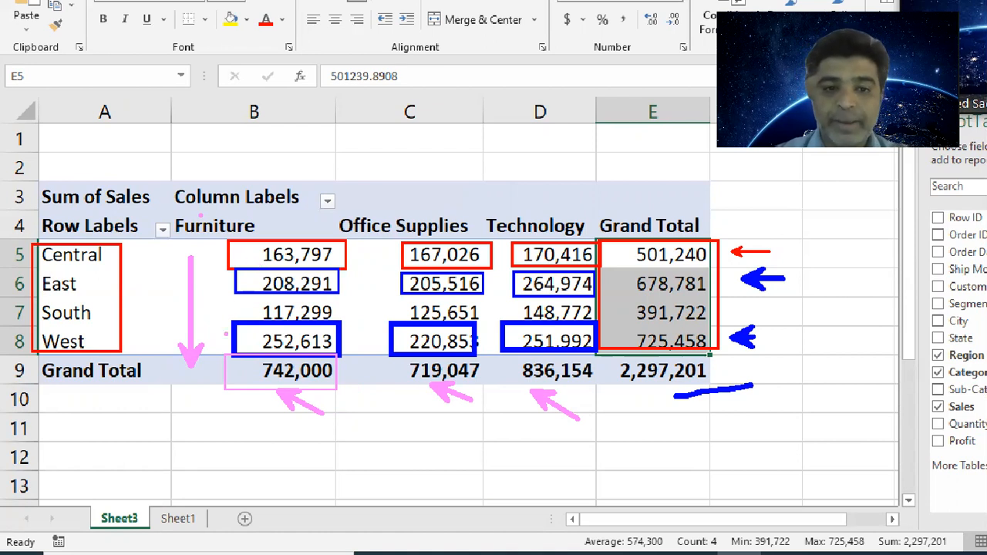
{"action": "left_click_drag", "start_coordinate": [224, 361], "coordinate": [355, 386]}
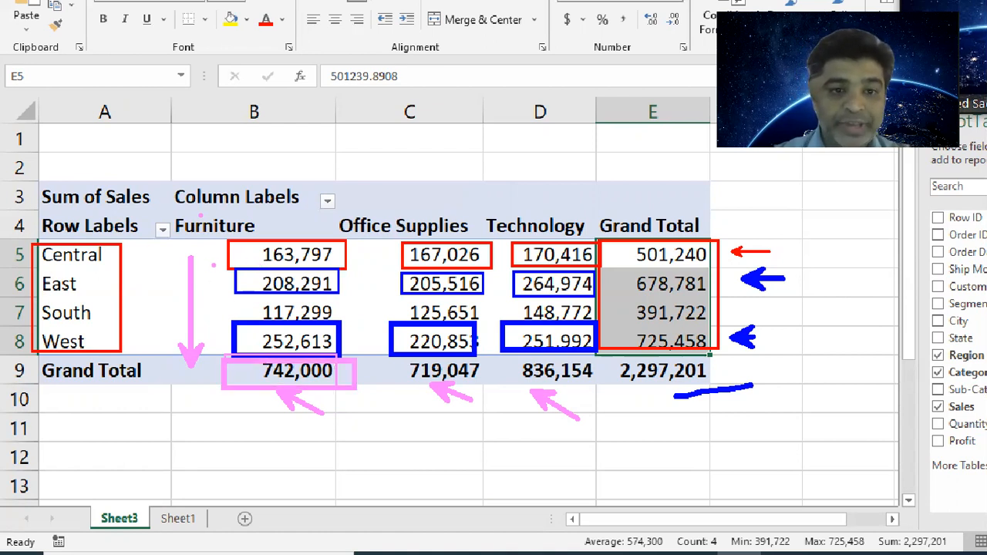
{"action": "mouse_move", "coordinate": [223, 255]}
{"action": "left_mouse_down"}
{"action": "mouse_move", "coordinate": [200, 264]}
{"action": "mouse_move", "coordinate": [223, 254]}
{"action": "left_mouse_up"}
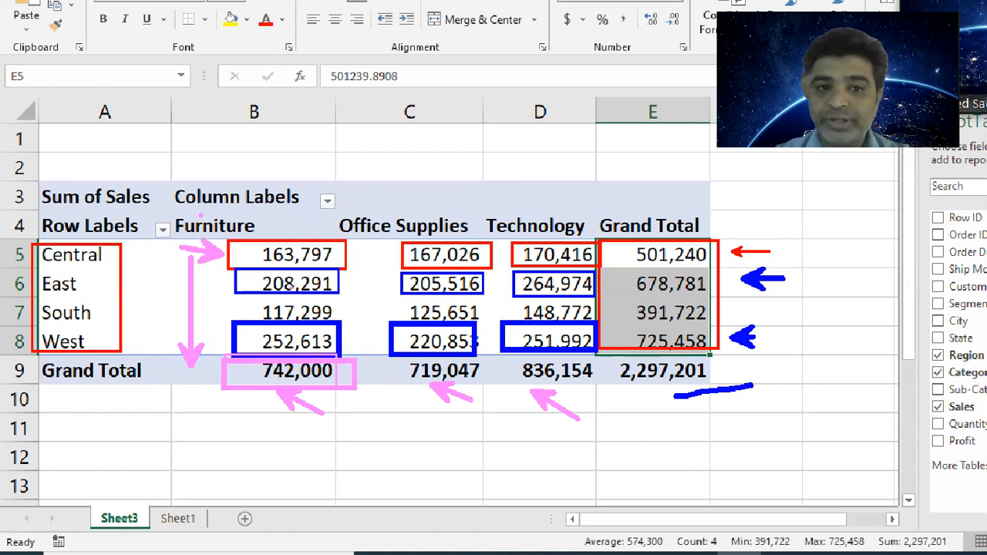
{"action": "left_click_drag", "start_coordinate": [250, 285], "coordinate": [226, 286]}
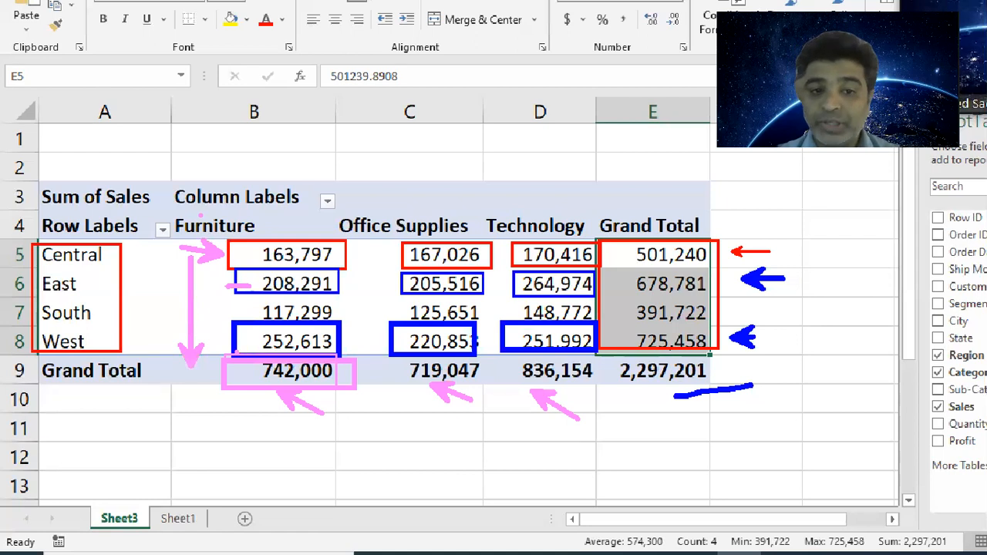
{"action": "left_click_drag", "start_coordinate": [248, 312], "coordinate": [222, 312]}
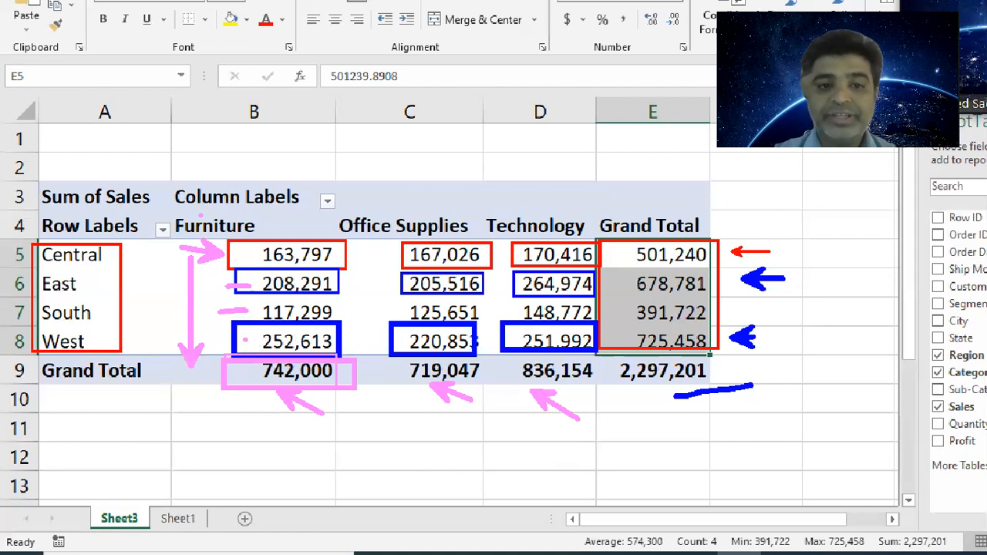
{"action": "left_click_drag", "start_coordinate": [245, 340], "coordinate": [219, 341]}
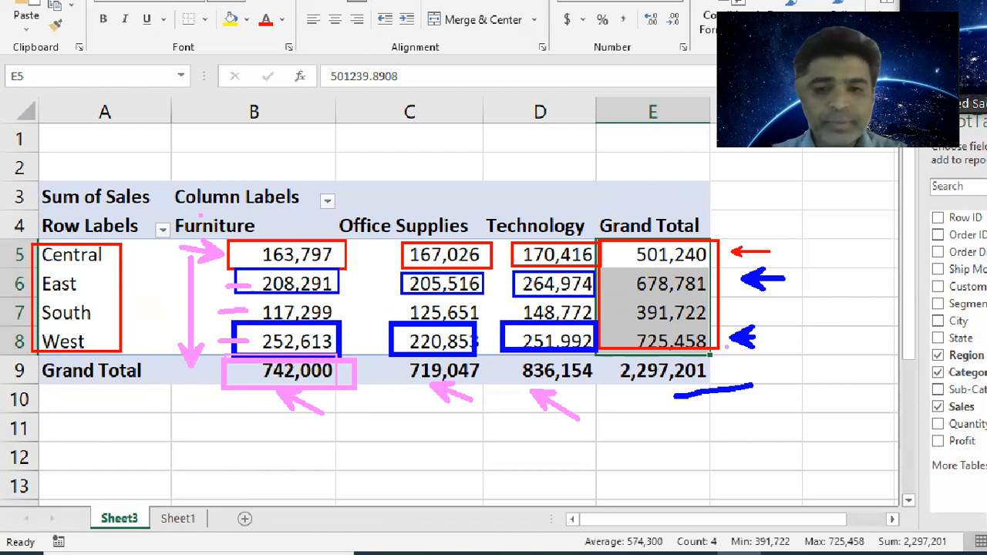
{"action": "left_click_drag", "start_coordinate": [606, 357], "coordinate": [766, 413]}
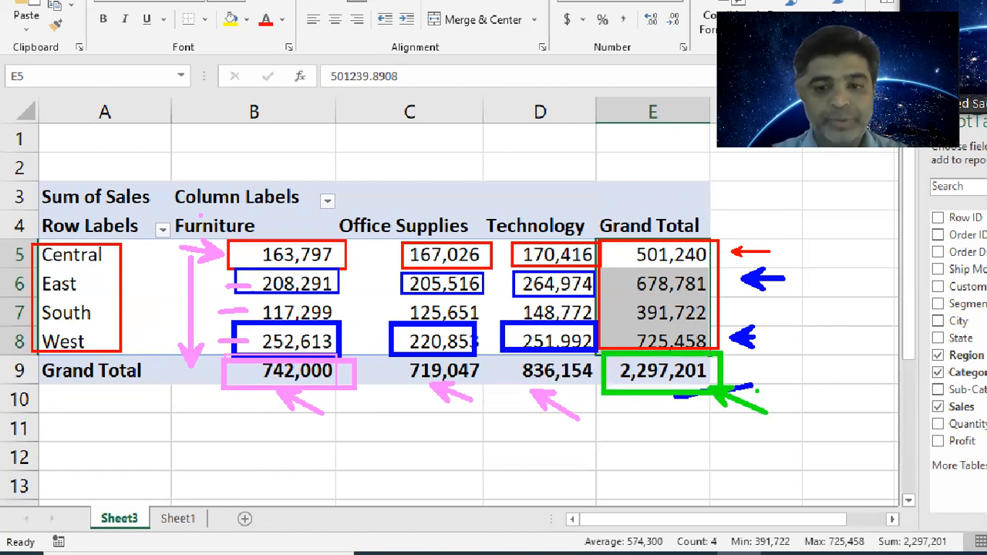
{"action": "key", "text": "Escape"}
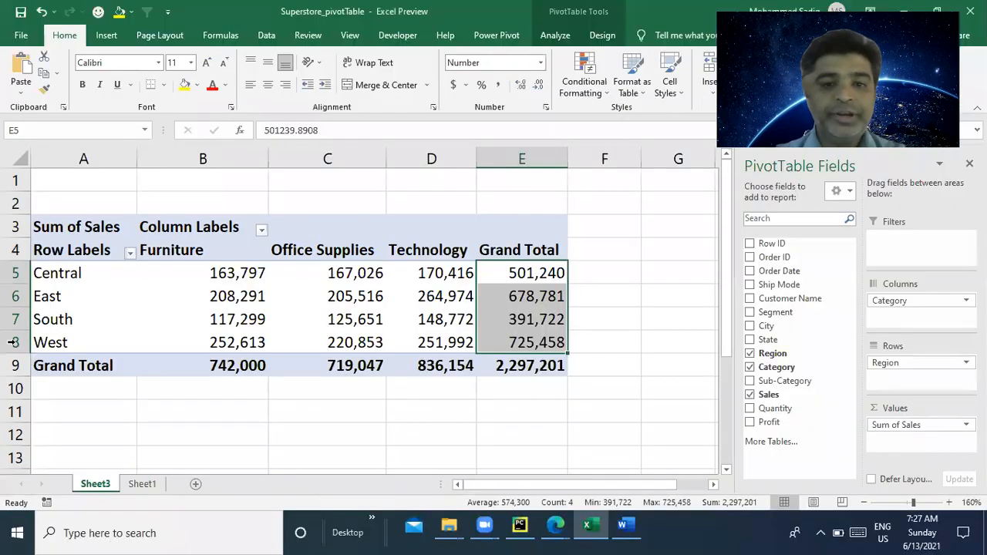
Step: Remove Region from the PivotTable, move Category from columns to rows, and select the three category sales values in B4:B6
{"action": "left_click", "coordinate": [273, 292]}
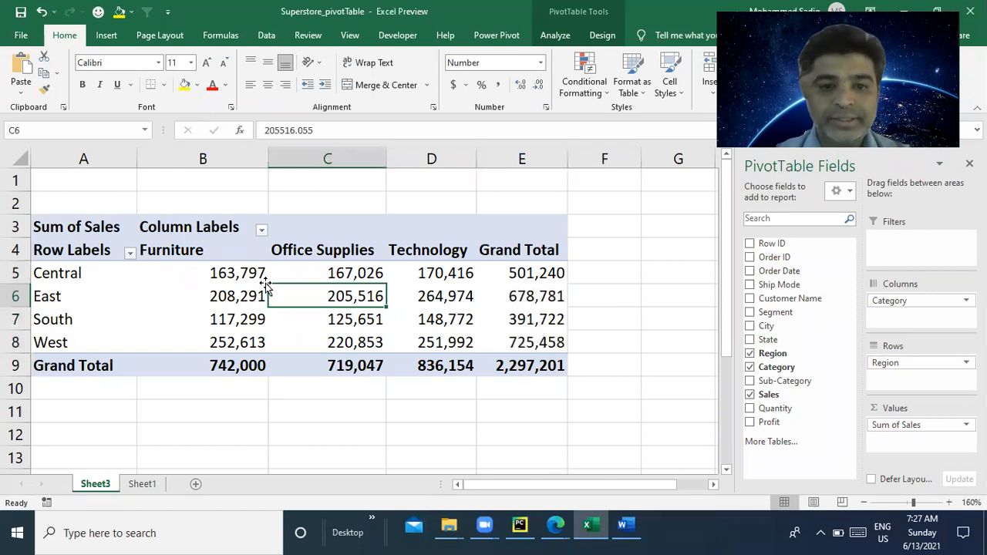
{"action": "left_click_drag", "start_coordinate": [883, 366], "coordinate": [637, 437]}
{"action": "left_click_drag", "start_coordinate": [903, 306], "coordinate": [934, 376]}
{"action": "left_click_drag", "start_coordinate": [206, 245], "coordinate": [215, 296]}
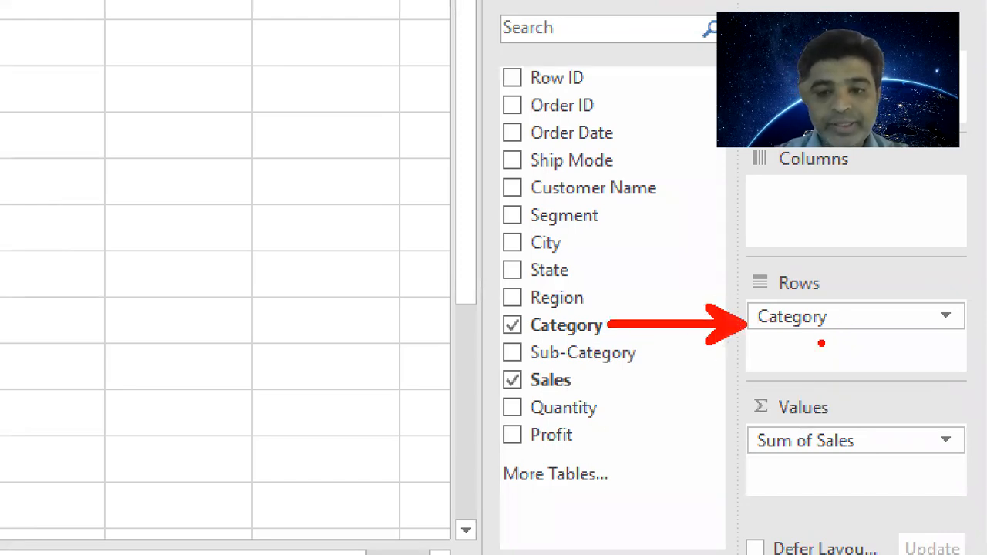
Step: Add Sub-Category beneath Category in the PivotTable rows
{"action": "left_click", "coordinate": [839, 339]}
{"action": "left_click_drag", "start_coordinate": [800, 343], "coordinate": [852, 335]}
{"action": "left_click_drag", "start_coordinate": [803, 364], "coordinate": [854, 359]}
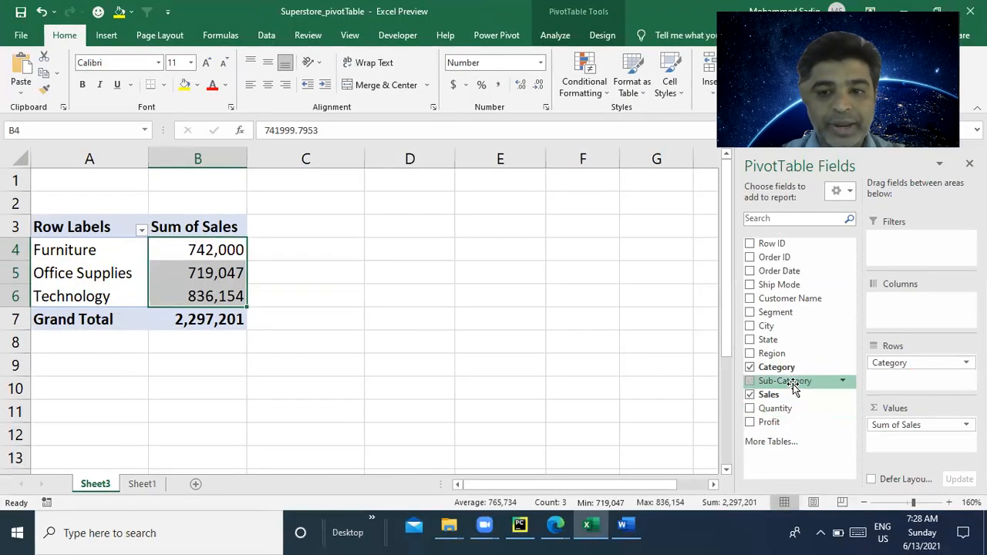
{"action": "left_click", "coordinate": [750, 381]}
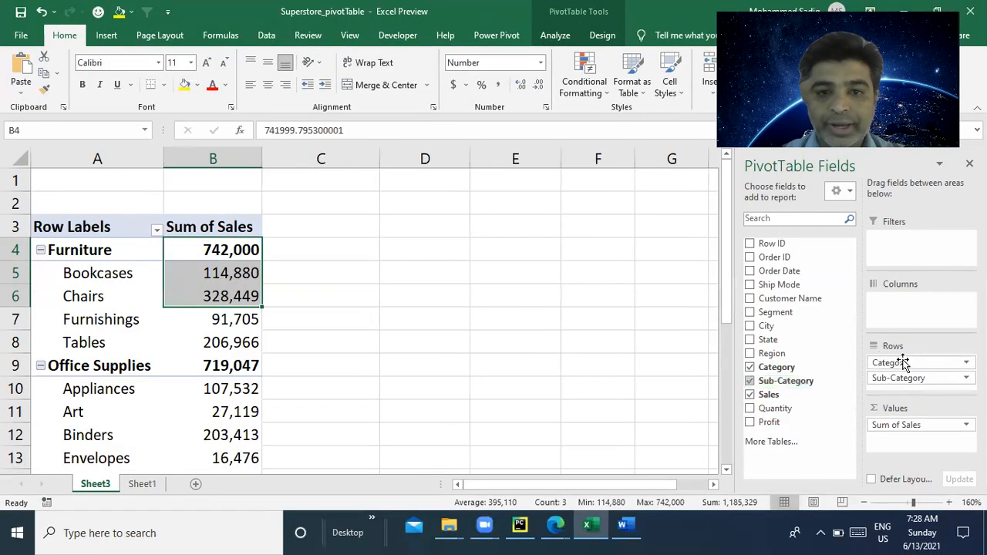
Step: Compare the Furniture total in B4 with its Bookcases, Chairs, Furnishings and Tables sales in B5:B8
{"action": "left_click", "coordinate": [407, 314]}
{"action": "scroll", "coordinate": [406, 315], "scroll_direction": "down", "scroll_amount": 3}
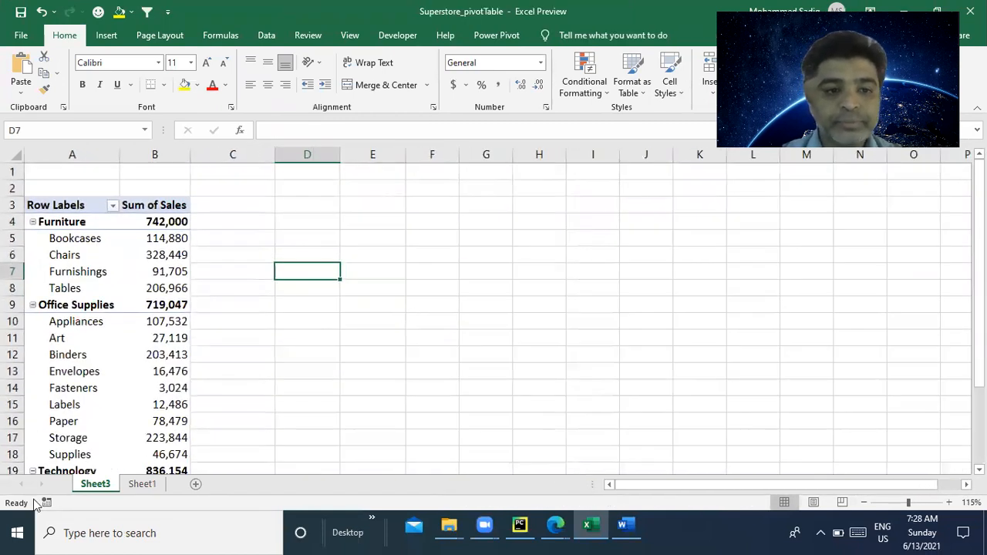
{"action": "scroll", "coordinate": [139, 302], "scroll_direction": "down", "scroll_amount": 1}
{"action": "scroll", "coordinate": [139, 301], "scroll_direction": "up", "scroll_amount": 1}
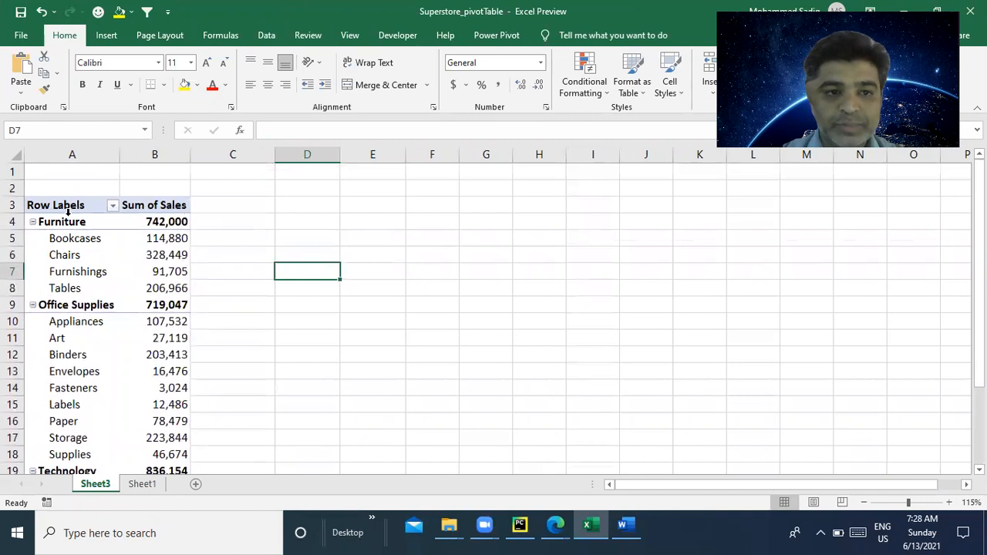
{"action": "left_click", "coordinate": [118, 222]}
{"action": "left_click", "coordinate": [154, 222]}
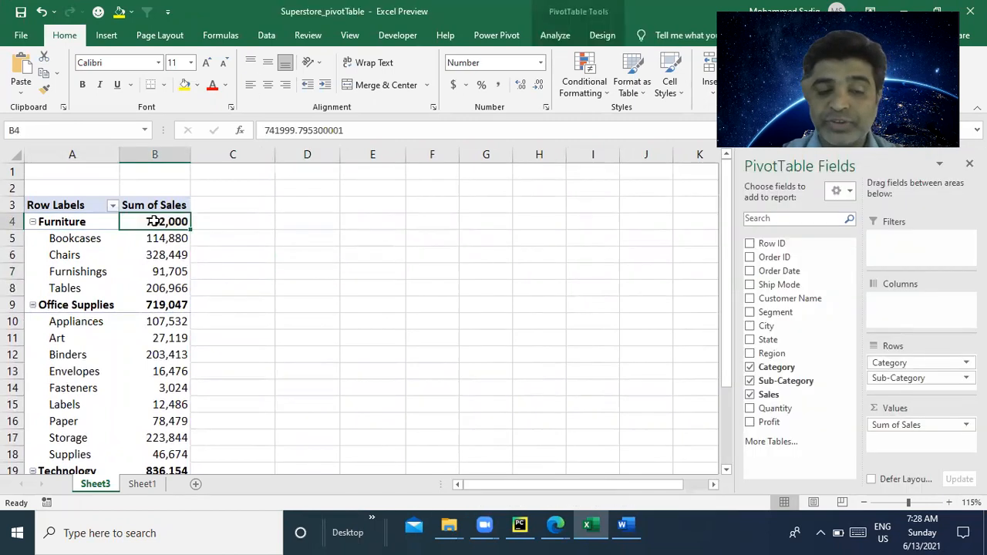
{"action": "left_click_drag", "start_coordinate": [66, 237], "coordinate": [69, 283]}
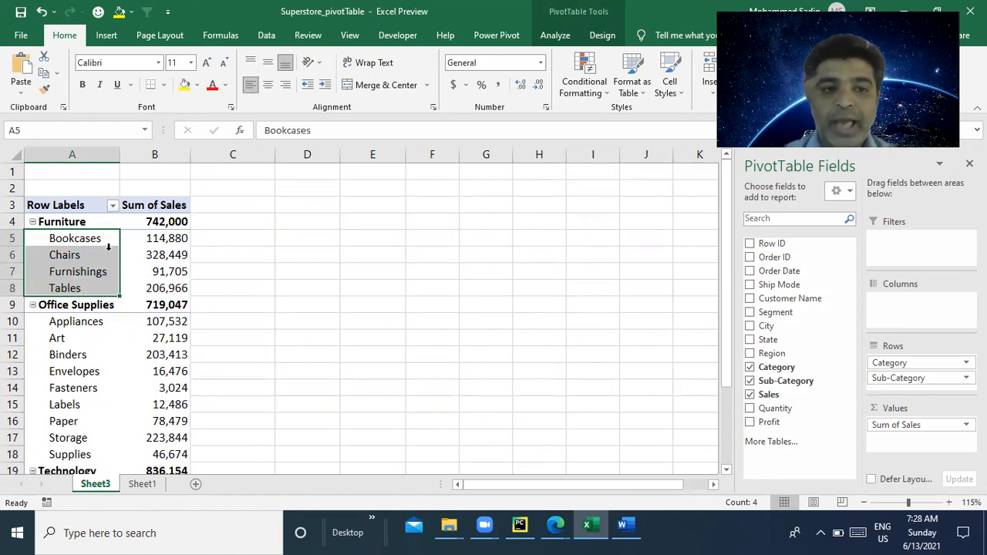
{"action": "left_click_drag", "start_coordinate": [180, 241], "coordinate": [168, 289]}
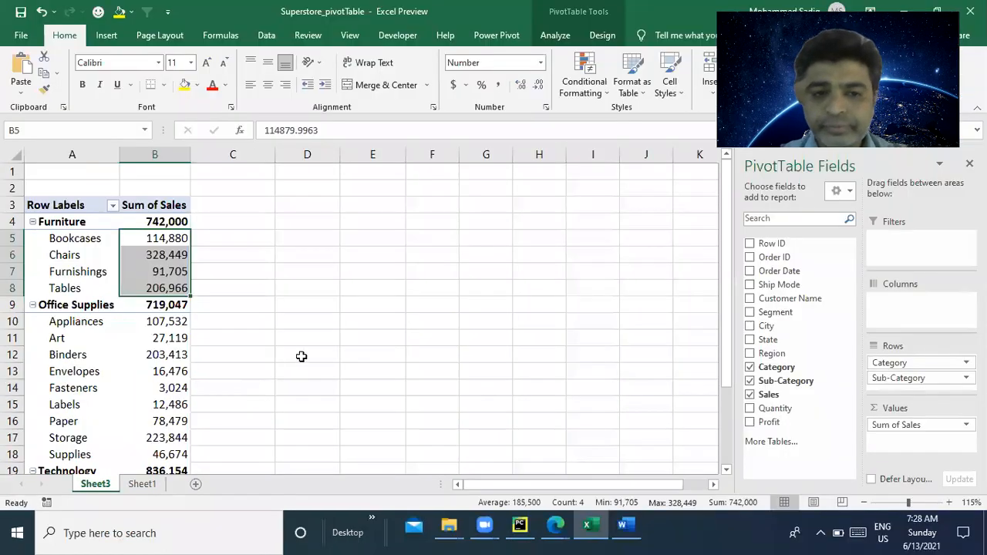
Step: Review the Office Supplies and Technology sub-category sales down to the Grand Total, selecting the Accessories and Copiers values in B20:B21
{"action": "scroll", "coordinate": [200, 339], "scroll_direction": "down", "scroll_amount": 3}
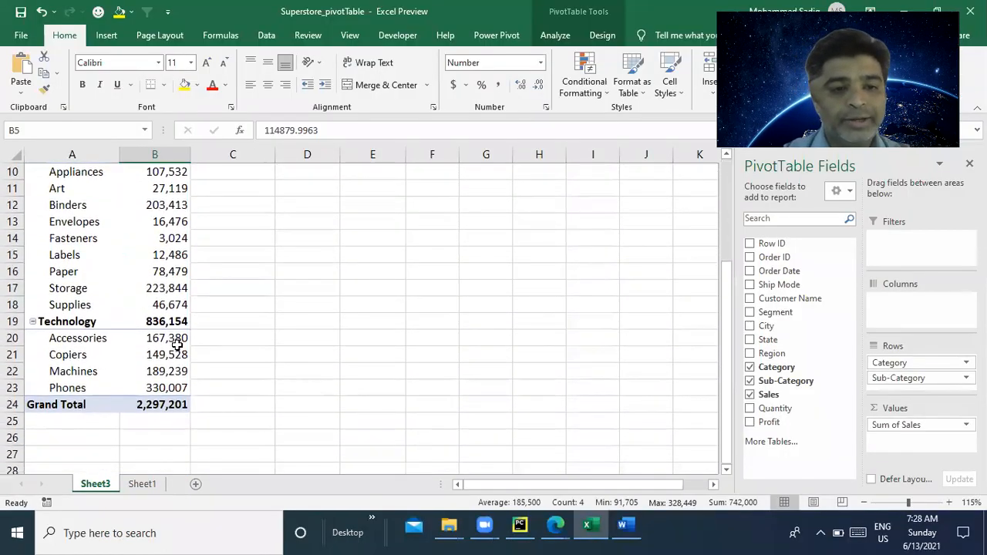
{"action": "left_click_drag", "start_coordinate": [176, 337], "coordinate": [162, 359]}
{"action": "scroll", "coordinate": [254, 323], "scroll_direction": "up", "scroll_amount": 2}
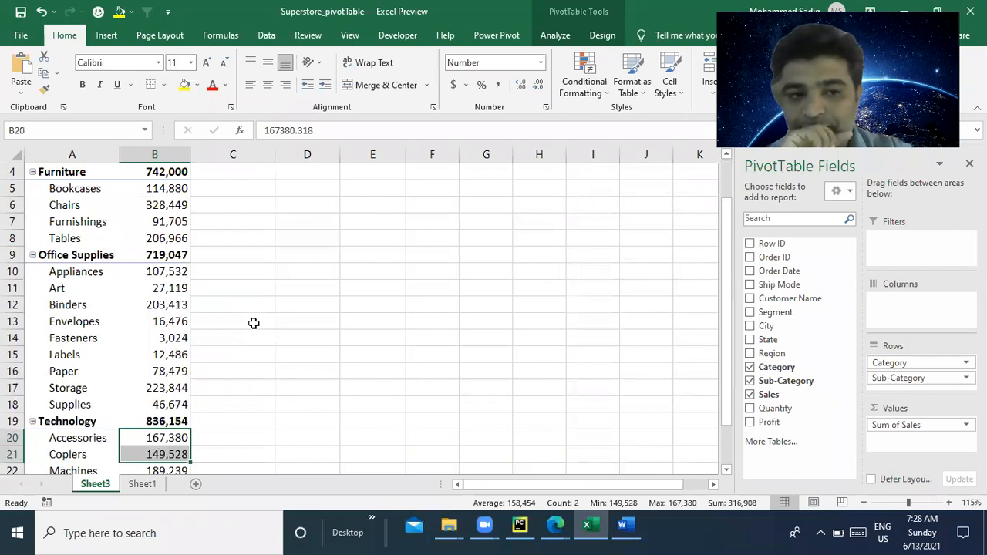
{"action": "scroll", "coordinate": [108, 305], "scroll_direction": "up", "scroll_amount": 1}
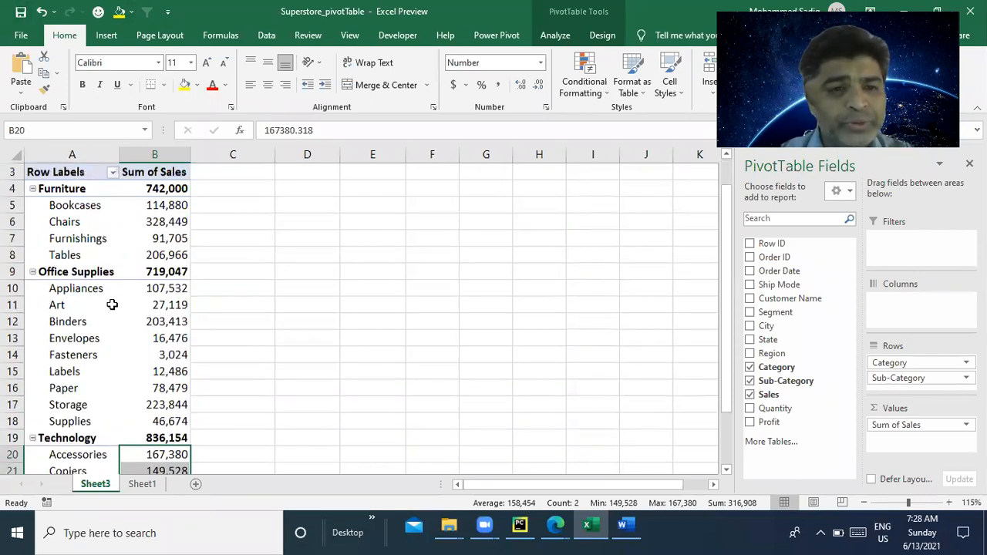
Step: Examine the sub-category sales that make up each category subtotal by selecting the Furniture, Office Supplies and Technology item blocks
{"action": "left_click_drag", "start_coordinate": [77, 239], "coordinate": [143, 254]}
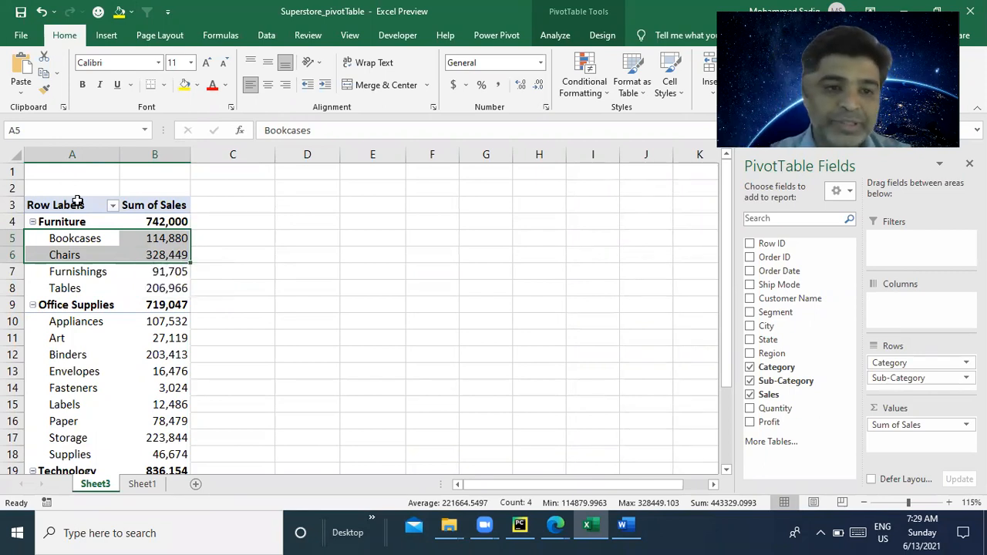
{"action": "left_click_drag", "start_coordinate": [100, 238], "coordinate": [160, 290]}
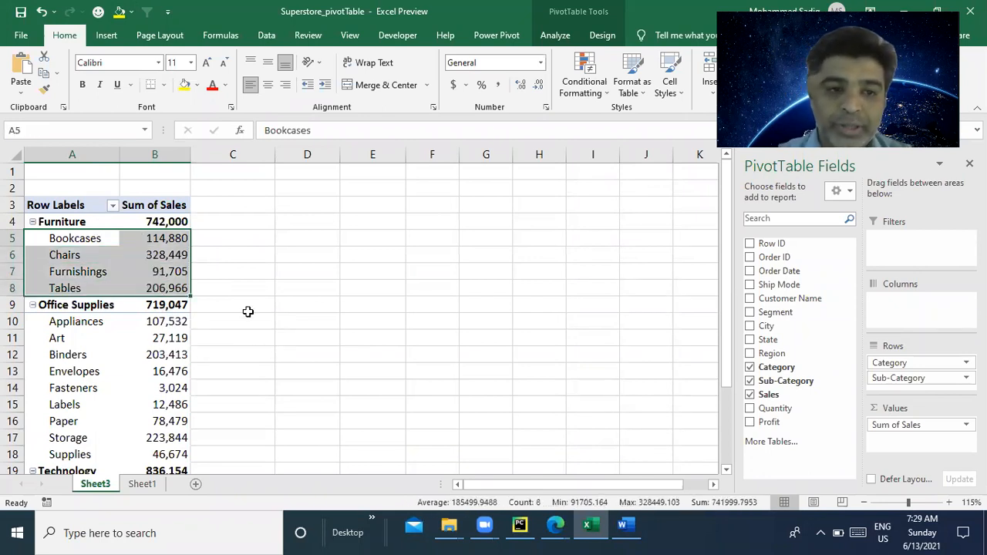
{"action": "left_click_drag", "start_coordinate": [68, 322], "coordinate": [157, 436]}
{"action": "scroll", "coordinate": [157, 436], "scroll_direction": "down", "scroll_amount": 1}
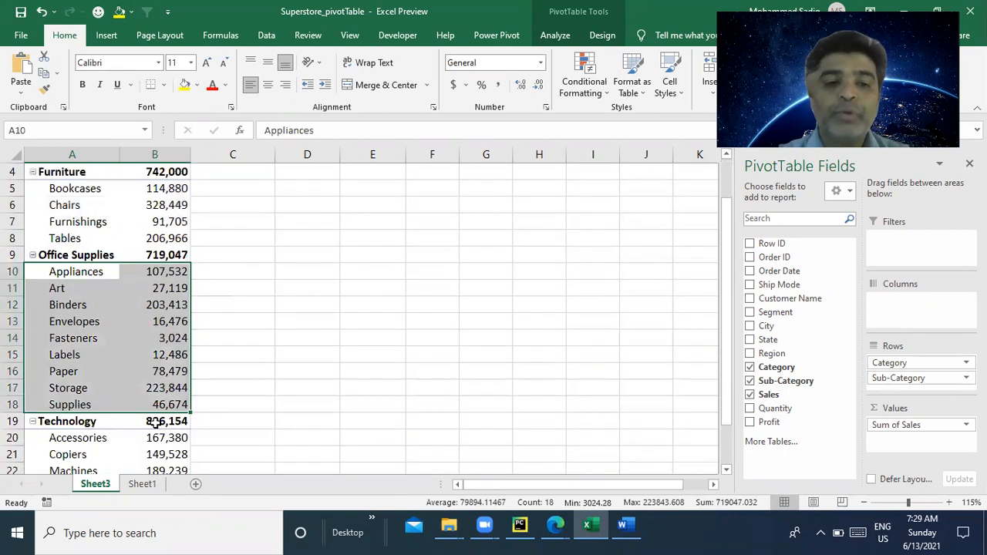
{"action": "scroll", "coordinate": [119, 253], "scroll_direction": "down", "scroll_amount": 2}
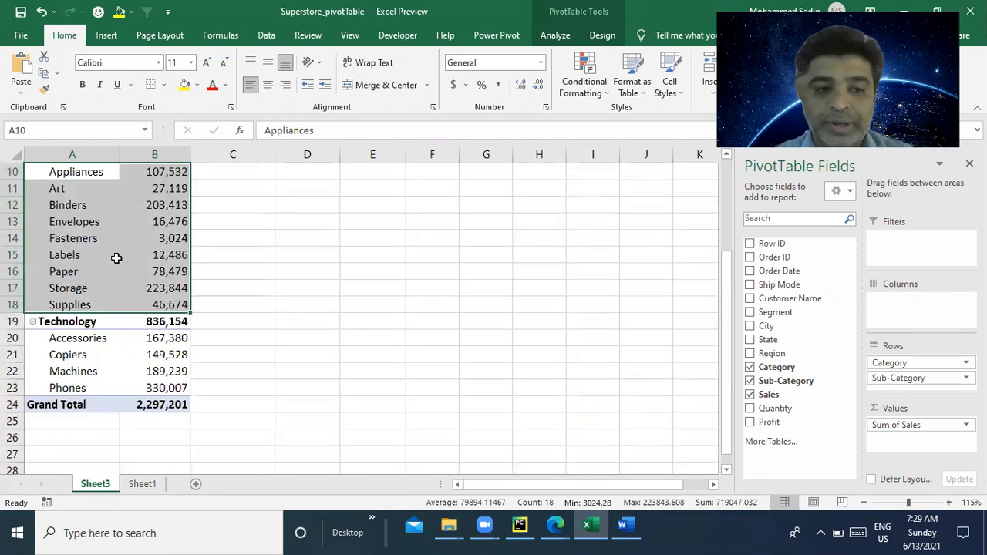
{"action": "left_click_drag", "start_coordinate": [81, 337], "coordinate": [158, 386]}
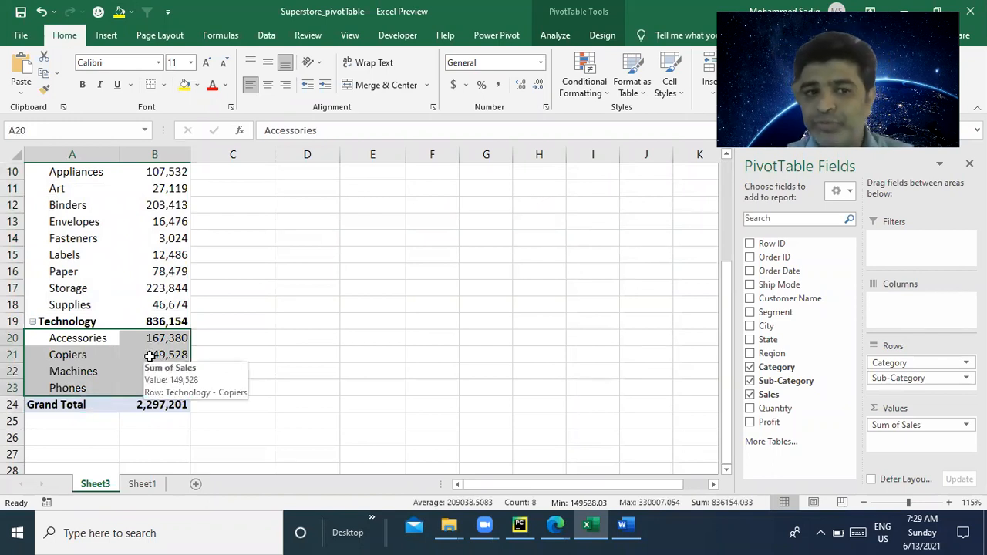
{"action": "scroll", "coordinate": [96, 291], "scroll_direction": "up", "scroll_amount": 3}
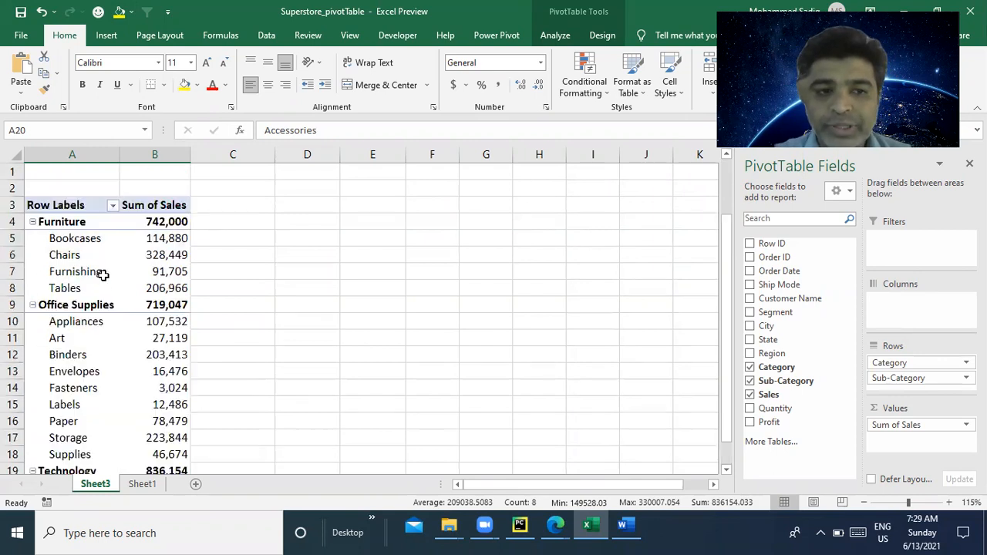
{"action": "scroll", "coordinate": [114, 255], "scroll_direction": "down", "scroll_amount": 1}
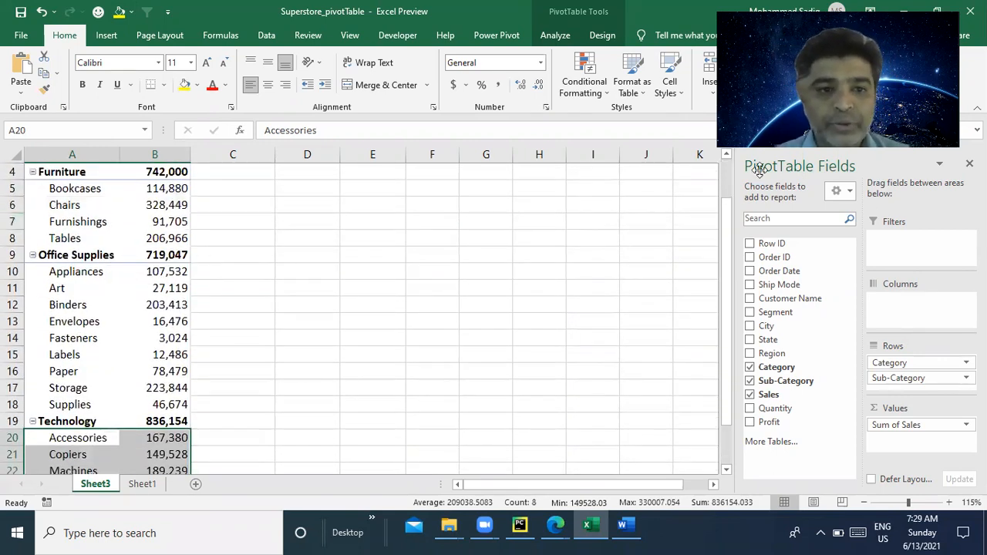
Step: Show all of the PivotTable's subtotals at the bottom of their group
{"action": "left_click", "coordinate": [145, 320]}
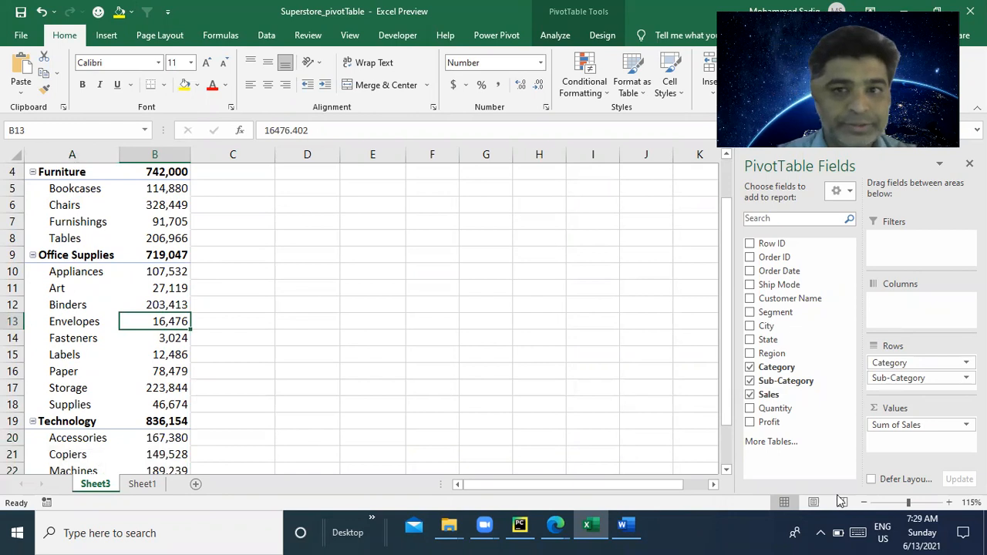
{"action": "left_click", "coordinate": [554, 36]}
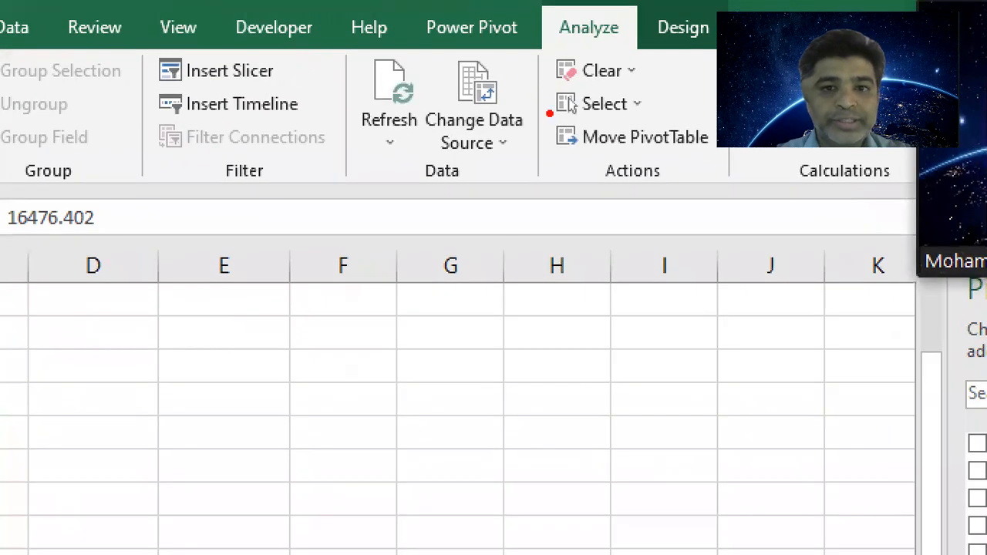
{"action": "mouse_move", "coordinate": [546, 4]}
{"action": "left_mouse_down"}
{"action": "mouse_move", "coordinate": [578, 44]}
{"action": "mouse_move", "coordinate": [634, 59]}
{"action": "left_mouse_up"}
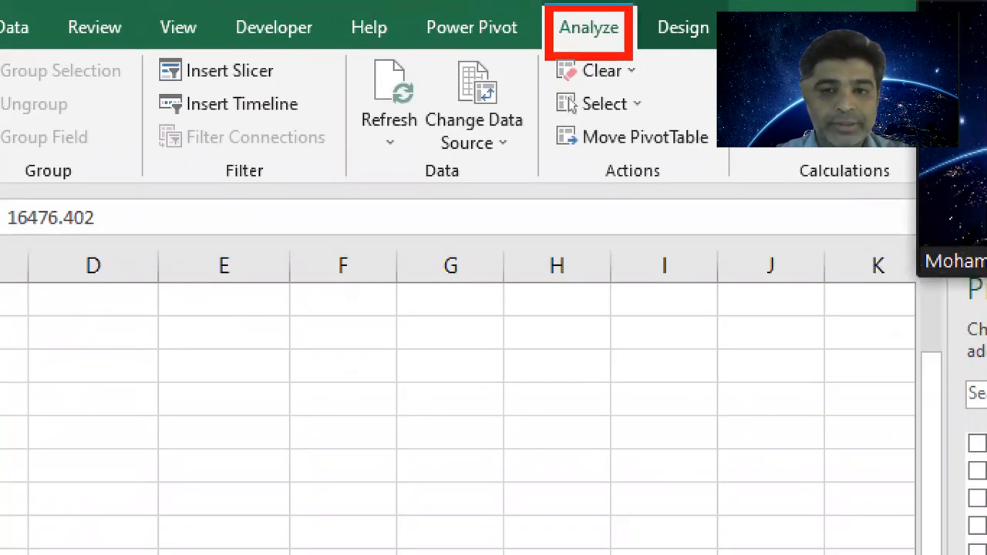
{"action": "left_click_drag", "start_coordinate": [640, 8], "coordinate": [716, 66]}
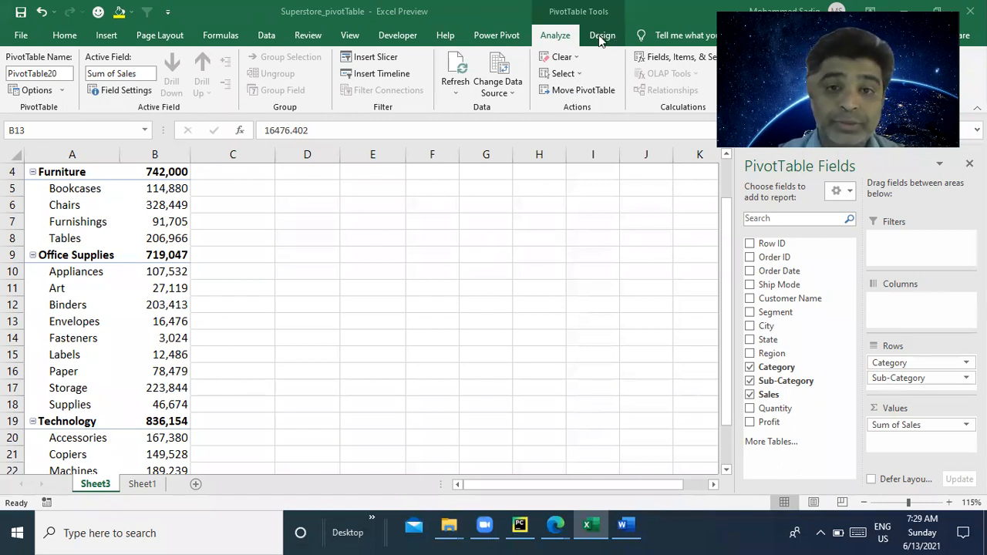
{"action": "left_click", "coordinate": [53, 327]}
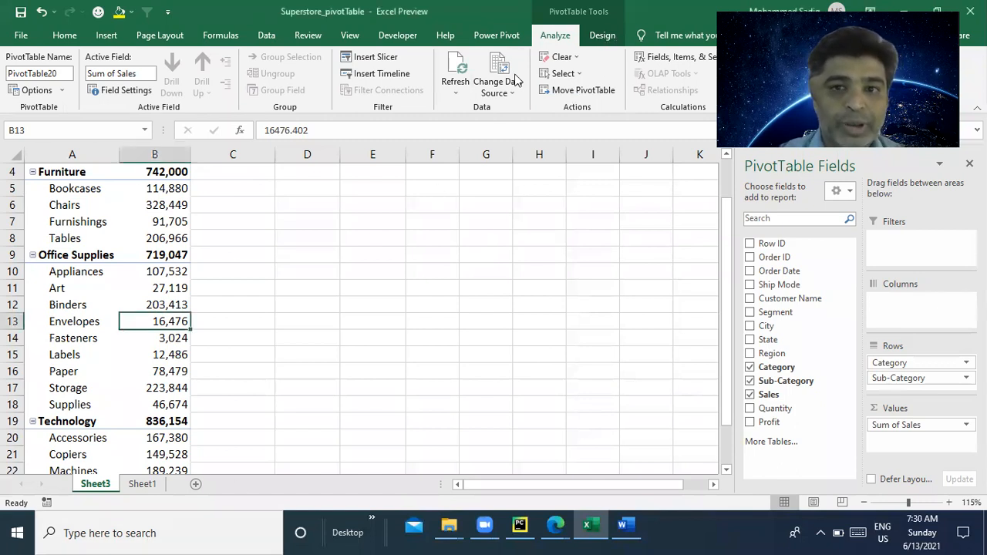
{"action": "left_click", "coordinate": [606, 41]}
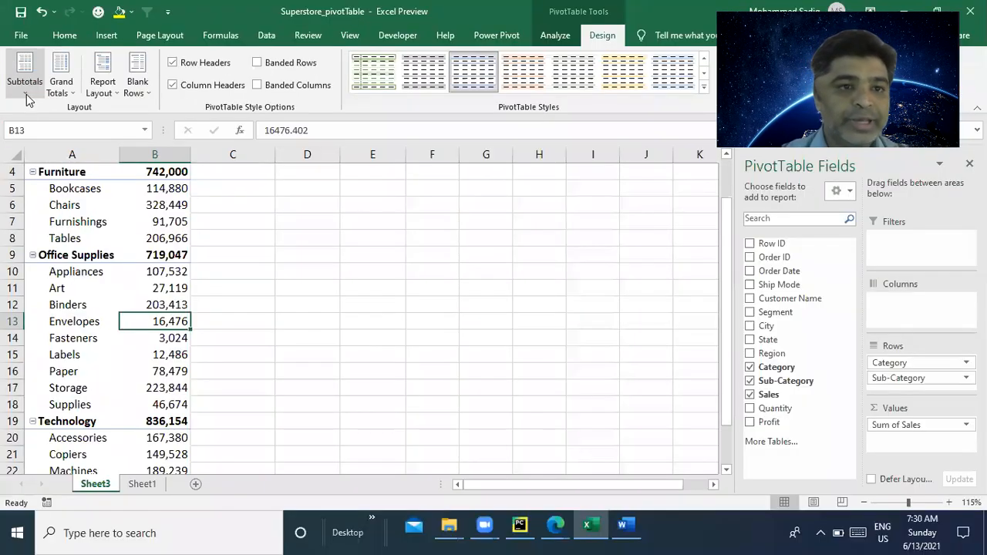
{"action": "left_click", "coordinate": [34, 95]}
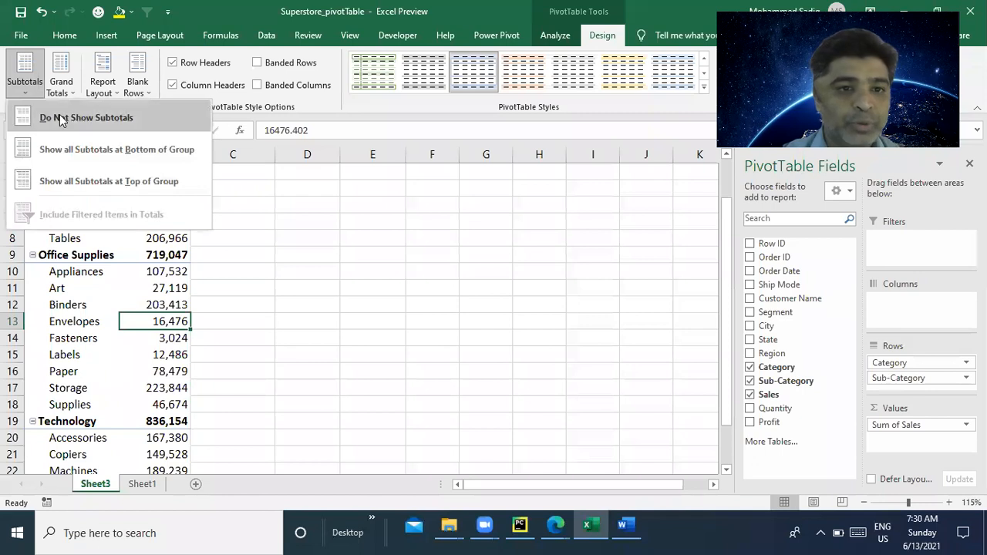
{"action": "left_click", "coordinate": [175, 149]}
Step: Review the Furniture, Office Supplies and Technology total rows against the sub-category values above them
{"action": "left_click_drag", "start_coordinate": [68, 239], "coordinate": [194, 289]}
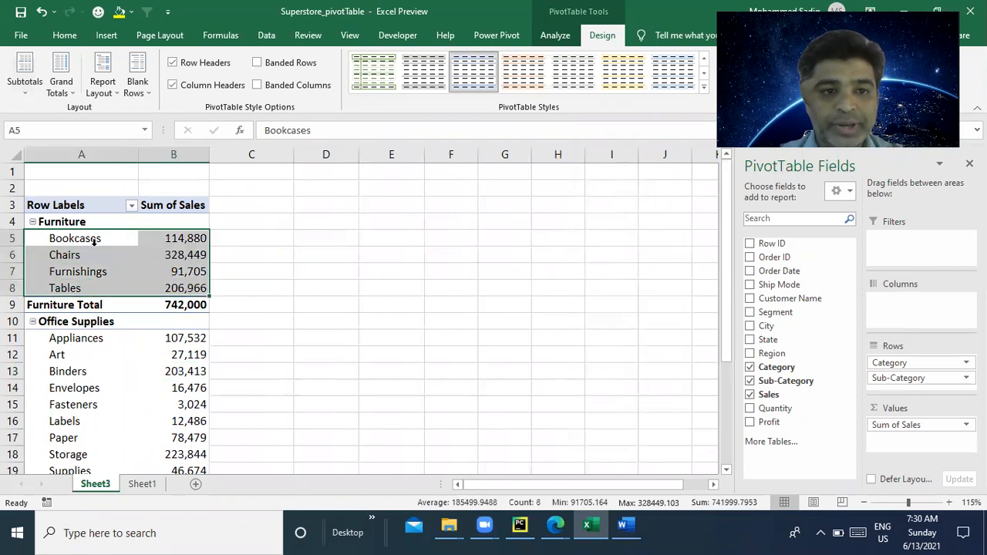
{"action": "left_click_drag", "start_coordinate": [93, 241], "coordinate": [192, 276]}
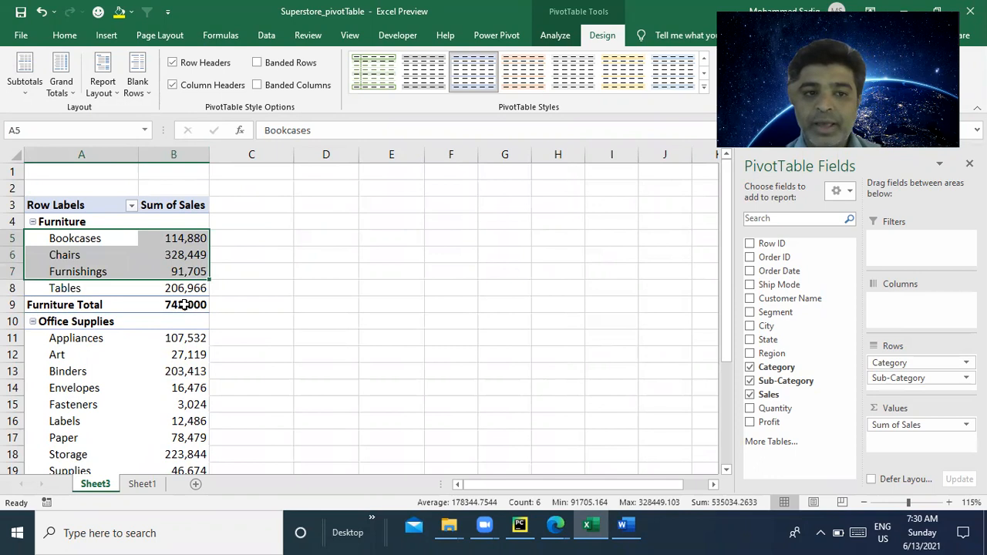
{"action": "left_click", "coordinate": [186, 305]}
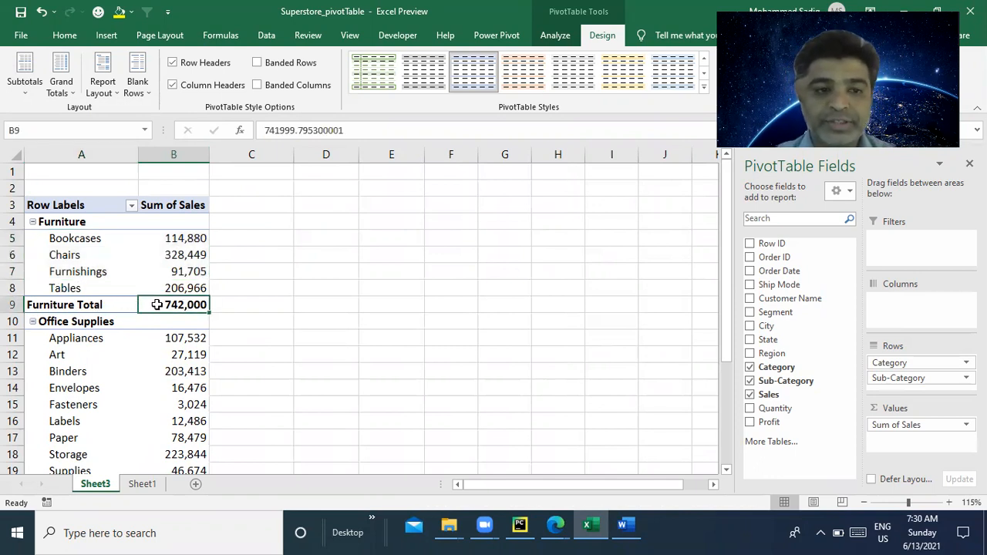
{"action": "scroll", "coordinate": [143, 304], "scroll_direction": "down", "scroll_amount": 2}
{"action": "left_click_drag", "start_coordinate": [72, 238], "coordinate": [98, 378]}
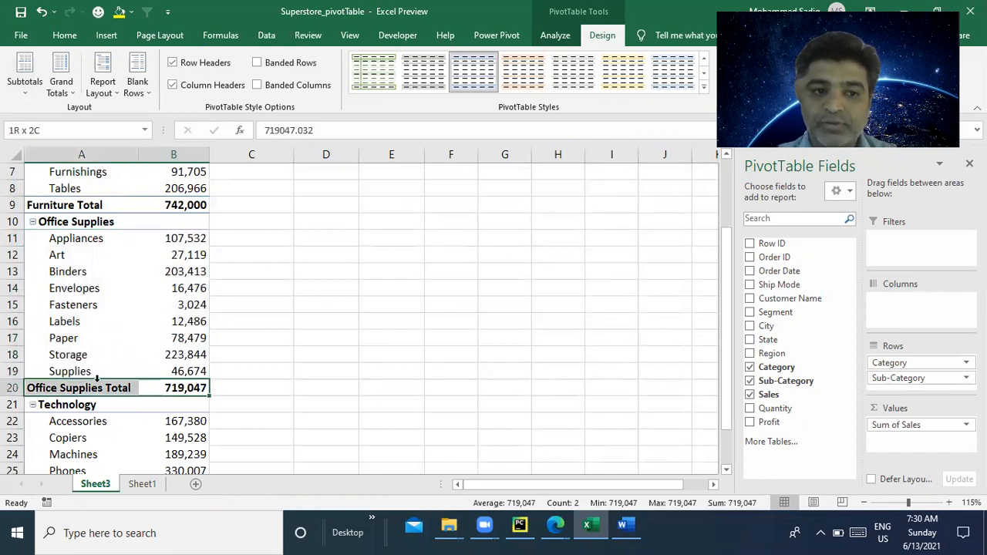
{"action": "scroll", "coordinate": [97, 378], "scroll_direction": "down", "scroll_amount": 2}
{"action": "left_click", "coordinate": [175, 370]}
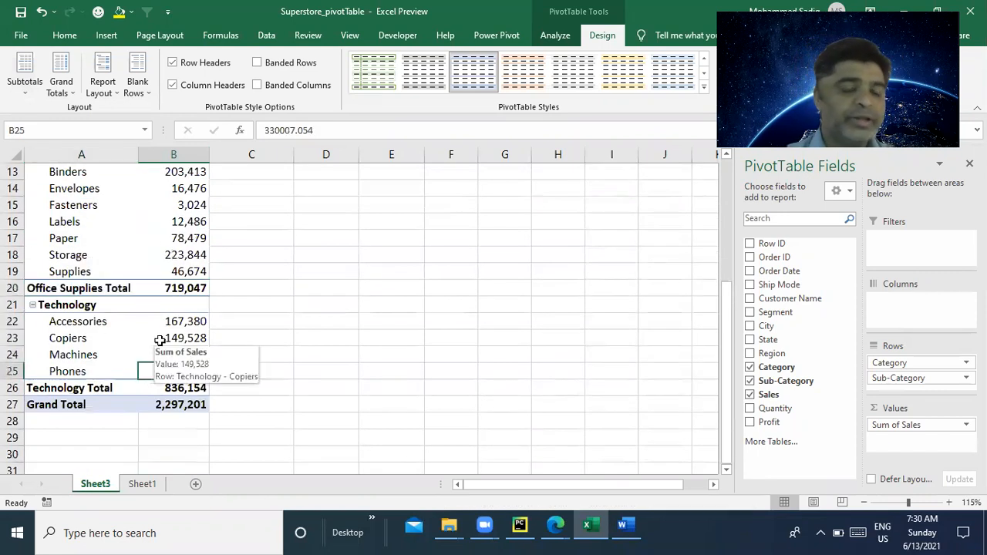
{"action": "scroll", "coordinate": [110, 242], "scroll_direction": "up", "scroll_amount": 4}
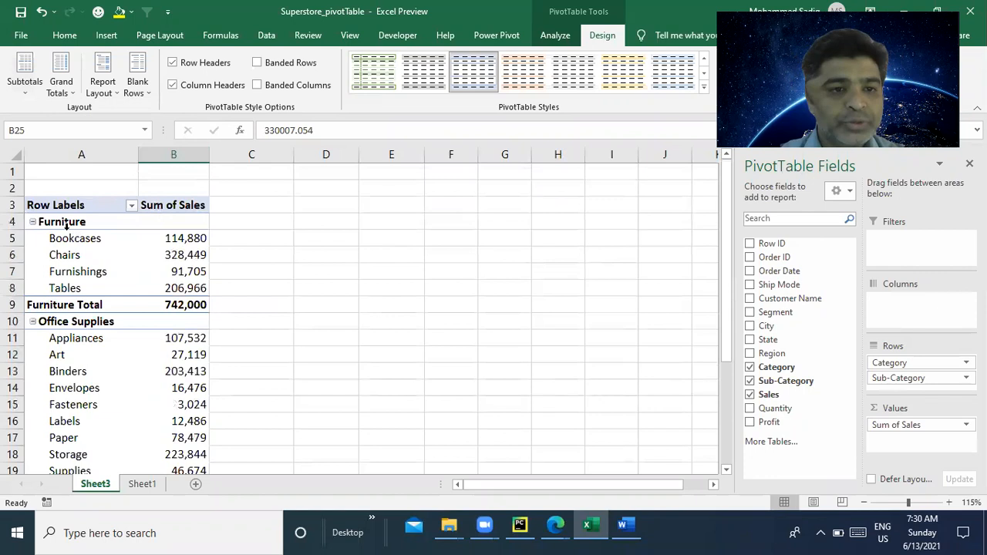
Step: Switch the PivotTable's report layout to Outline Form and look over the Category and Sub-Category columns
{"action": "left_click", "coordinate": [49, 222]}
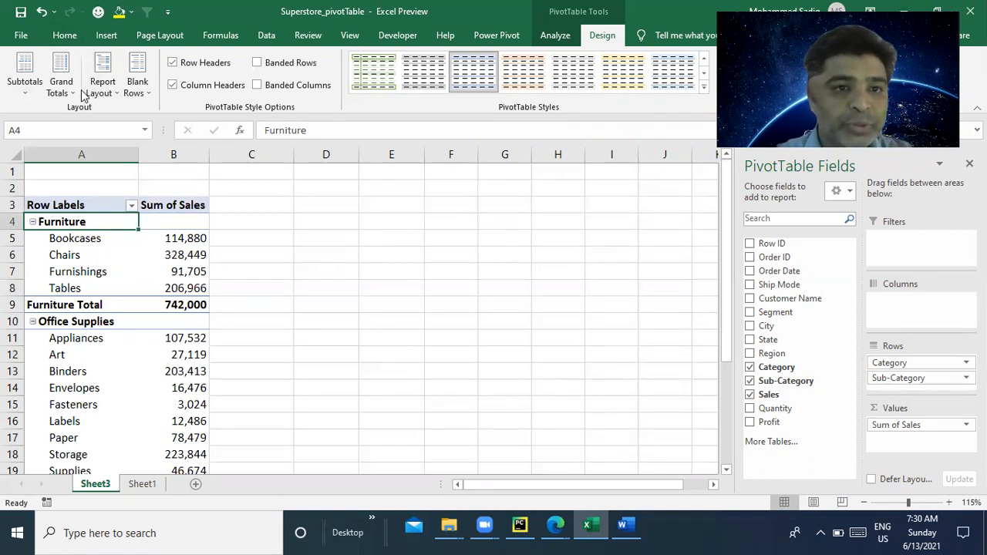
{"action": "left_click", "coordinate": [113, 93]}
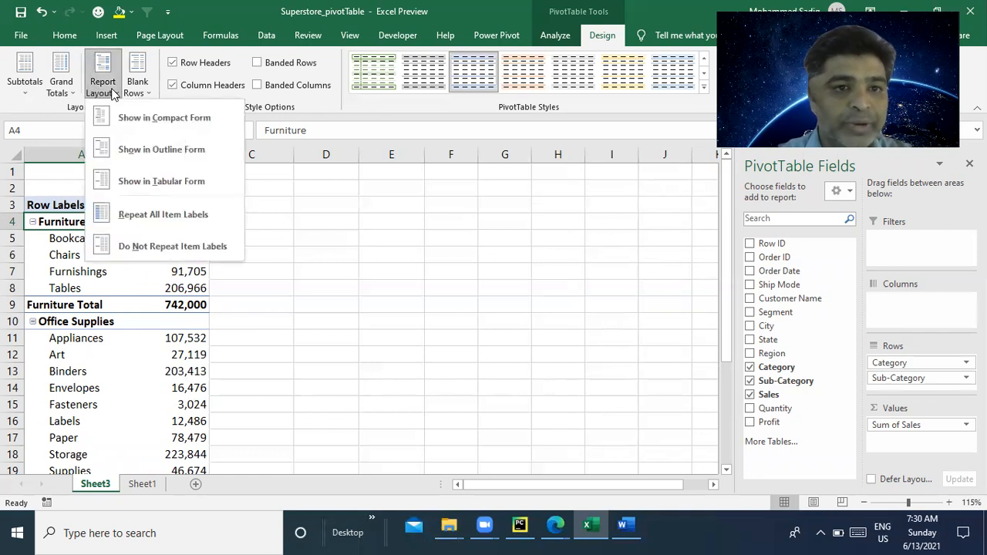
{"action": "left_click", "coordinate": [137, 150]}
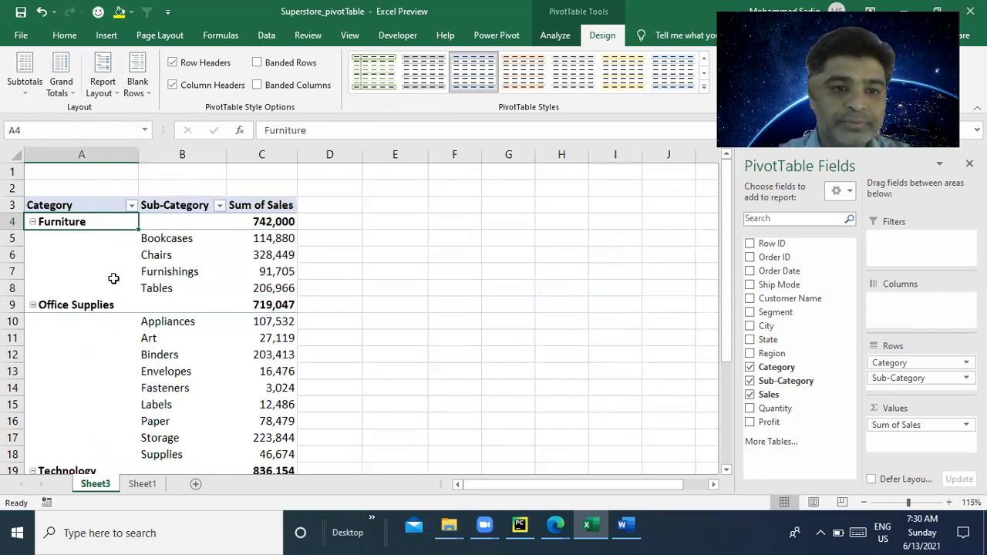
{"action": "left_click_drag", "start_coordinate": [166, 241], "coordinate": [270, 306]}
{"action": "scroll", "coordinate": [229, 355], "scroll_direction": "down", "scroll_amount": 2}
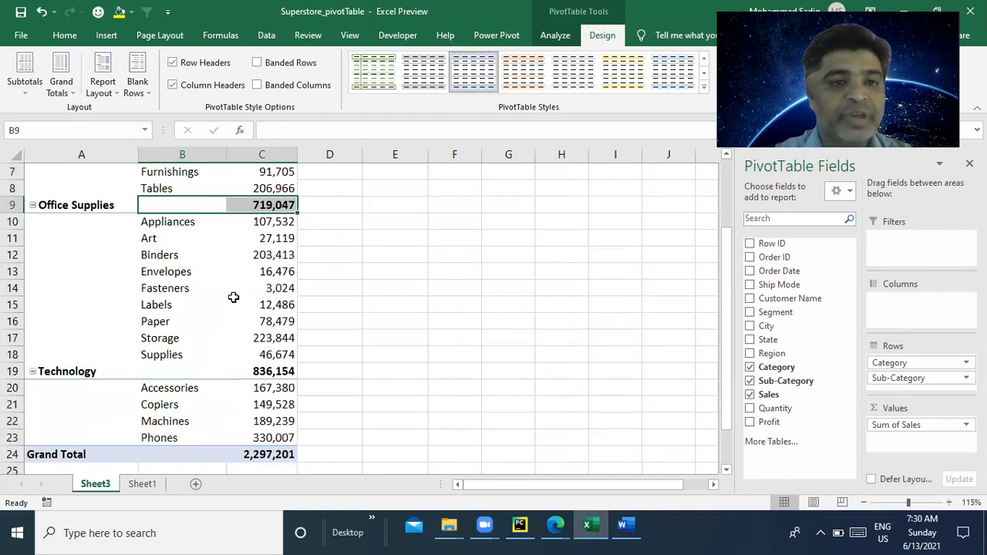
{"action": "scroll", "coordinate": [233, 296], "scroll_direction": "up", "scroll_amount": 2}
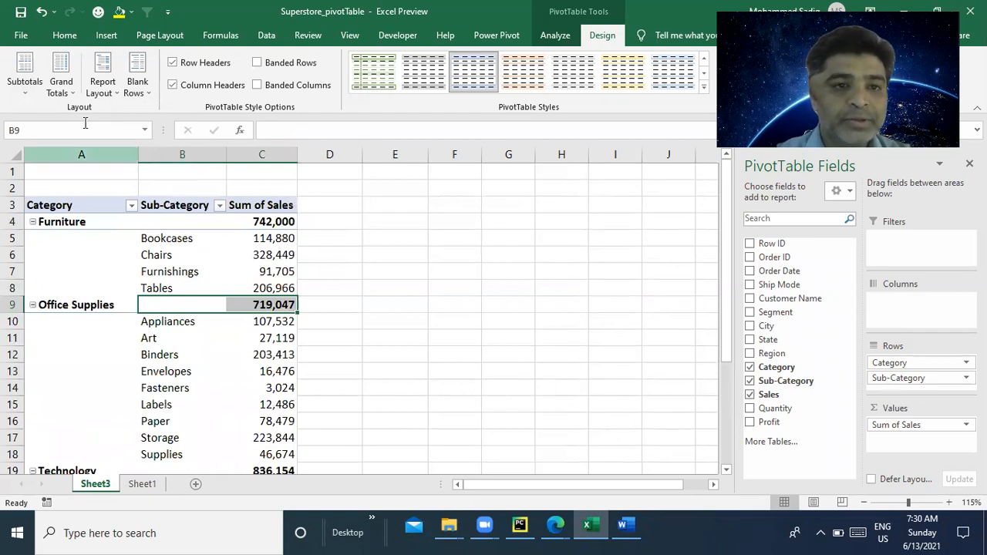
Step: Turn off the PivotTable's grand totals for rows and columns and check the end of the table
{"action": "left_click", "coordinate": [61, 83]}
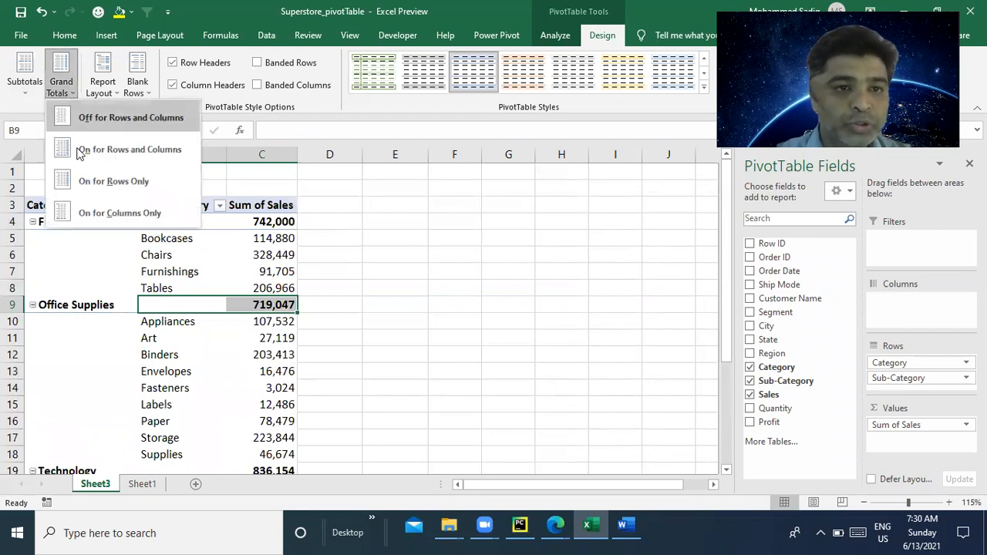
{"action": "left_click", "coordinate": [138, 121]}
{"action": "scroll", "coordinate": [224, 368], "scroll_direction": "down", "scroll_amount": 4}
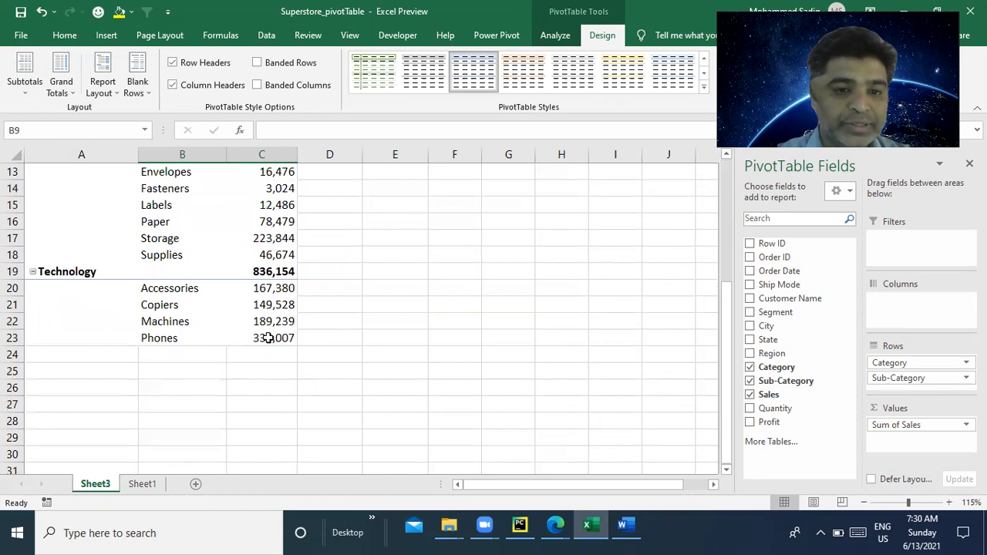
{"action": "scroll", "coordinate": [108, 192], "scroll_direction": "up", "scroll_amount": 3}
Step: Turn the PivotTable's grand totals on for both rows and columns
{"action": "left_click", "coordinate": [74, 94]}
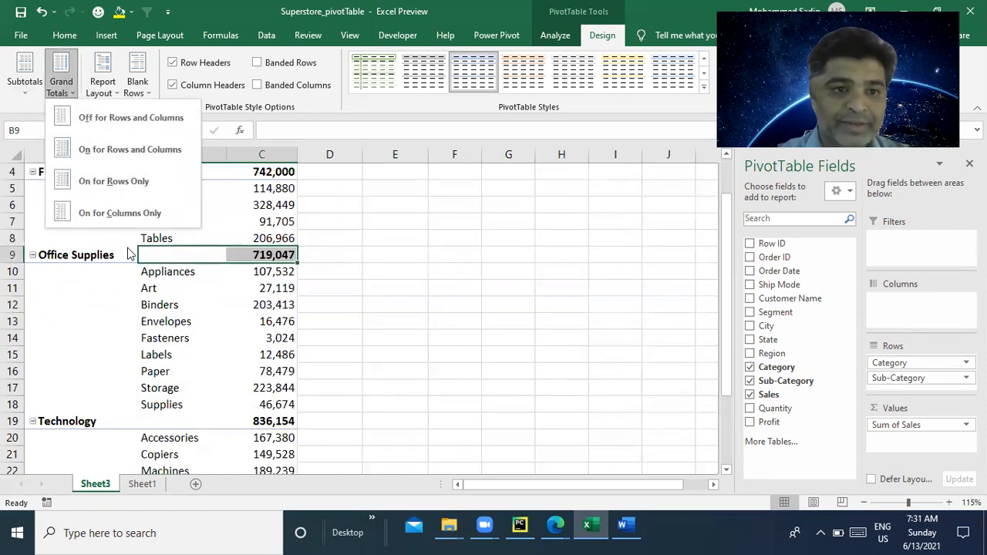
{"action": "left_click", "coordinate": [133, 151]}
{"action": "scroll", "coordinate": [230, 351], "scroll_direction": "down", "scroll_amount": 4}
{"action": "scroll", "coordinate": [227, 339], "scroll_direction": "up", "scroll_amount": 5}
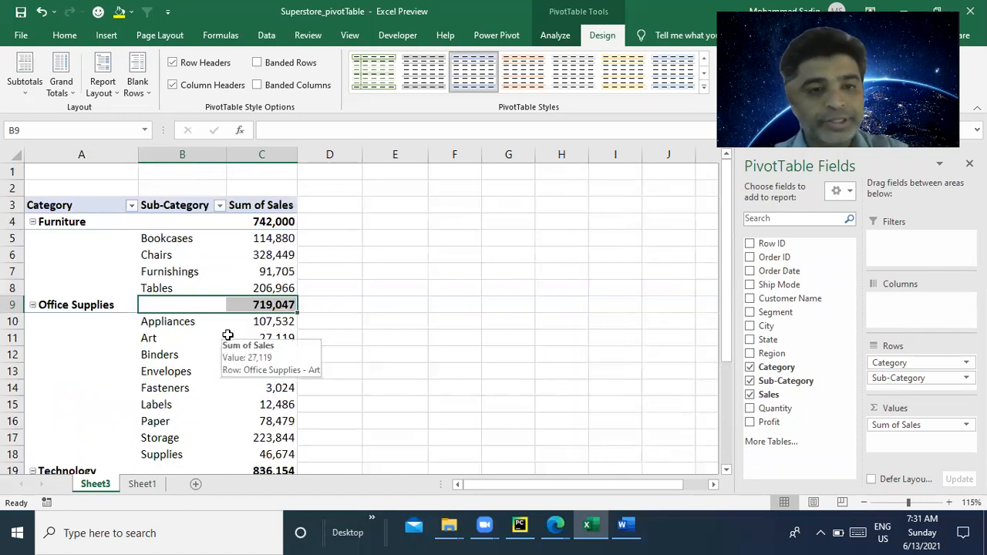
Step: Review how the sub-category sales and category subtotals lead to the Grand Total, selecting C5:C9 and the Chairs value in C6
{"action": "scroll", "coordinate": [269, 238], "scroll_direction": "down", "scroll_amount": 2}
{"action": "scroll", "coordinate": [269, 238], "scroll_direction": "up", "scroll_amount": 2}
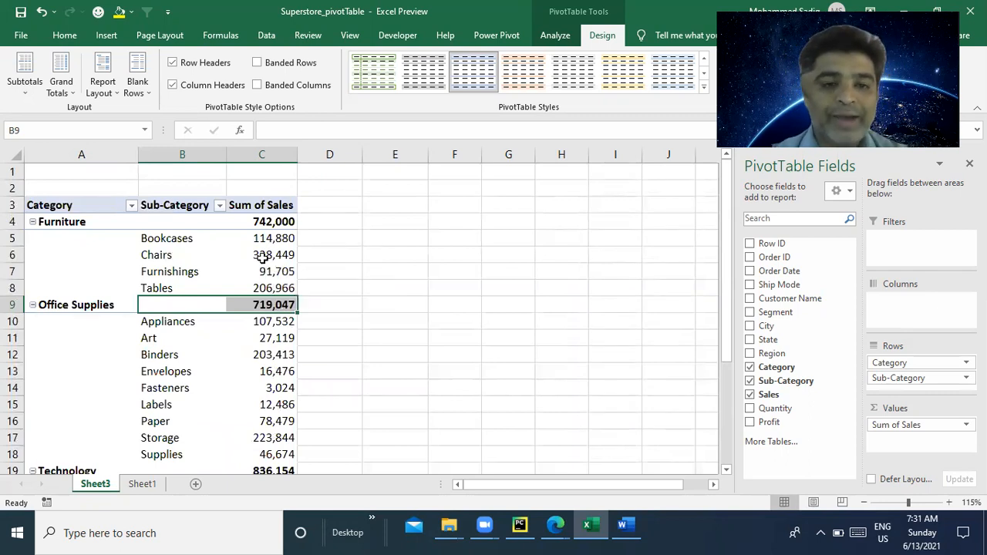
{"action": "left_click_drag", "start_coordinate": [261, 243], "coordinate": [266, 308]}
{"action": "scroll", "coordinate": [267, 340], "scroll_direction": "down", "scroll_amount": 4}
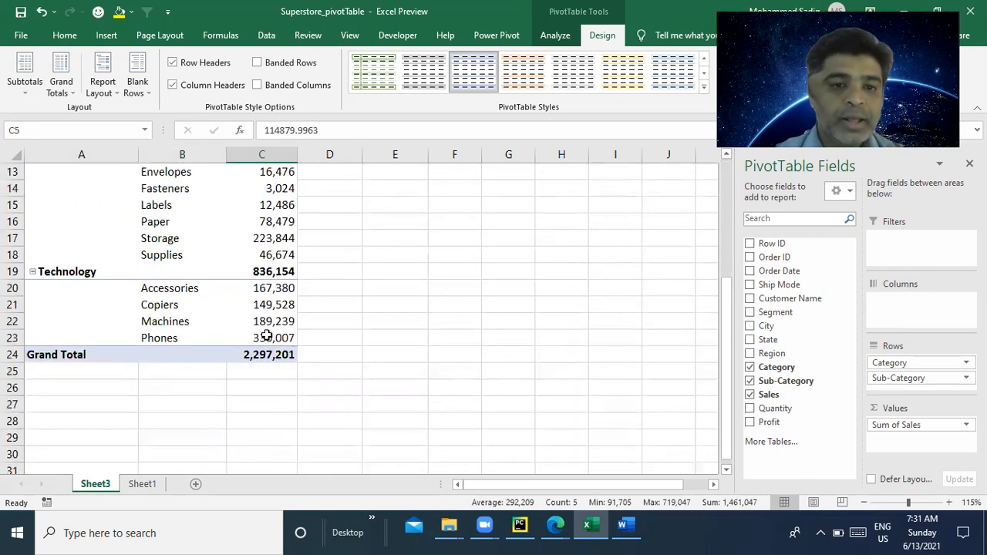
{"action": "mouse_move", "coordinate": [267, 353]}
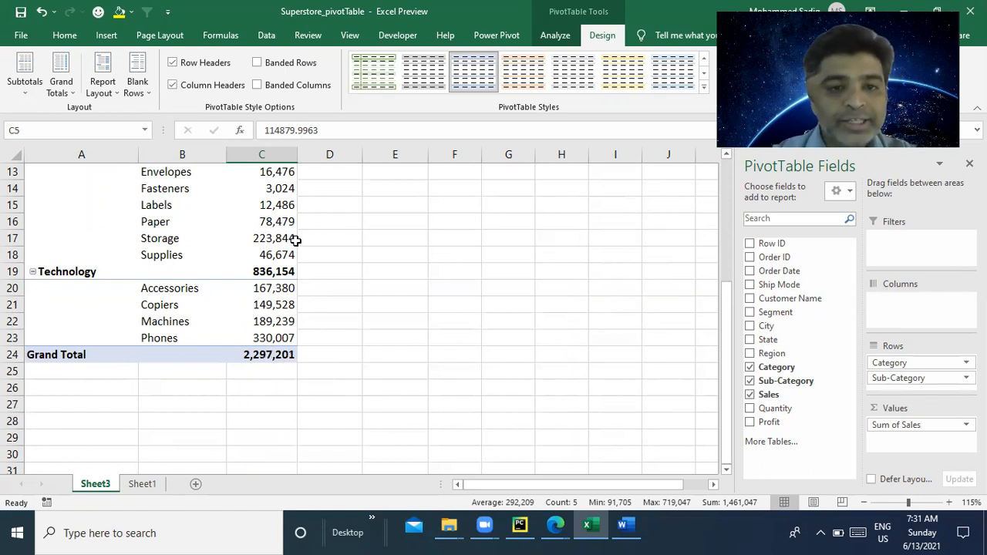
{"action": "scroll", "coordinate": [272, 241], "scroll_direction": "up", "scroll_amount": 4}
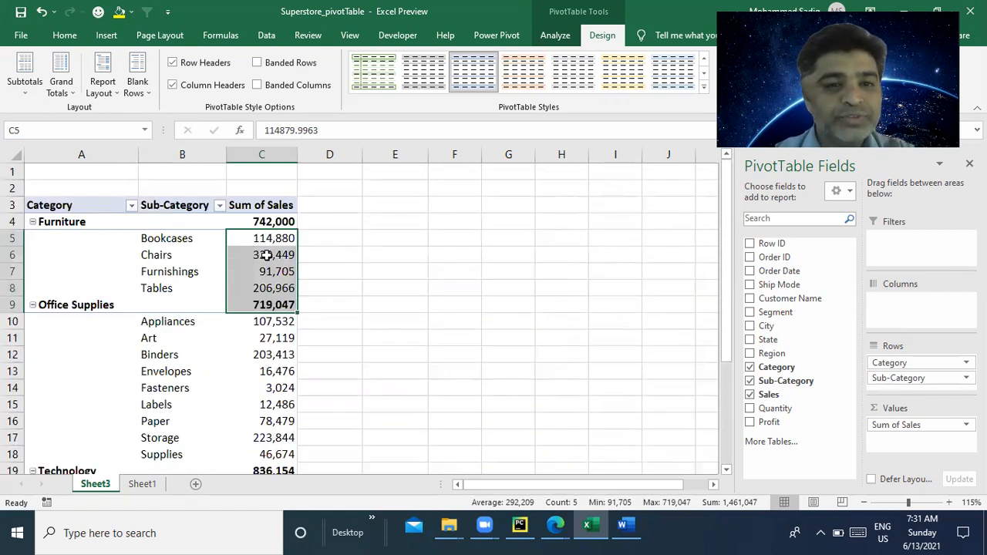
{"action": "left_click", "coordinate": [265, 254]}
{"action": "scroll", "coordinate": [249, 337], "scroll_direction": "down", "scroll_amount": 2}
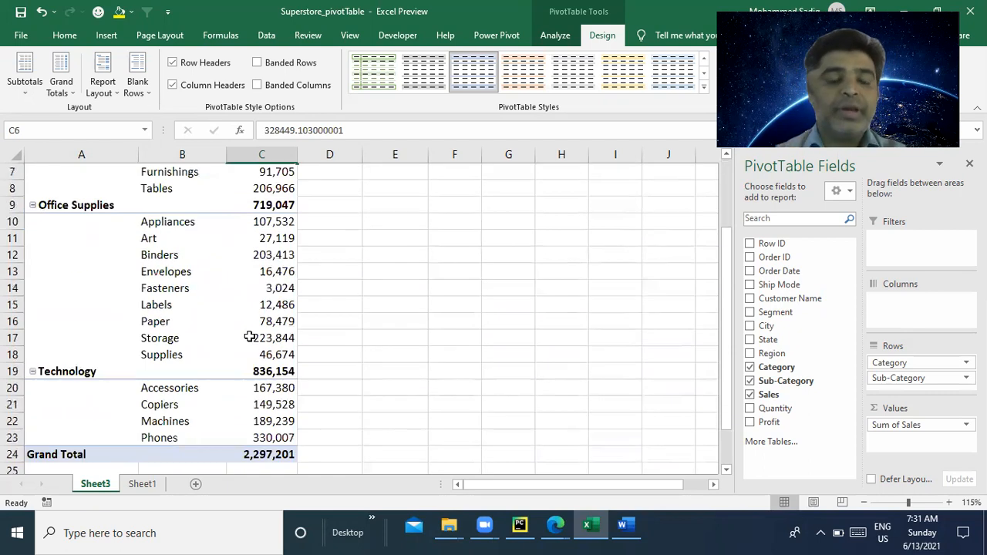
{"action": "mouse_move", "coordinate": [249, 337]}
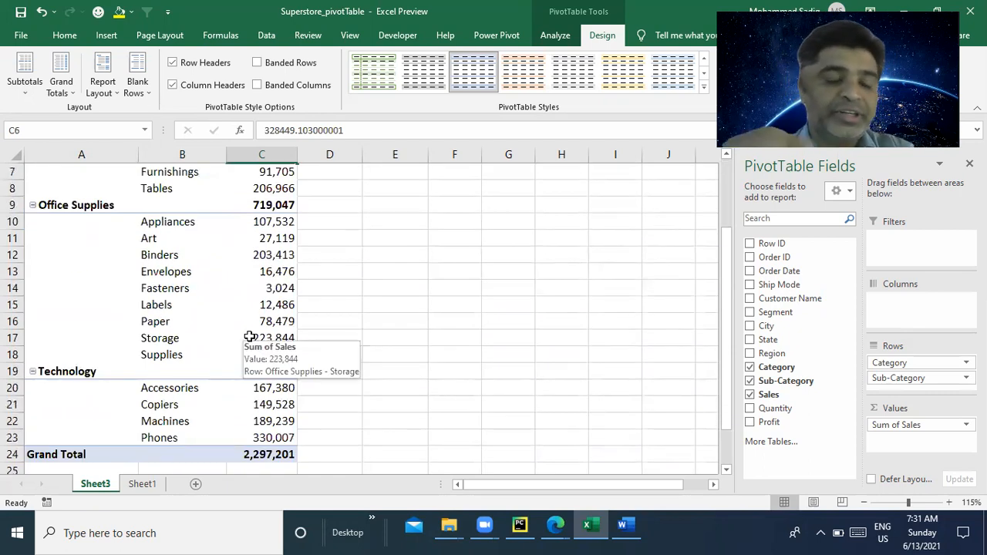
Step: Review the Sum of Sales values of the sub-categories and categories, selecting the Furniture subtotal in C4 and the range C4:C11
{"action": "scroll", "coordinate": [243, 183], "scroll_direction": "up", "scroll_amount": 2}
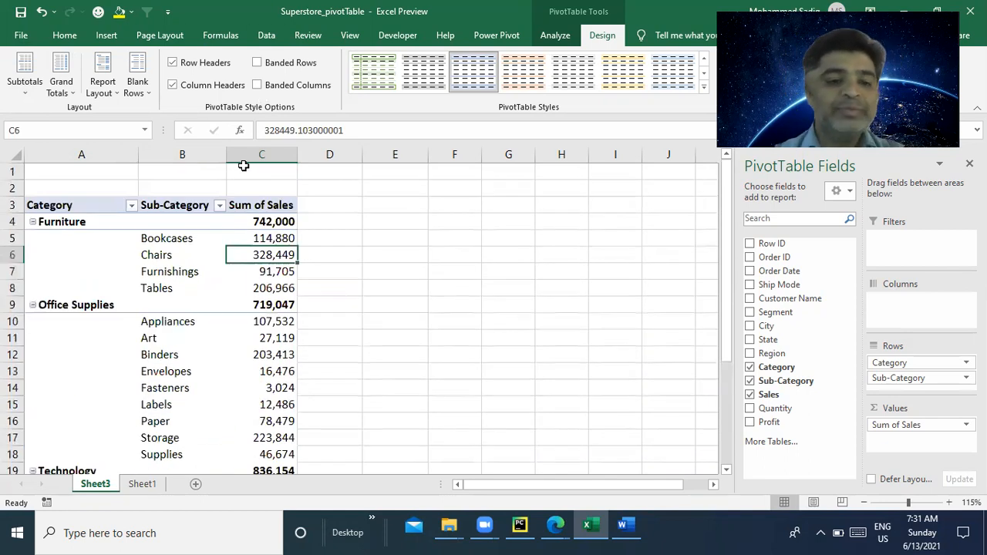
{"action": "scroll", "coordinate": [267, 313], "scroll_direction": "down", "scroll_amount": 3}
{"action": "scroll", "coordinate": [269, 301], "scroll_direction": "up", "scroll_amount": 2}
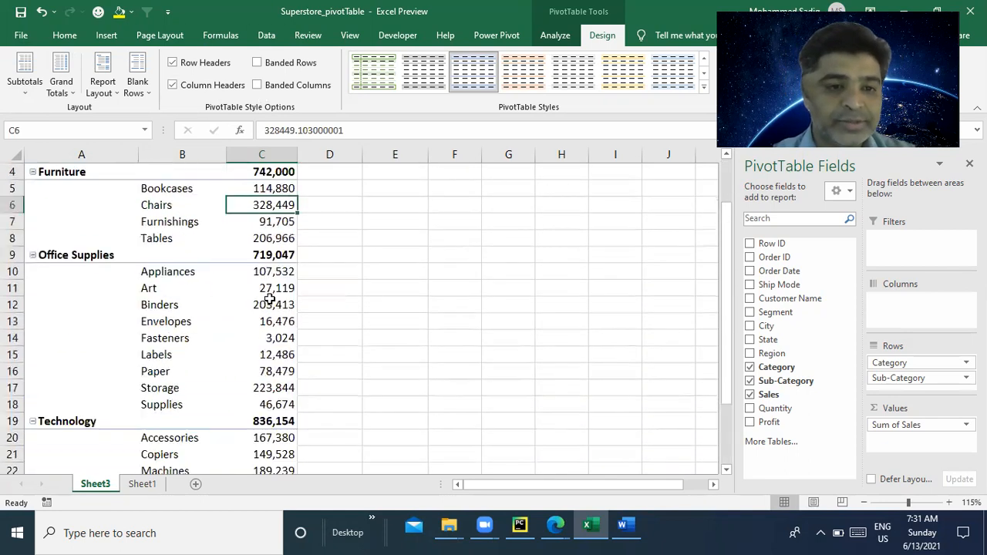
{"action": "scroll", "coordinate": [247, 343], "scroll_direction": "up", "scroll_amount": 1}
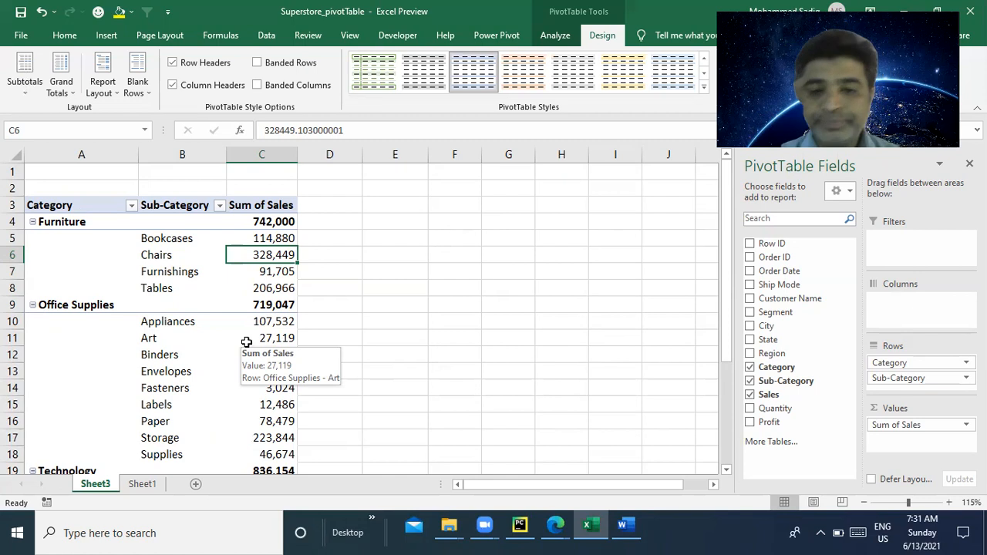
{"action": "left_click", "coordinate": [274, 222]}
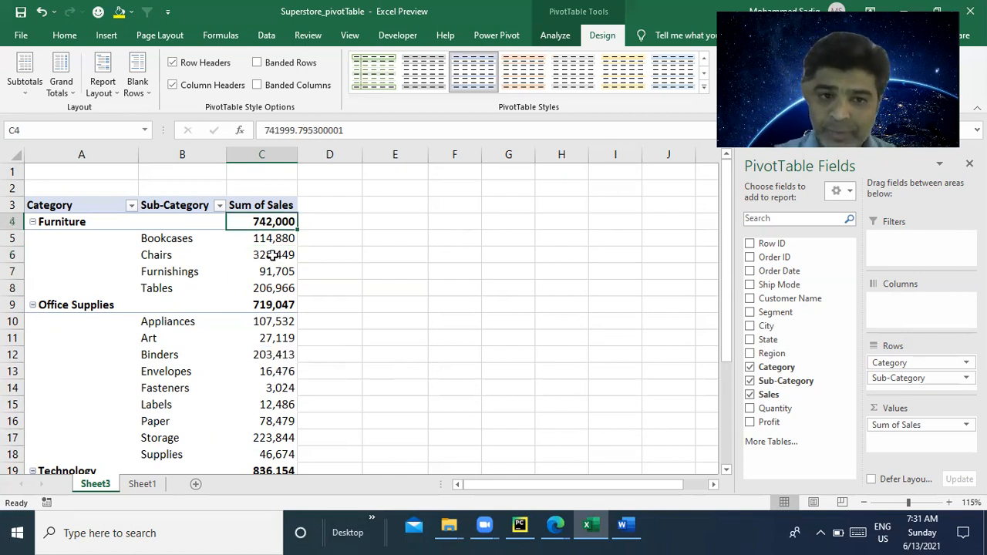
{"action": "left_click_drag", "start_coordinate": [274, 255], "coordinate": [267, 340]}
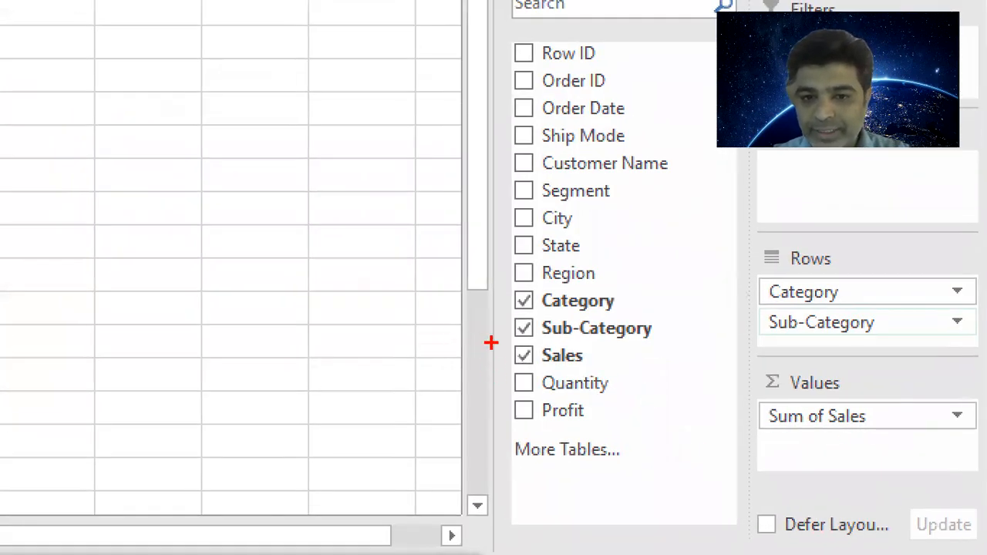
Step: Add the Sales field to the PivotTable's Values area a second time
{"action": "mouse_move", "coordinate": [500, 345]}
{"action": "left_mouse_down"}
{"action": "mouse_move", "coordinate": [610, 367]}
{"action": "mouse_move", "coordinate": [782, 452]}
{"action": "left_mouse_up"}
{"action": "left_click_drag", "start_coordinate": [599, 378], "coordinate": [580, 358]}
{"action": "key", "text": "Escape"}
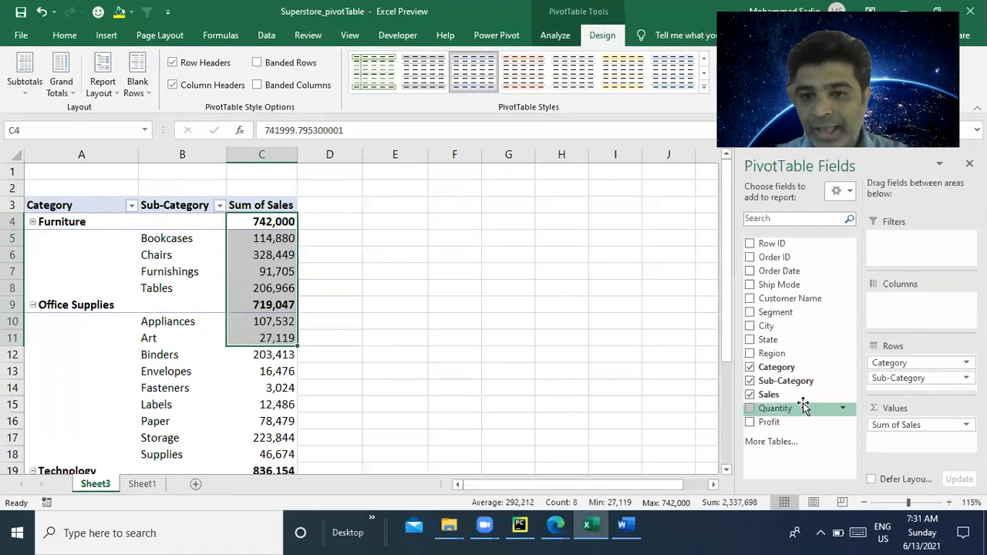
{"action": "left_click_drag", "start_coordinate": [795, 395], "coordinate": [903, 441]}
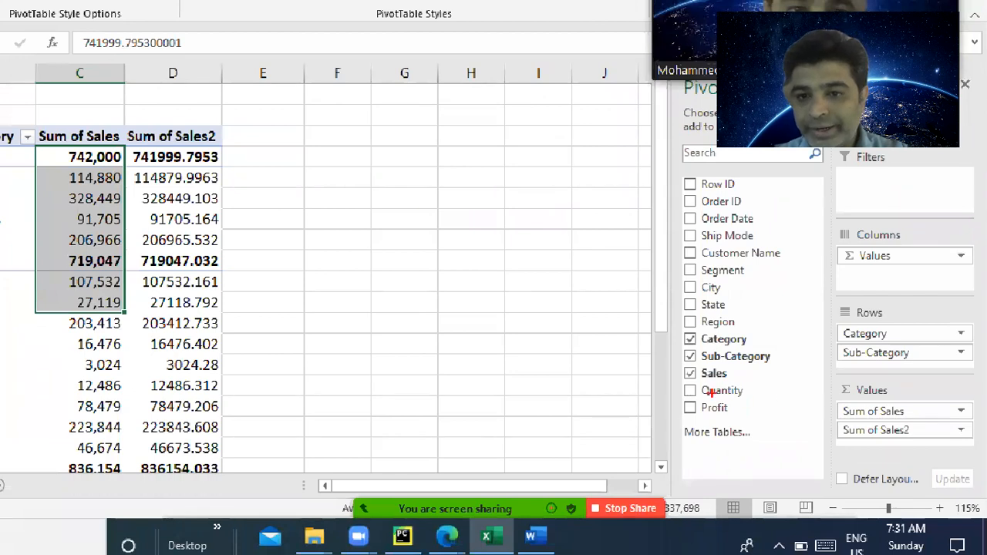
{"action": "left_click_drag", "start_coordinate": [676, 364], "coordinate": [743, 382]}
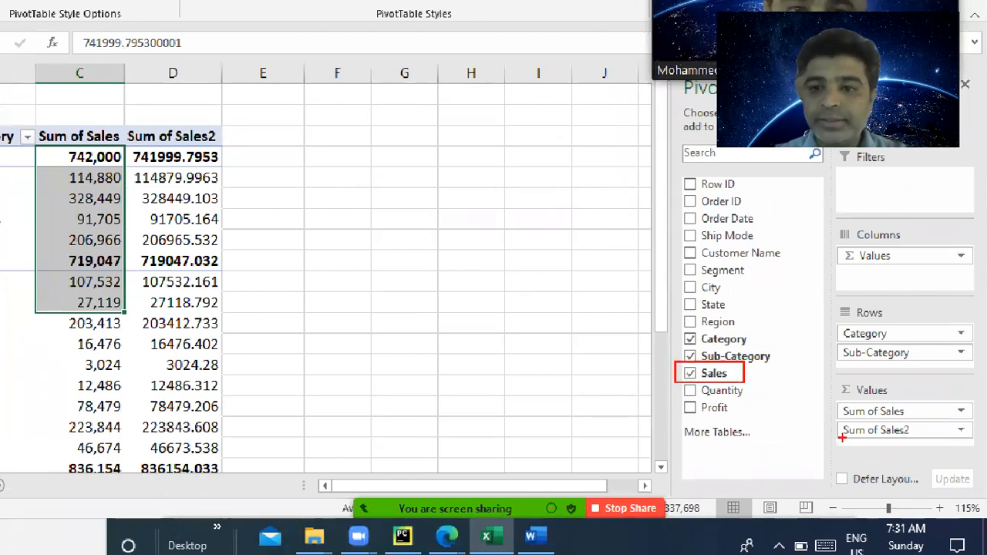
{"action": "left_click_drag", "start_coordinate": [835, 430], "coordinate": [739, 379]}
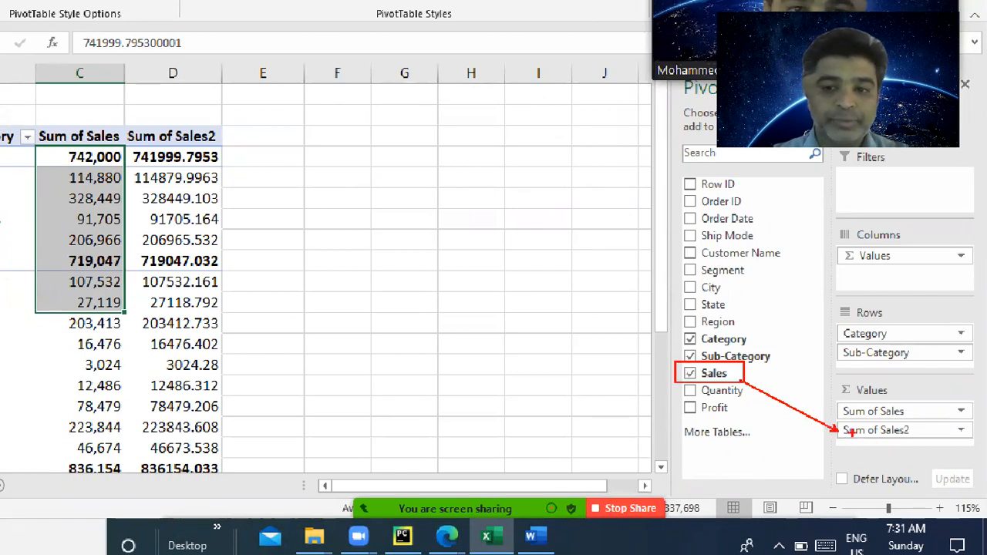
{"action": "left_click_drag", "start_coordinate": [823, 401], "coordinate": [946, 421]}
{"action": "left_click_drag", "start_coordinate": [828, 422], "coordinate": [930, 446]}
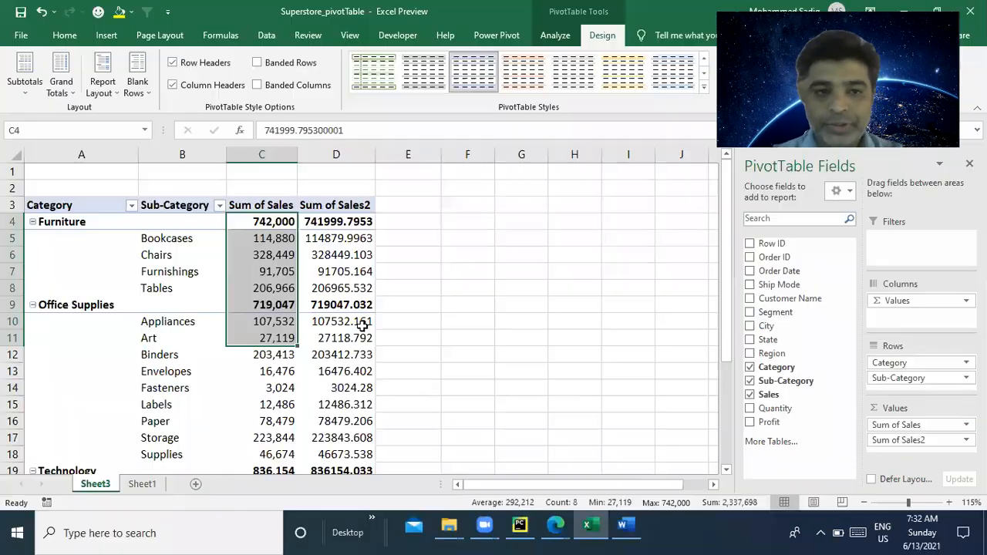
Step: Compare the two sales columns for the Furniture rows, selecting C5:C9, D4:D8 and the Chairs value in D6
{"action": "left_click_drag", "start_coordinate": [173, 159], "coordinate": [177, 281]}
{"action": "left_click_drag", "start_coordinate": [281, 245], "coordinate": [285, 306]}
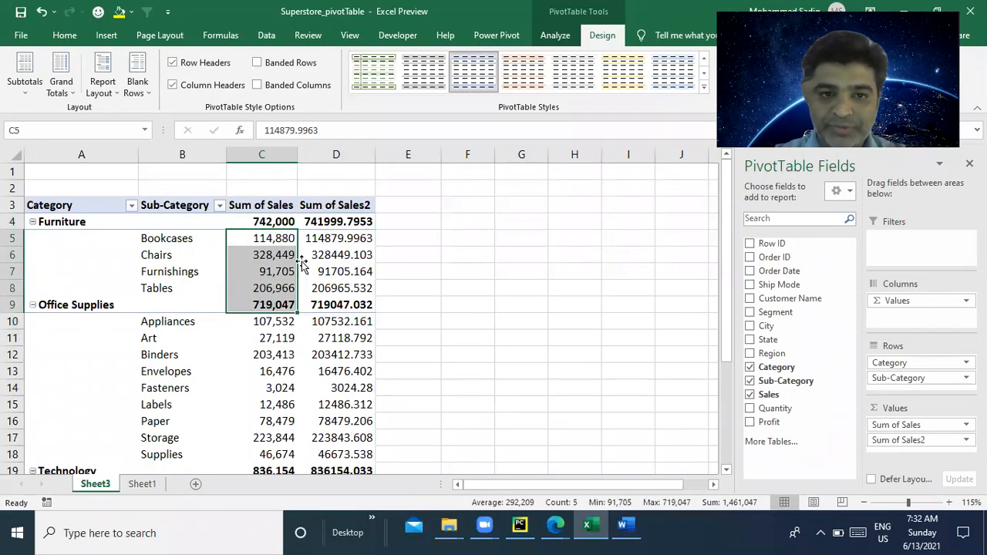
{"action": "left_click_drag", "start_coordinate": [343, 224], "coordinate": [342, 291]}
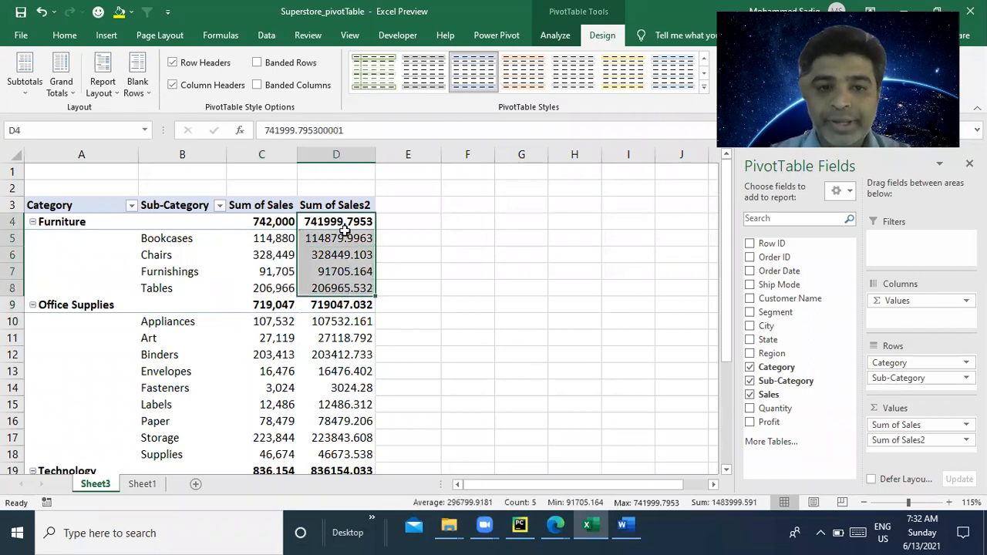
{"action": "left_click", "coordinate": [335, 257]}
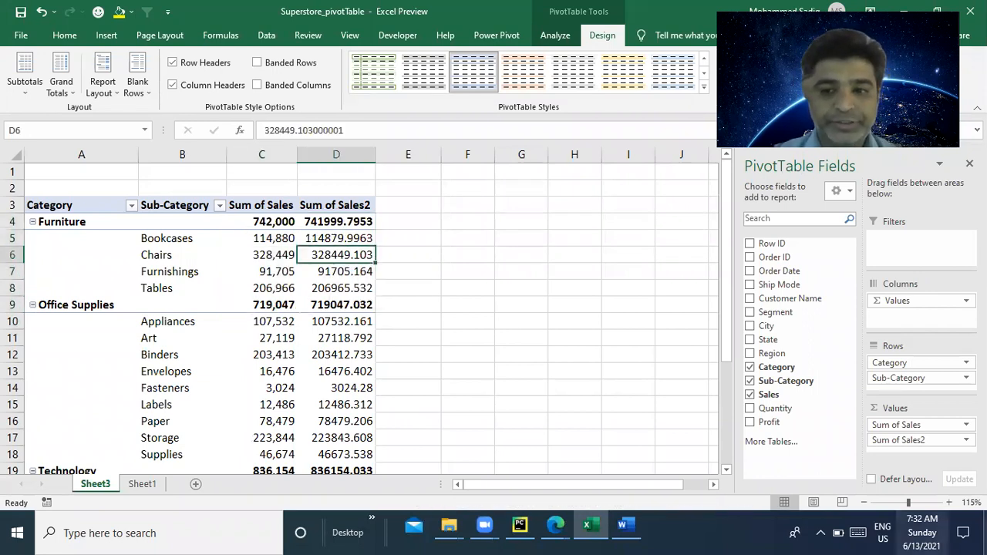
Step: Open the value field settings of Sum of Sales2 and enter % of Sales as its custom name
{"action": "left_click", "coordinate": [916, 440]}
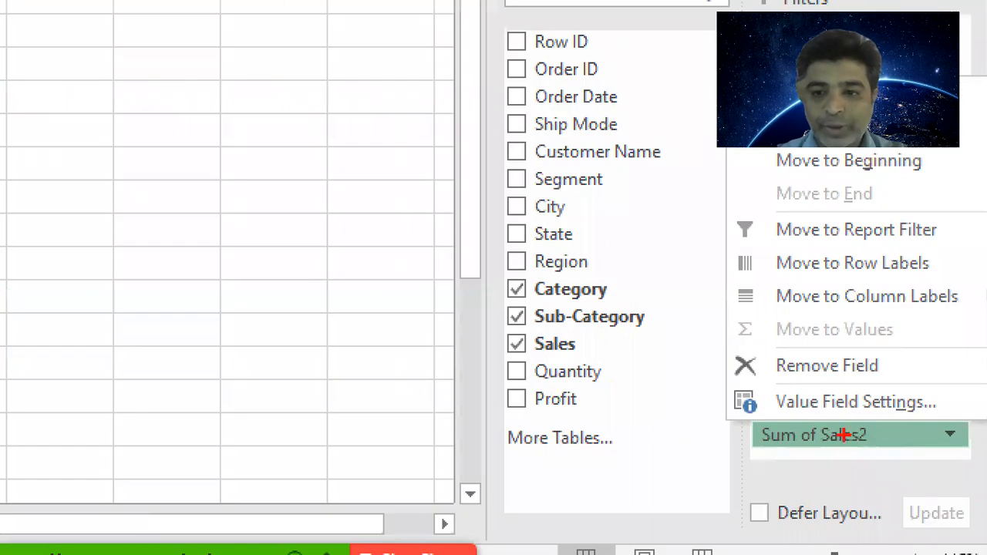
{"action": "mouse_move", "coordinate": [723, 386]}
{"action": "left_mouse_down"}
{"action": "mouse_move", "coordinate": [848, 425]}
{"action": "mouse_move", "coordinate": [959, 429]}
{"action": "left_mouse_up"}
{"action": "key", "text": "Escape"}
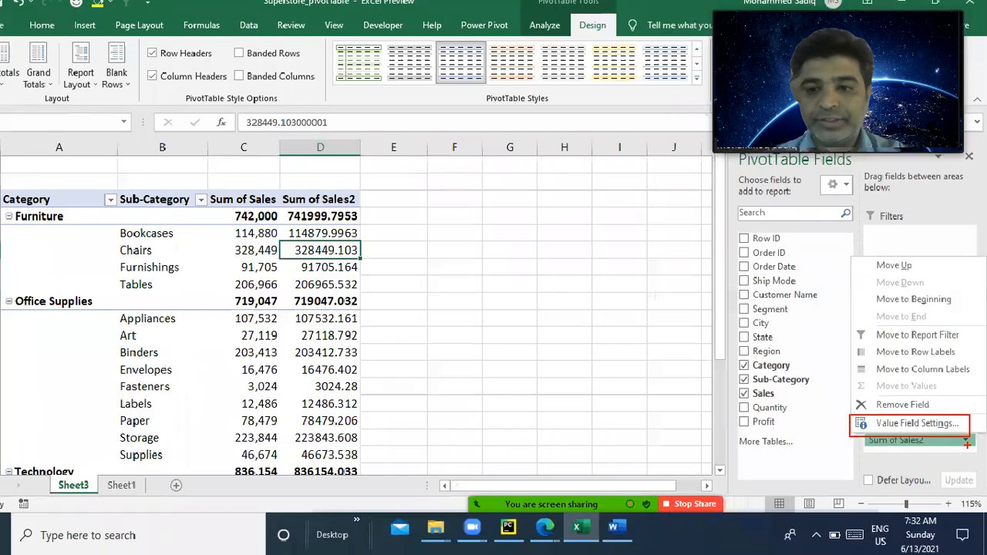
{"action": "left_click", "coordinate": [931, 439]}
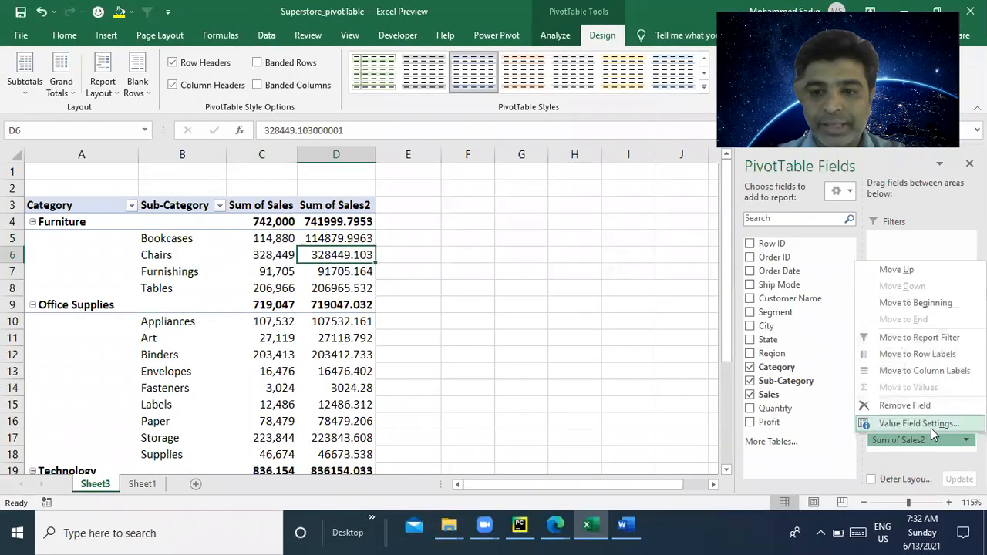
{"action": "left_click", "coordinate": [928, 423]}
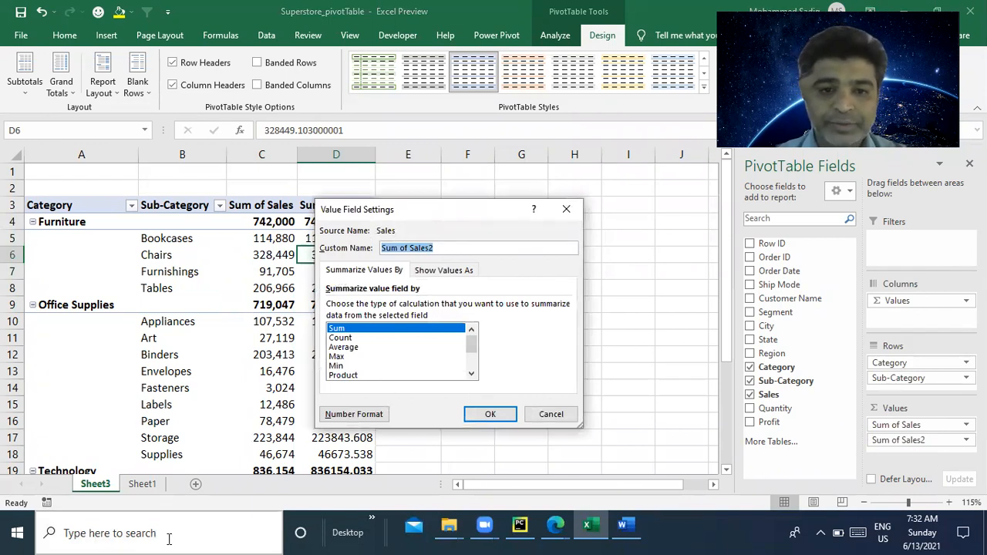
{"action": "left_click_drag", "start_coordinate": [391, 199], "coordinate": [333, 111]}
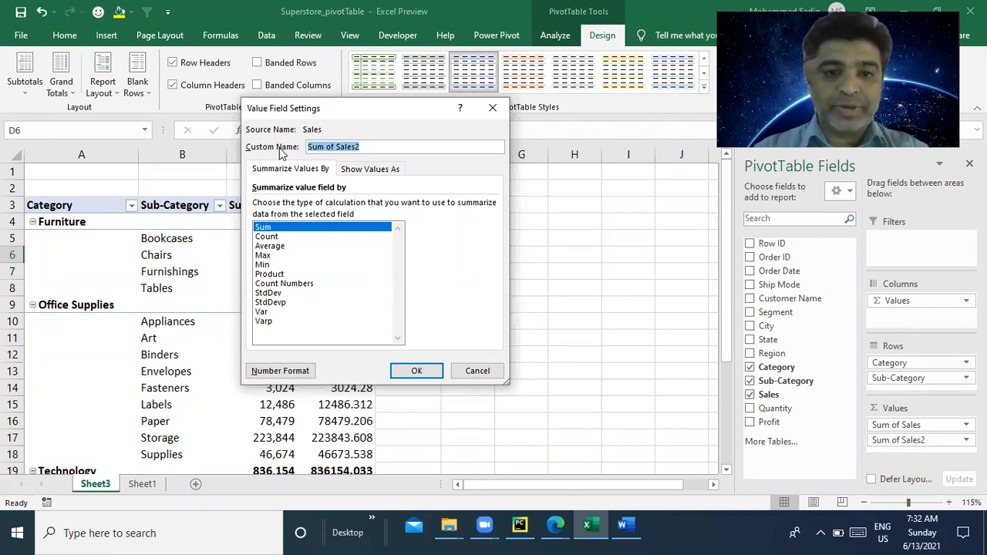
{"action": "type", "text": "p"}
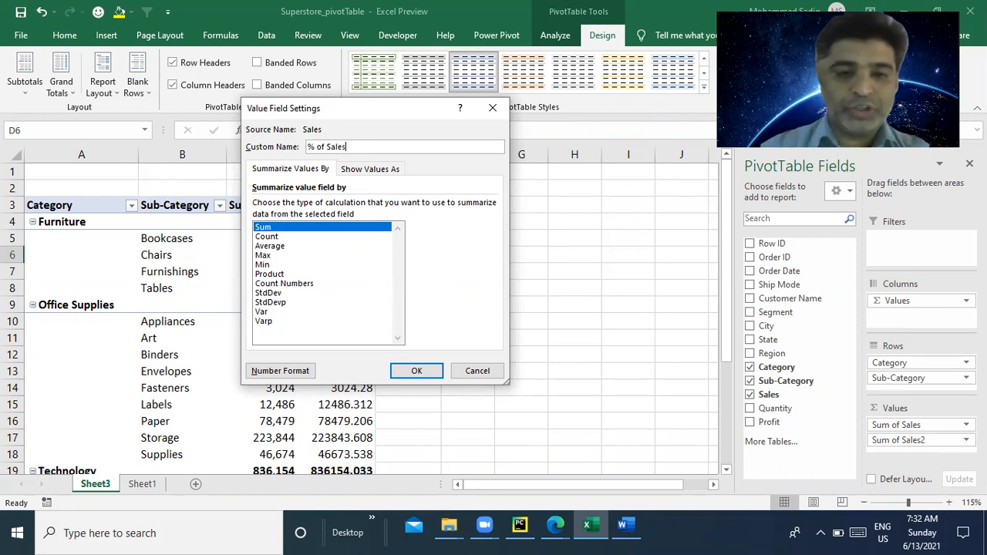
Step: Show the % of Sales values as % of Grand Total, apply the settings and look over the new column
{"action": "left_click", "coordinate": [367, 171]}
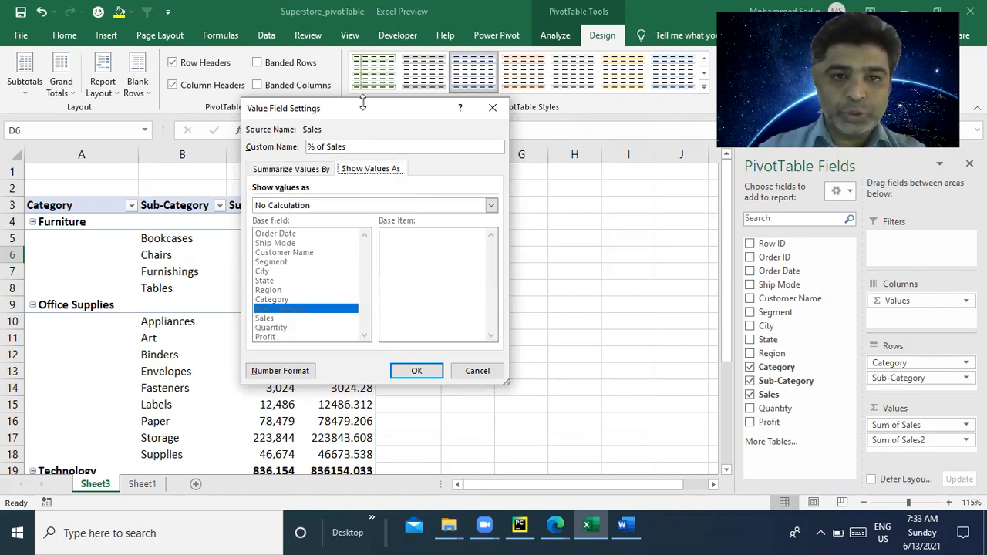
{"action": "left_click_drag", "start_coordinate": [363, 102], "coordinate": [376, 121]}
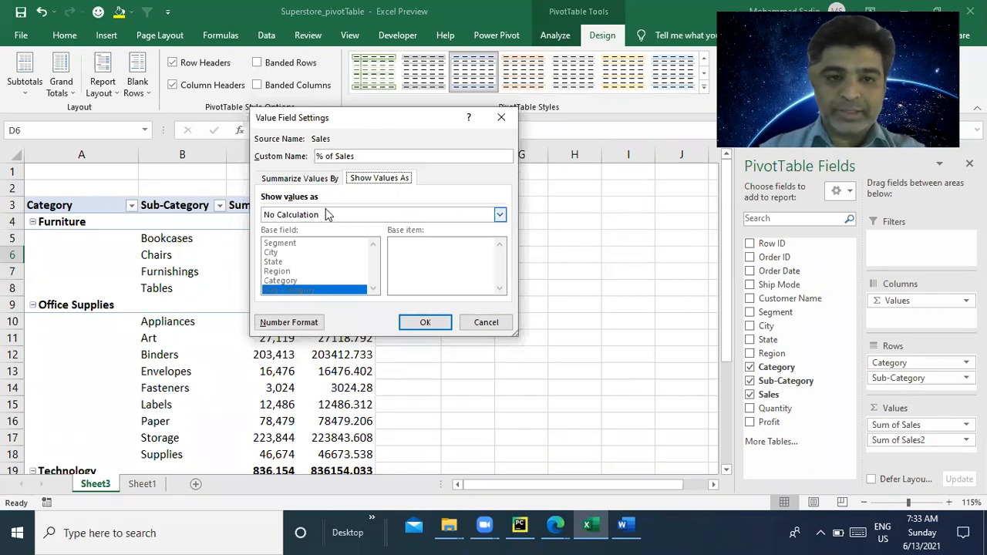
{"action": "left_click", "coordinate": [499, 216]}
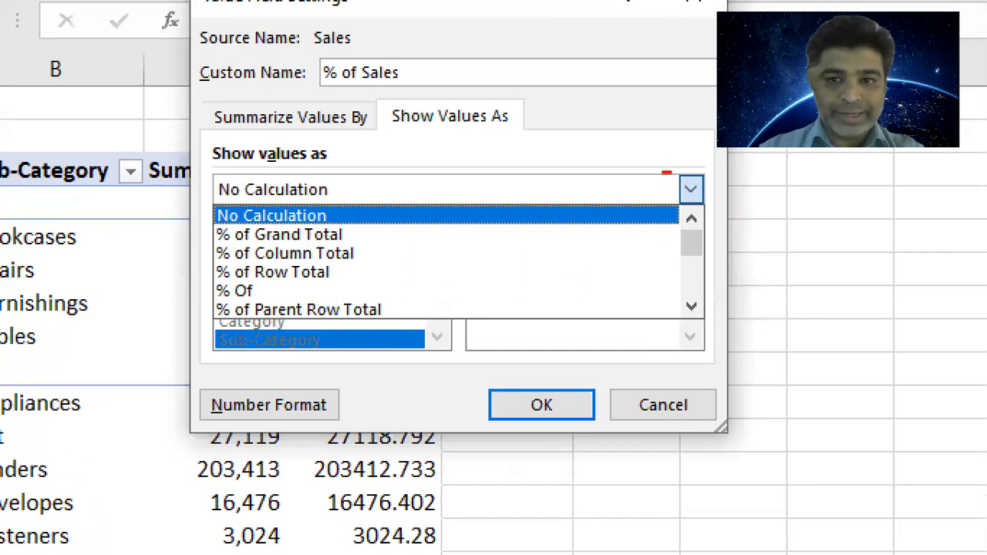
{"action": "left_click_drag", "start_coordinate": [664, 172], "coordinate": [721, 204]}
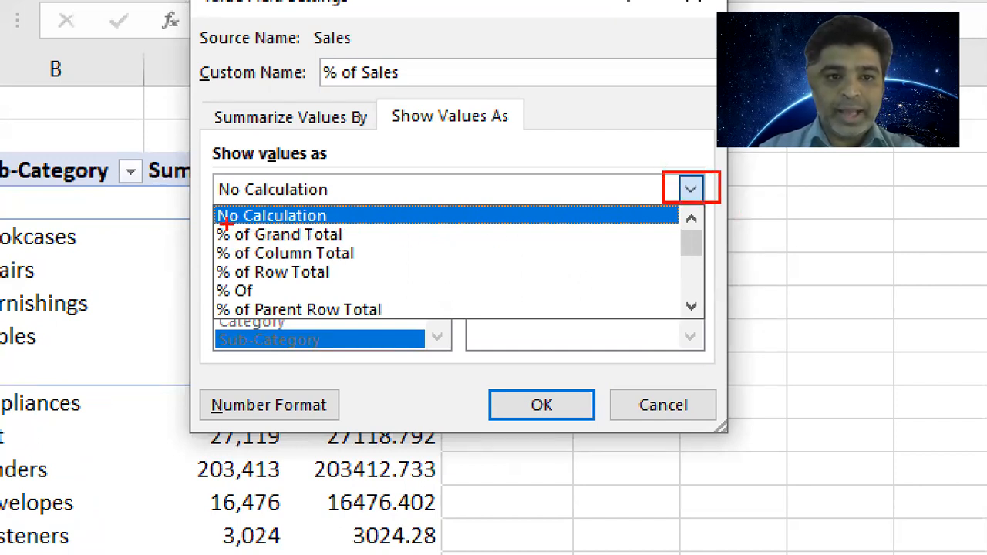
{"action": "left_click_drag", "start_coordinate": [199, 223], "coordinate": [373, 247]}
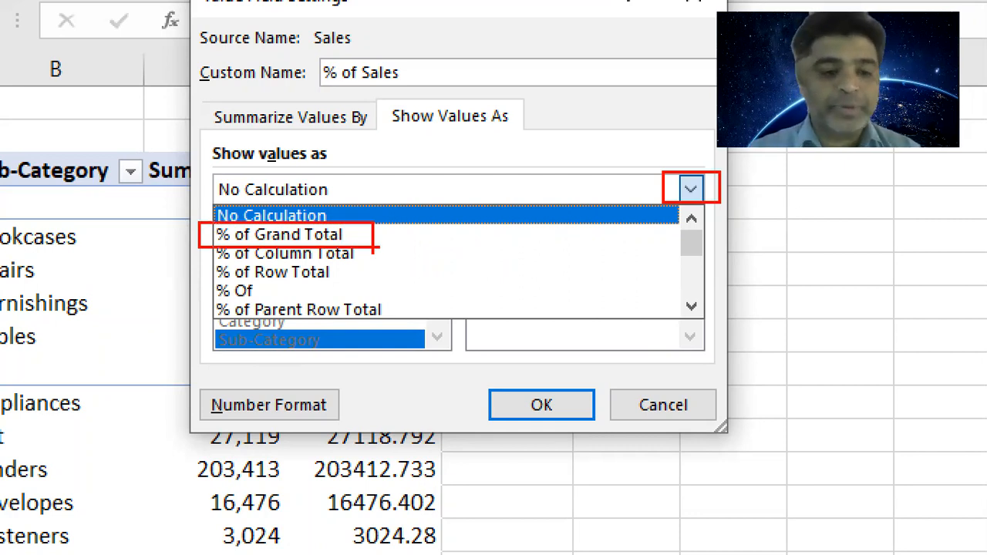
{"action": "key", "text": "Escape"}
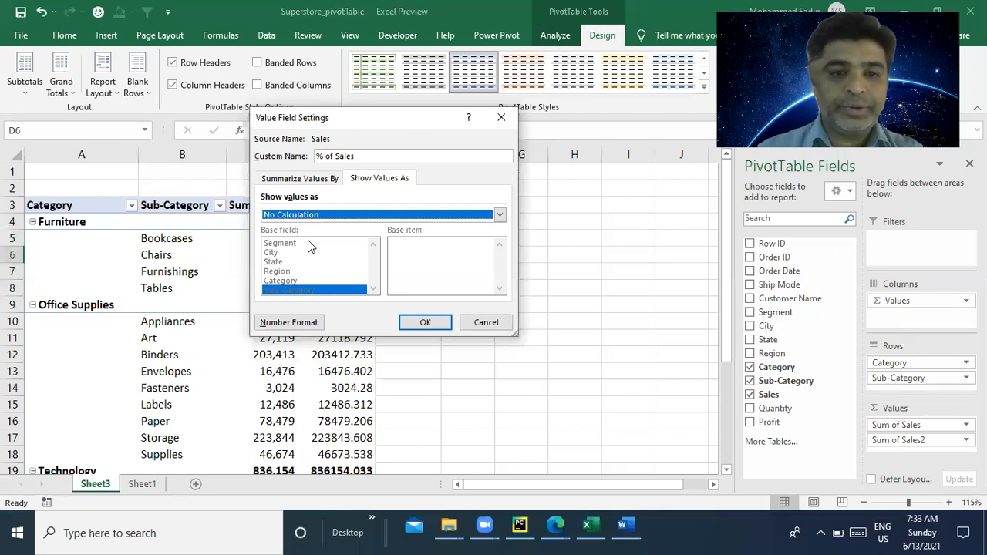
{"action": "left_click", "coordinate": [498, 219]}
{"action": "left_click", "coordinate": [379, 239]}
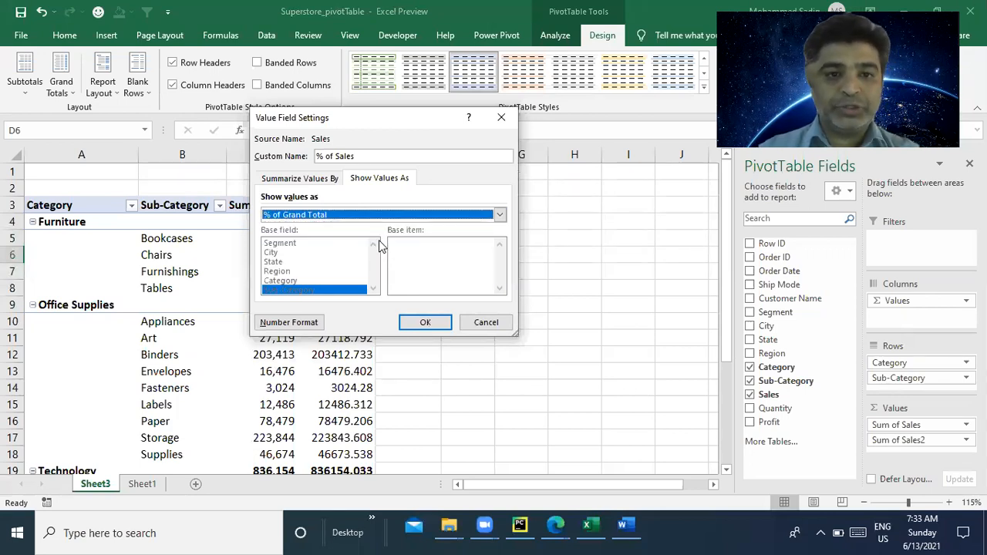
{"action": "left_click", "coordinate": [423, 323]}
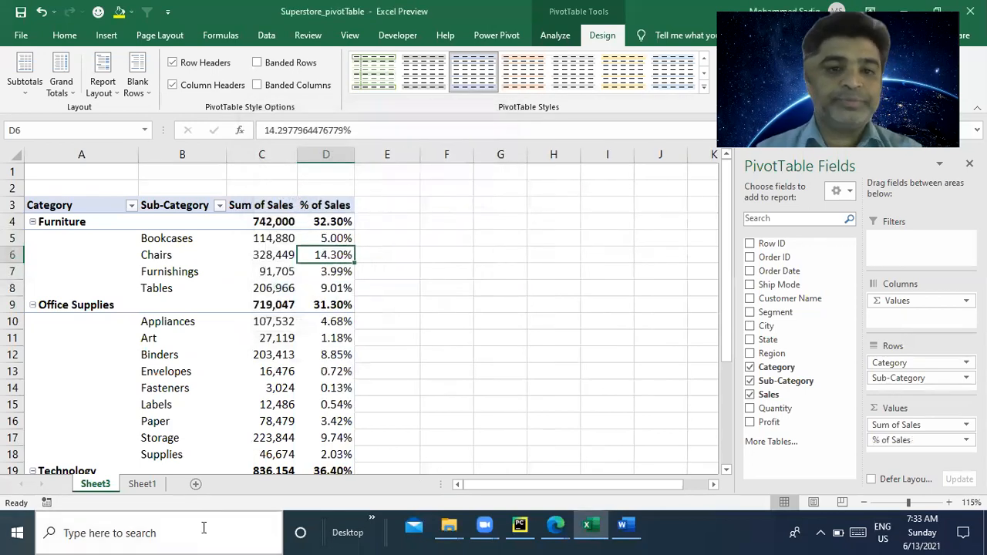
{"action": "scroll", "coordinate": [468, 287], "scroll_direction": "down", "scroll_amount": 1}
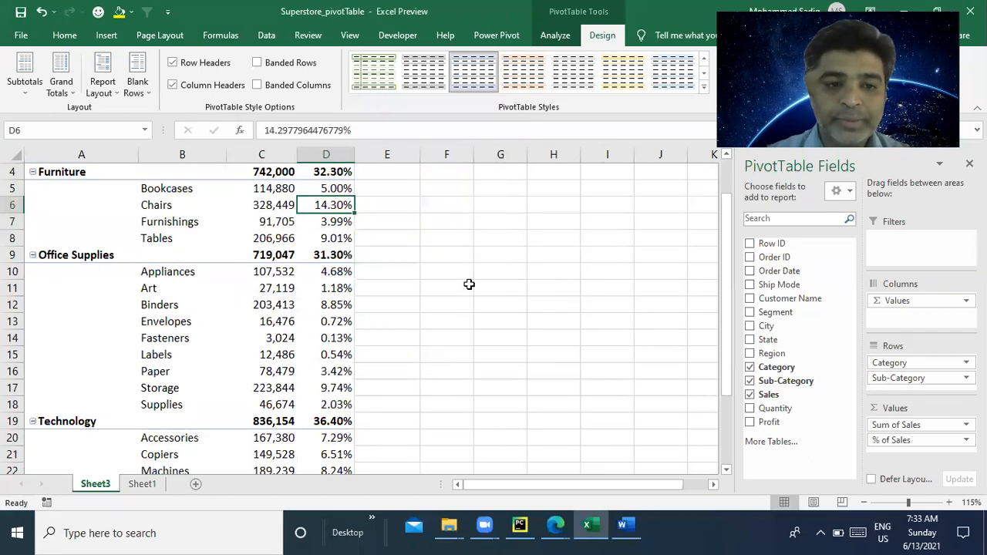
{"action": "scroll", "coordinate": [469, 285], "scroll_direction": "up", "scroll_amount": 1}
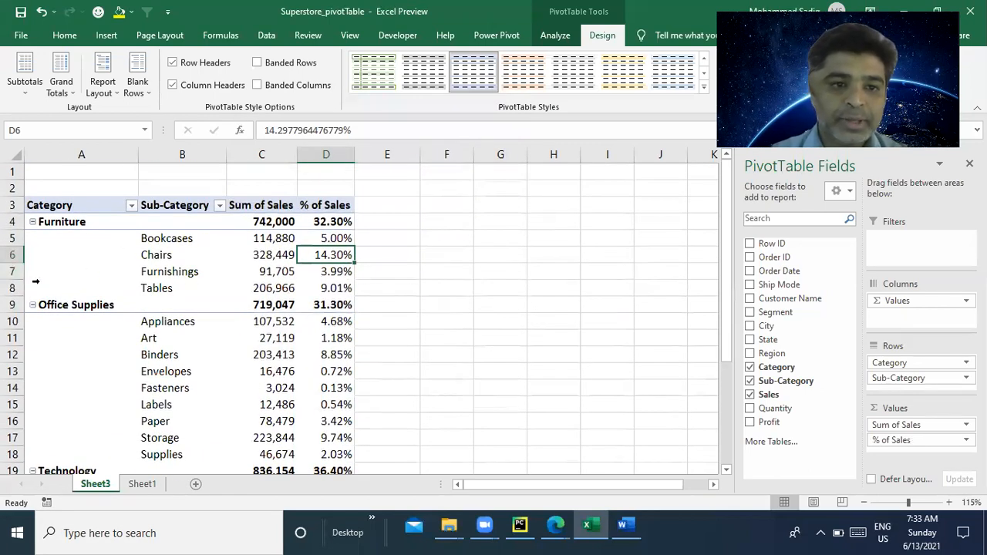
Step: Show all the PivotTable's subtotals at the bottom of each group
{"action": "left_click", "coordinate": [208, 247]}
{"action": "left_click", "coordinate": [28, 83]}
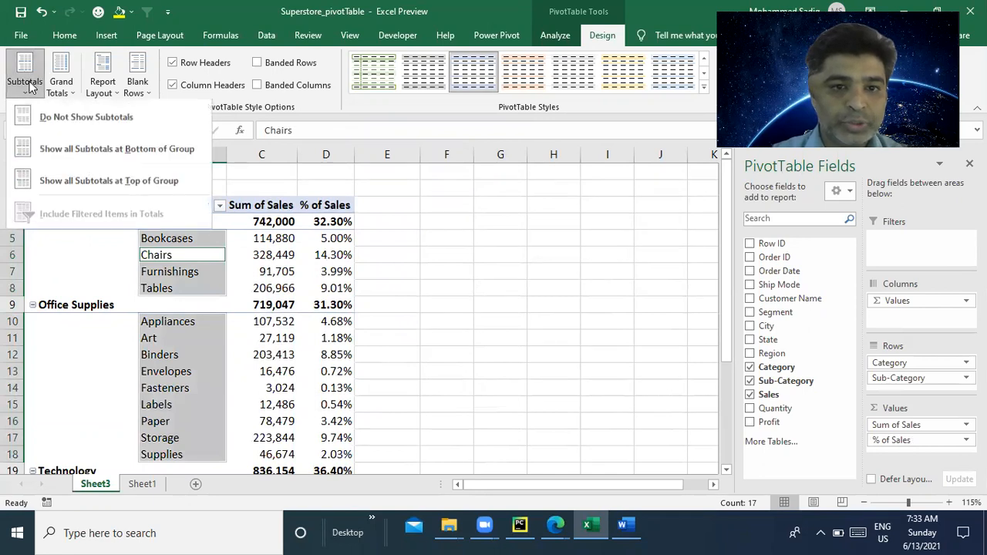
{"action": "left_click", "coordinate": [172, 150]}
{"action": "scroll", "coordinate": [324, 293], "scroll_direction": "down", "scroll_amount": 1}
{"action": "scroll", "coordinate": [243, 309], "scroll_direction": "up", "scroll_amount": 1}
Step: Examine the category totals' share of sales, selecting the Furniture, Office Supplies and Technology percentages in D9, D20 and D26
{"action": "left_click", "coordinate": [328, 306]}
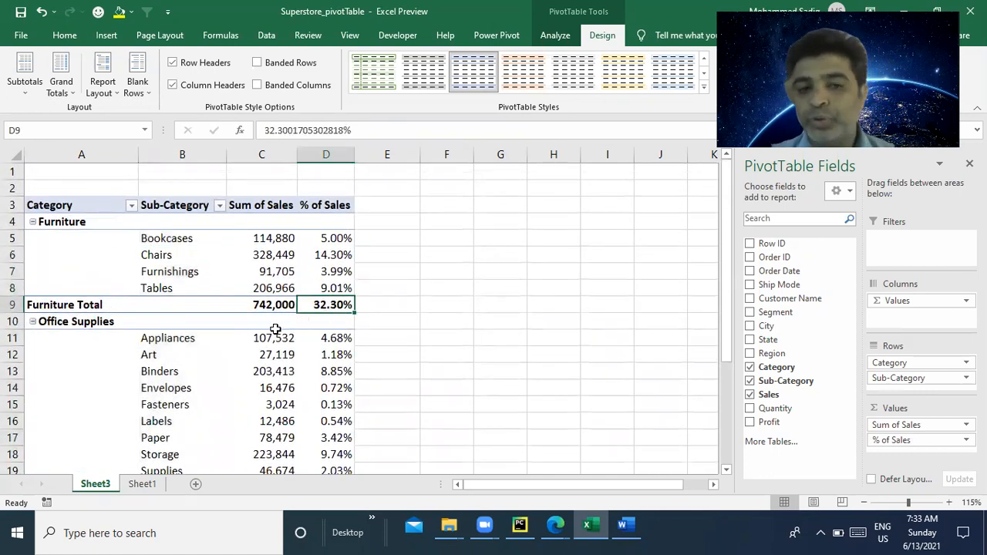
{"action": "mouse_move", "coordinate": [343, 299]}
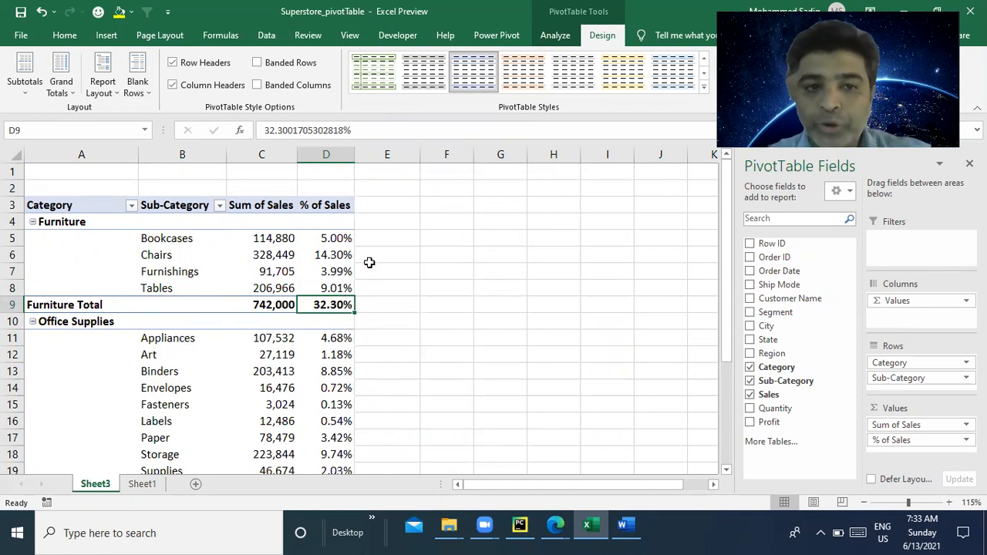
{"action": "scroll", "coordinate": [300, 263], "scroll_direction": "down", "scroll_amount": 2}
{"action": "left_click", "coordinate": [333, 393]}
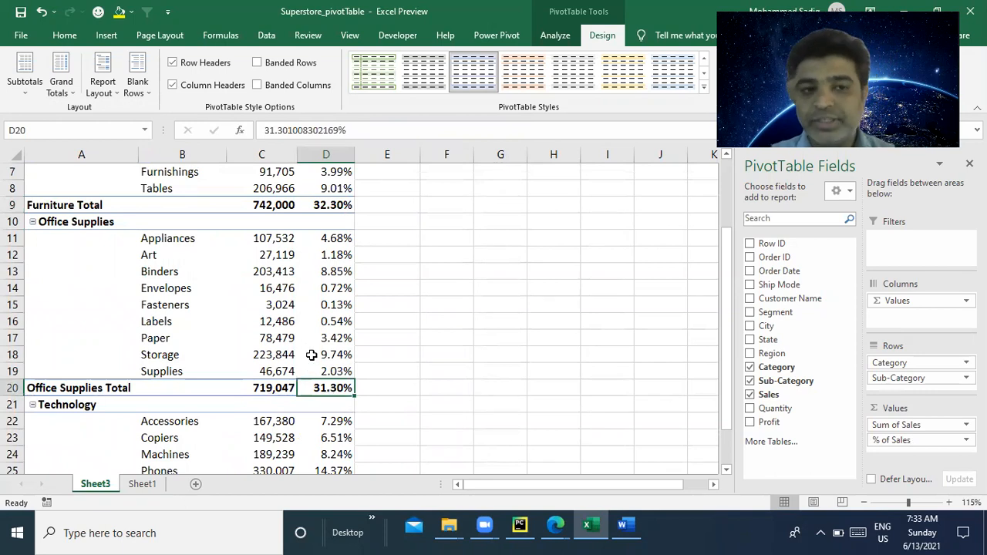
{"action": "left_click_drag", "start_coordinate": [81, 388], "coordinate": [227, 398]}
{"action": "scroll", "coordinate": [247, 378], "scroll_direction": "down", "scroll_amount": 2}
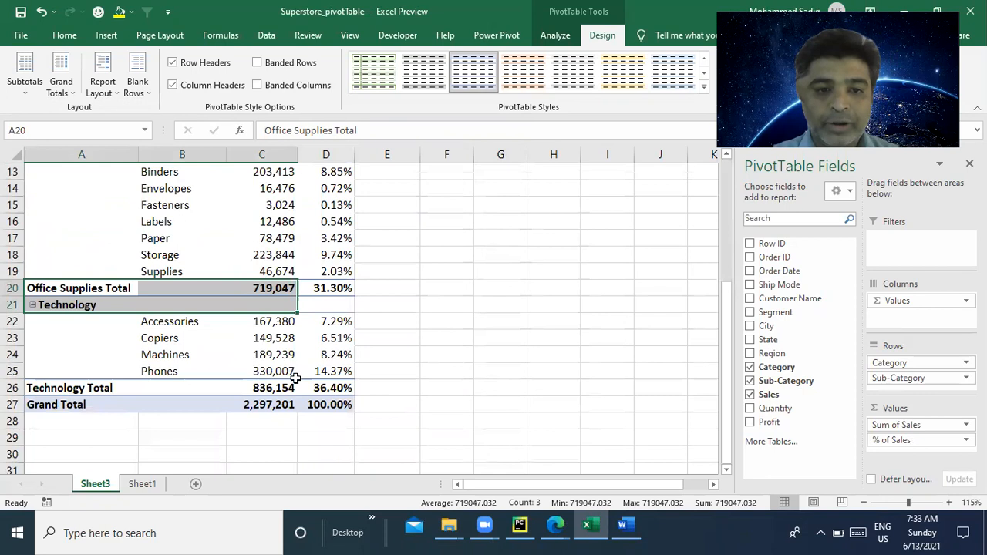
{"action": "left_click", "coordinate": [321, 388]}
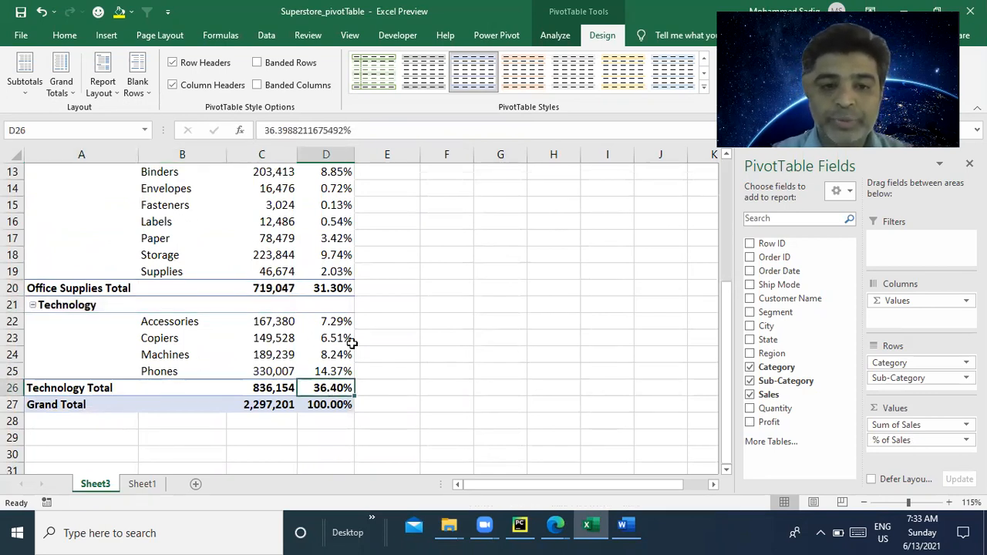
Step: Examine the grand total's sales and percentage in row 27 alongside the Furniture total's and Bookcases' percentages in D9 and D5
{"action": "left_click", "coordinate": [324, 400]}
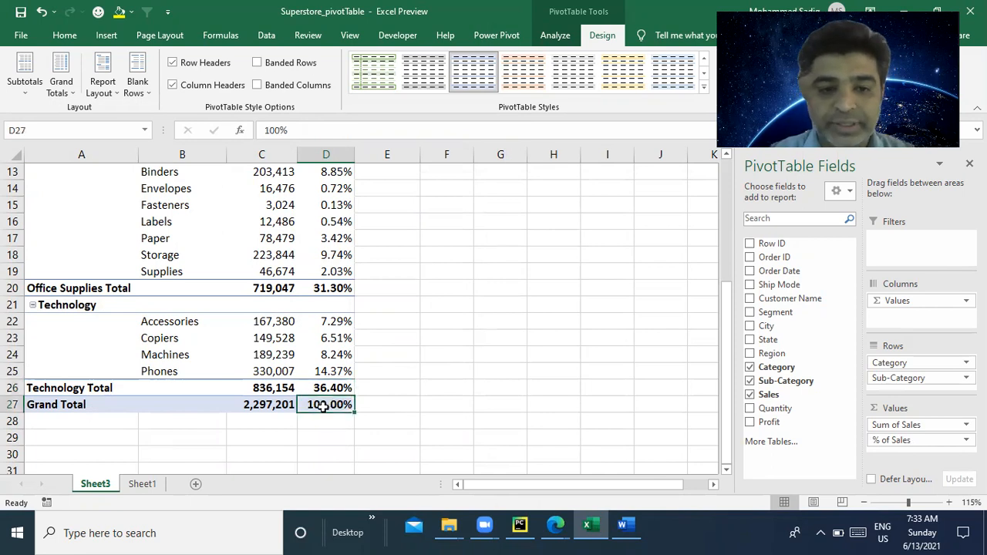
{"action": "scroll", "coordinate": [342, 342], "scroll_direction": "up", "scroll_amount": 3}
{"action": "left_click", "coordinate": [328, 254]}
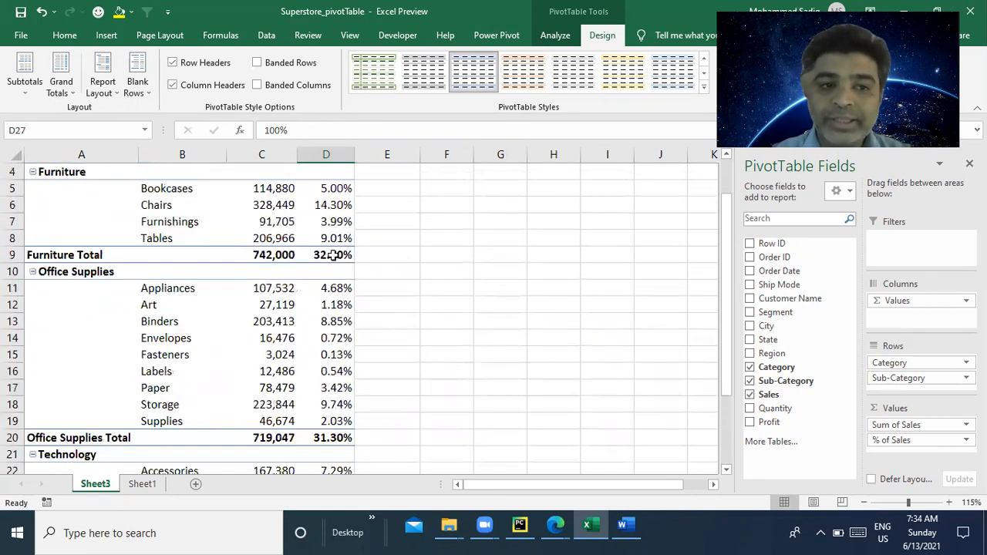
{"action": "scroll", "coordinate": [330, 253], "scroll_direction": "up", "scroll_amount": 1}
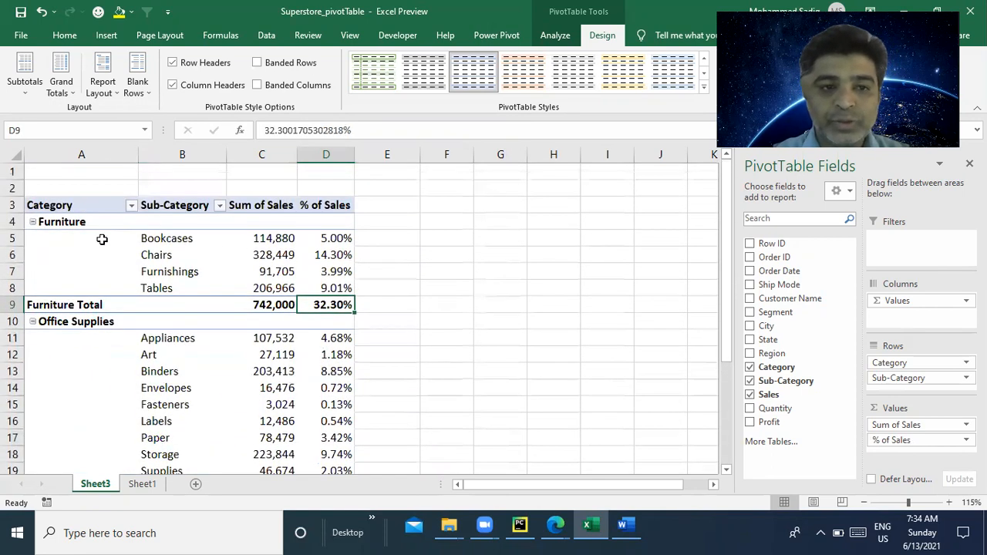
{"action": "left_click", "coordinate": [189, 237]}
{"action": "scroll", "coordinate": [293, 320], "scroll_direction": "down", "scroll_amount": 4}
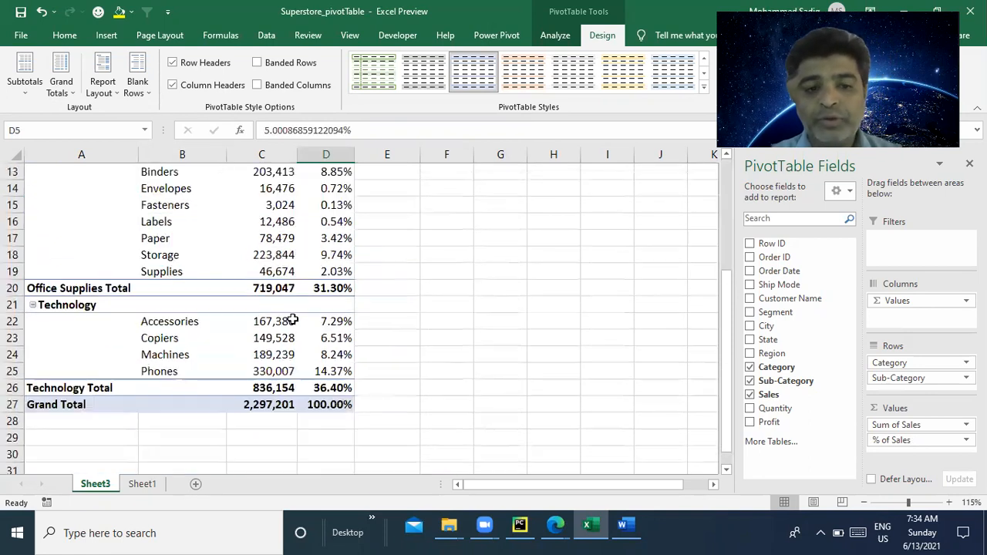
{"action": "left_click", "coordinate": [253, 406]}
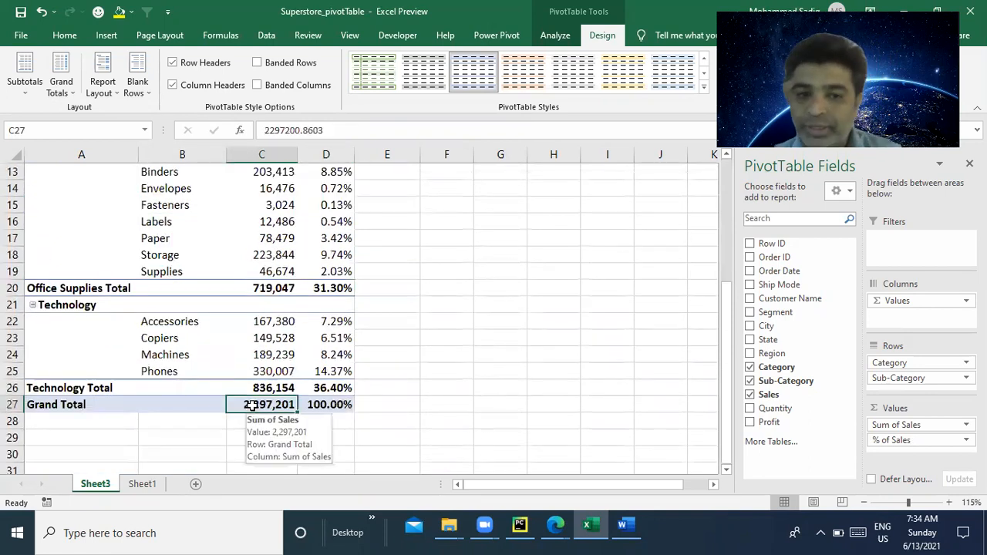
Step: Examine each Furniture sub-category's sales and percentage, selecting the Bookcases, Chairs, Furnishings and Tables values in rows 5 to 8
{"action": "scroll", "coordinate": [252, 406], "scroll_direction": "up", "scroll_amount": 4}
{"action": "left_click", "coordinate": [279, 238]}
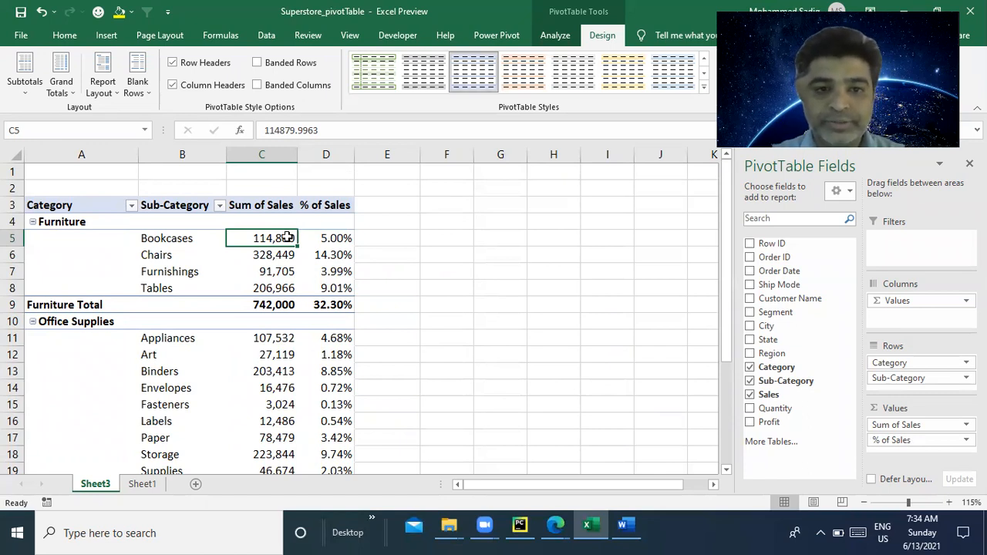
{"action": "left_click", "coordinate": [335, 239]}
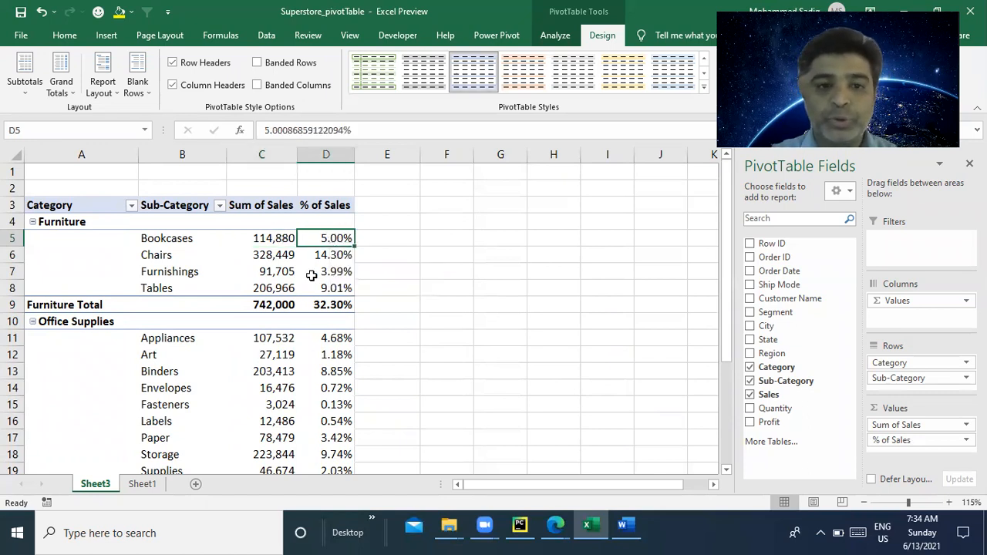
{"action": "left_click", "coordinate": [279, 255]}
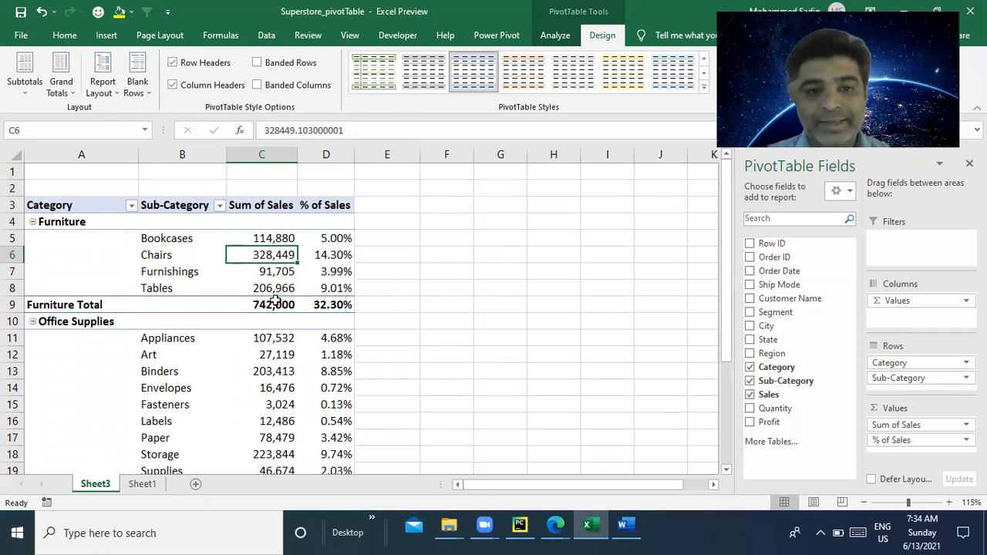
{"action": "left_click", "coordinate": [339, 256]}
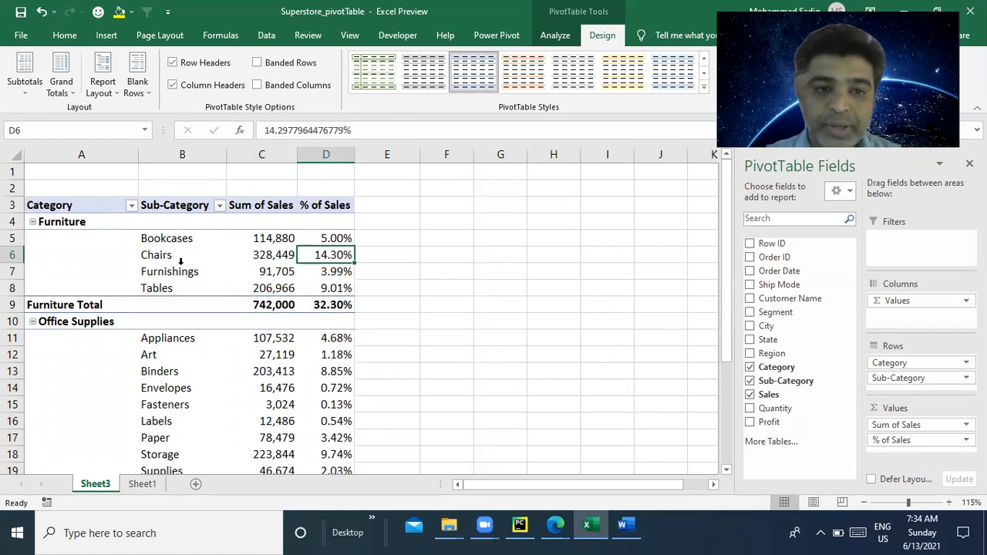
{"action": "left_click_drag", "start_coordinate": [277, 279], "coordinate": [366, 278]}
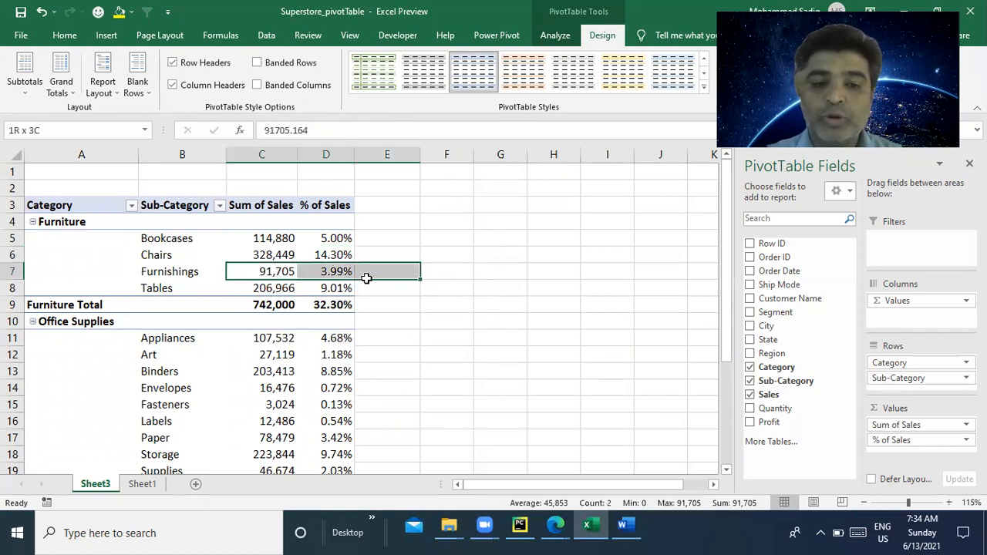
{"action": "left_click", "coordinate": [275, 286]}
{"action": "left_click_drag", "start_coordinate": [276, 285], "coordinate": [366, 286]}
{"action": "scroll", "coordinate": [297, 351], "scroll_direction": "down", "scroll_amount": 1}
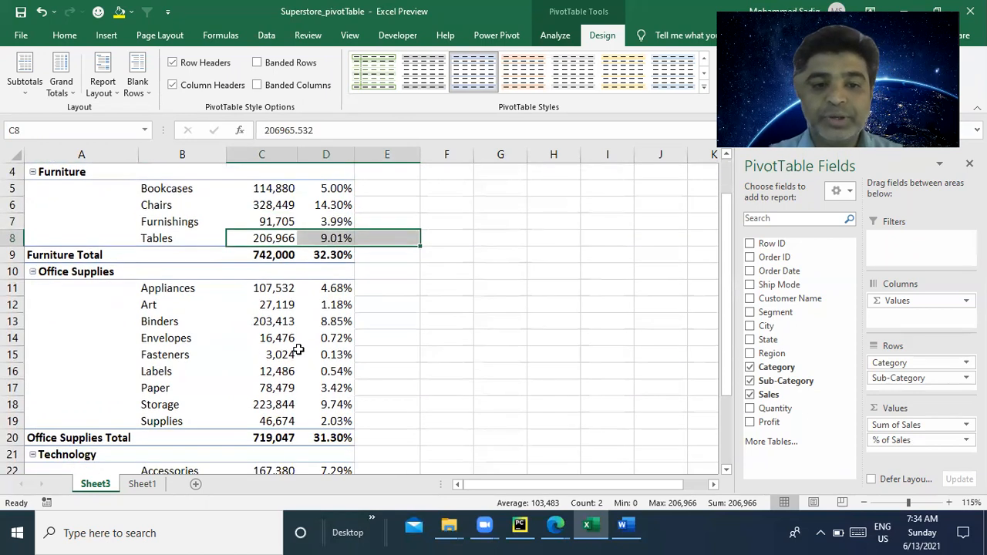
Step: Compare the sales and percentages of Phones and Chairs, selecting their values in rows 25 and 6
{"action": "scroll", "coordinate": [279, 379], "scroll_direction": "down", "scroll_amount": 2}
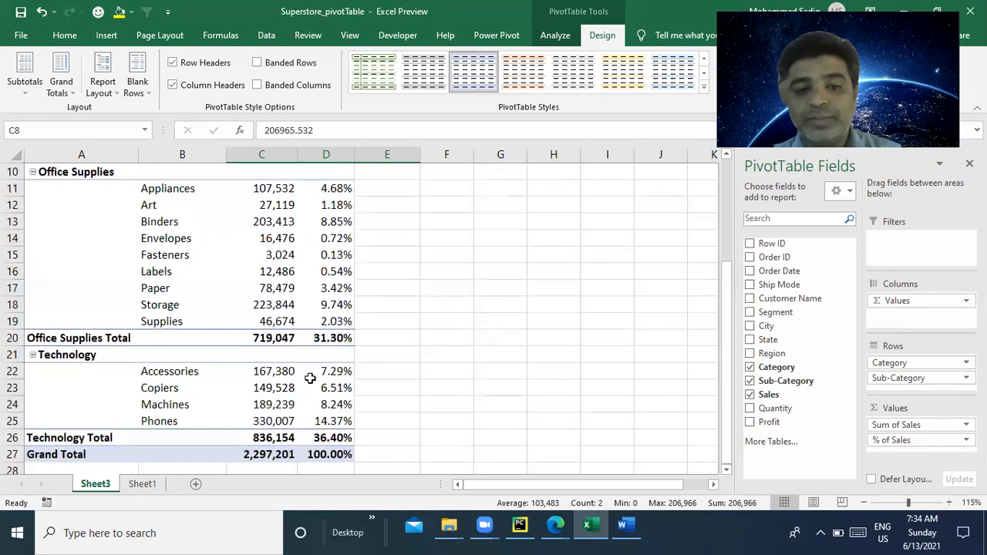
{"action": "left_click_drag", "start_coordinate": [333, 422], "coordinate": [158, 422]}
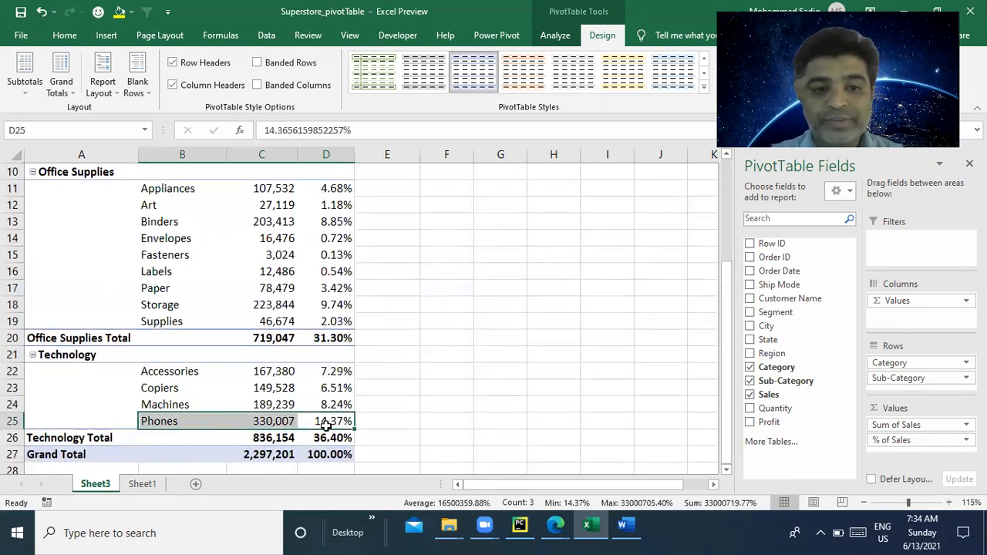
{"action": "left_click", "coordinate": [277, 422]}
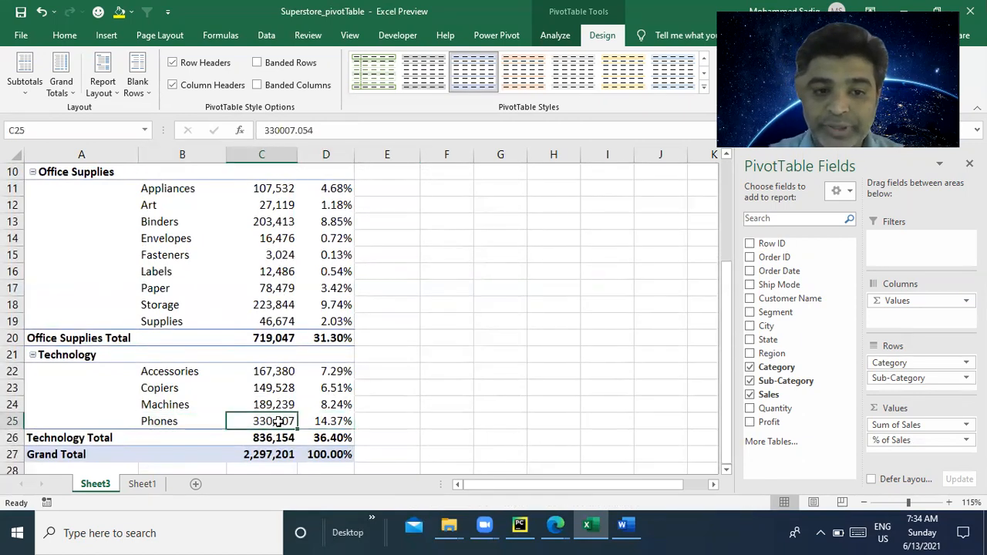
{"action": "left_click", "coordinate": [331, 422]}
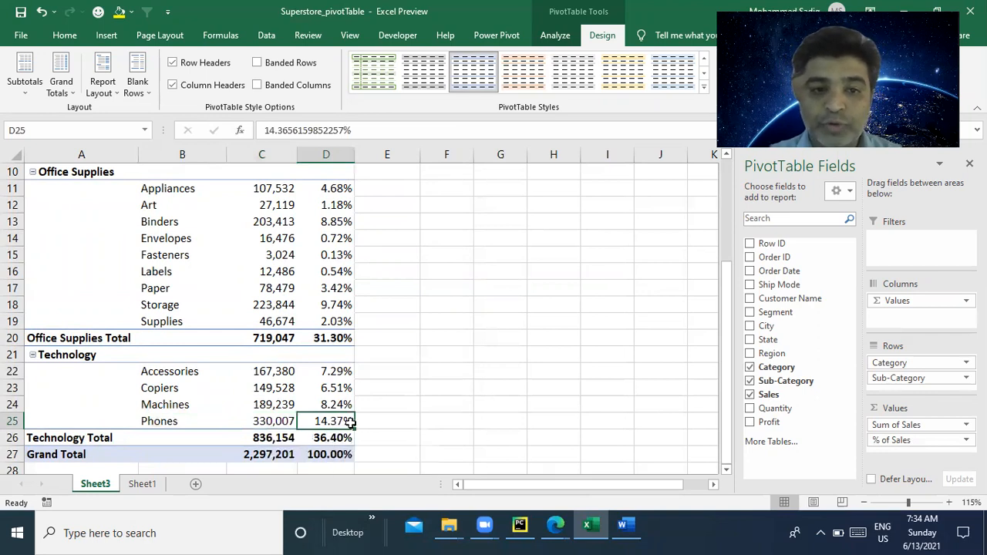
{"action": "scroll", "coordinate": [340, 285], "scroll_direction": "up", "scroll_amount": 1}
{"action": "scroll", "coordinate": [340, 286], "scroll_direction": "up", "scroll_amount": 2}
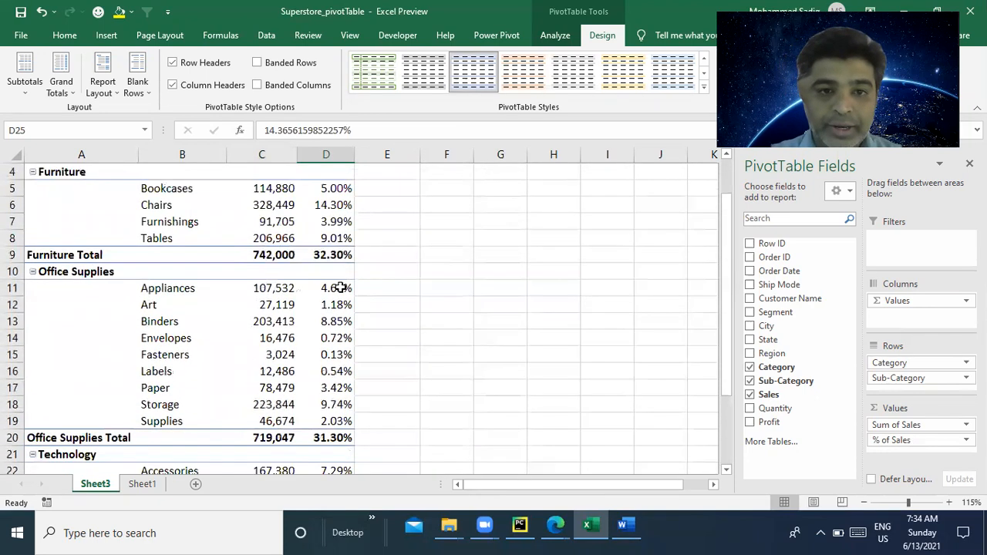
{"action": "left_click", "coordinate": [293, 202]}
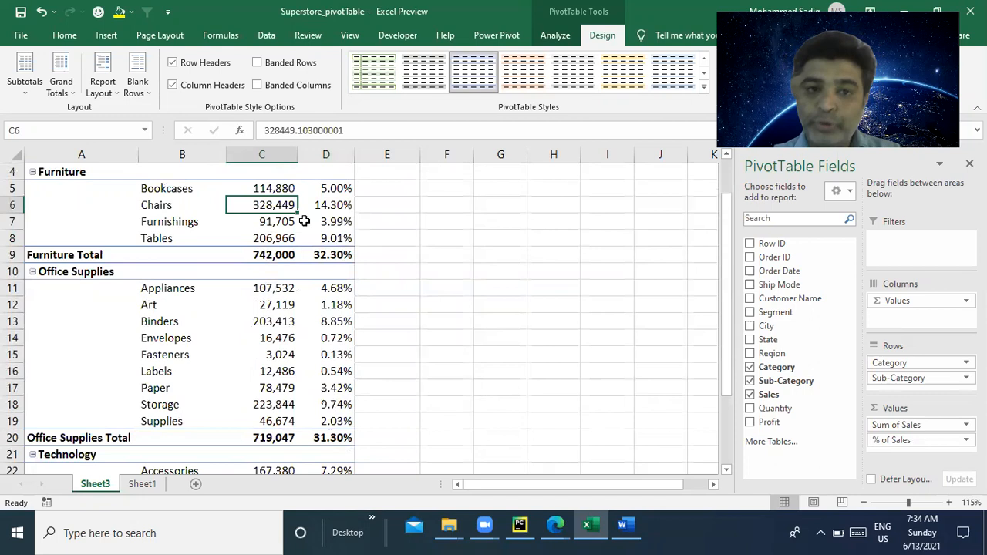
{"action": "left_click", "coordinate": [336, 207]}
{"action": "scroll", "coordinate": [336, 226], "scroll_direction": "down", "scroll_amount": 1}
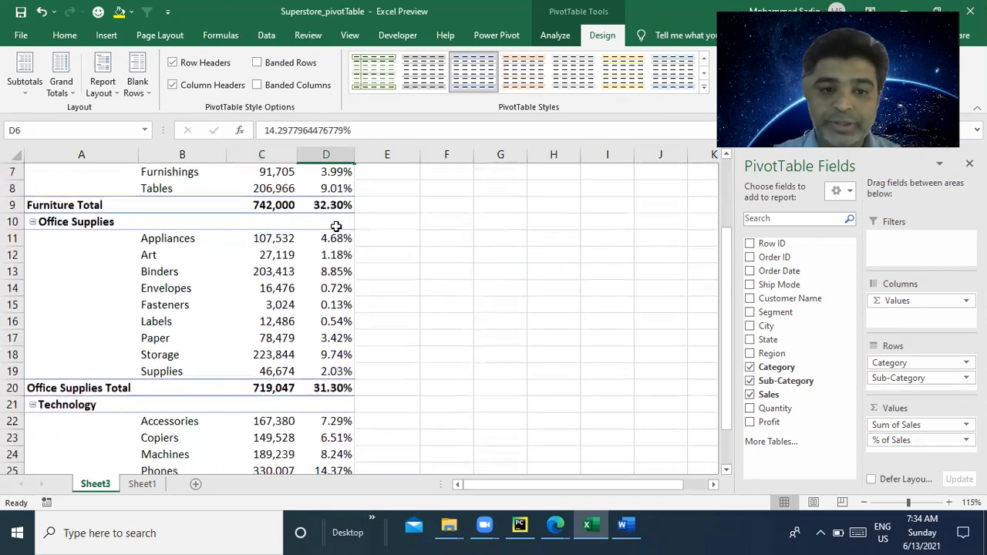
{"action": "scroll", "coordinate": [336, 226], "scroll_direction": "down", "scroll_amount": 1}
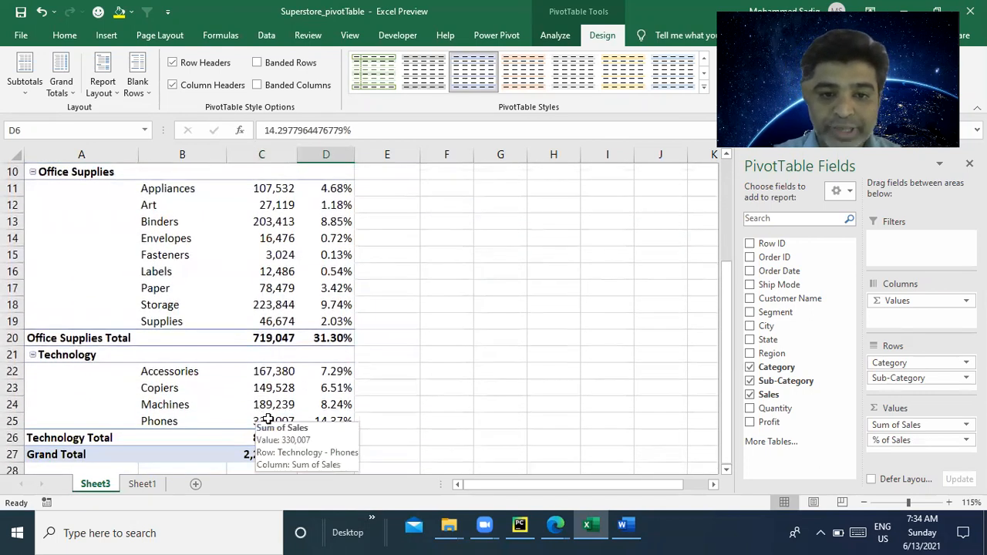
{"action": "left_click_drag", "start_coordinate": [261, 415], "coordinate": [324, 421]}
{"action": "scroll", "coordinate": [304, 252], "scroll_direction": "up", "scroll_amount": 3}
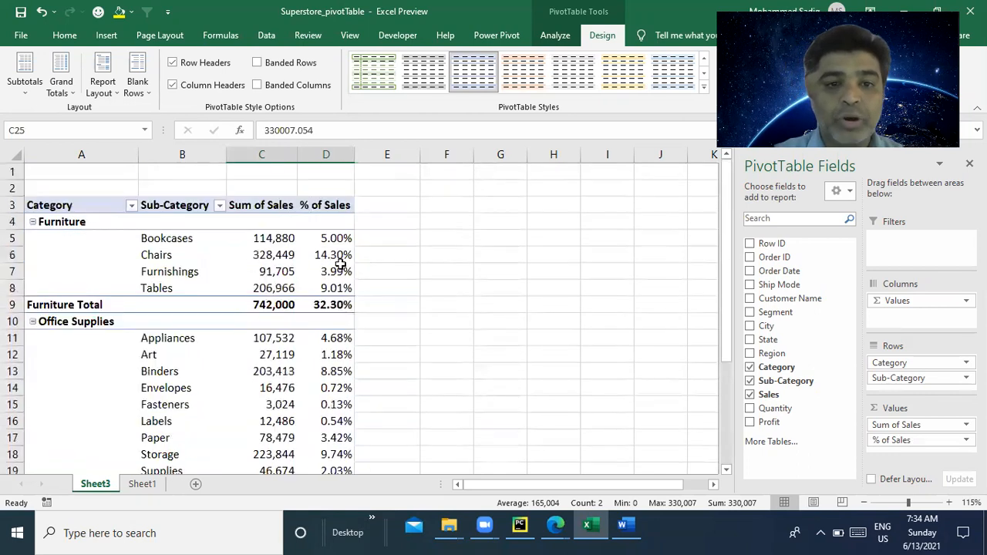
{"action": "left_click", "coordinate": [337, 259]}
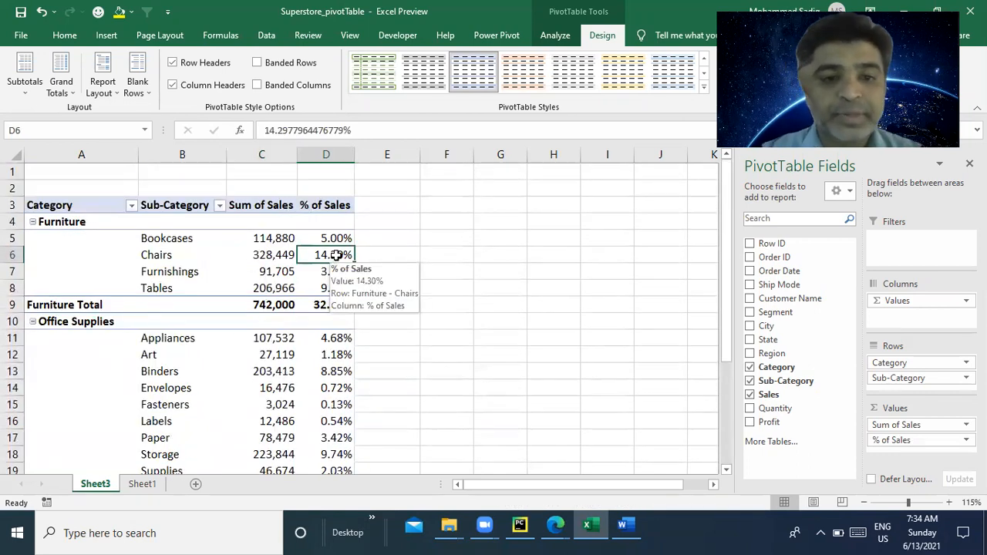
{"action": "scroll", "coordinate": [409, 243], "scroll_direction": "down", "scroll_amount": 3}
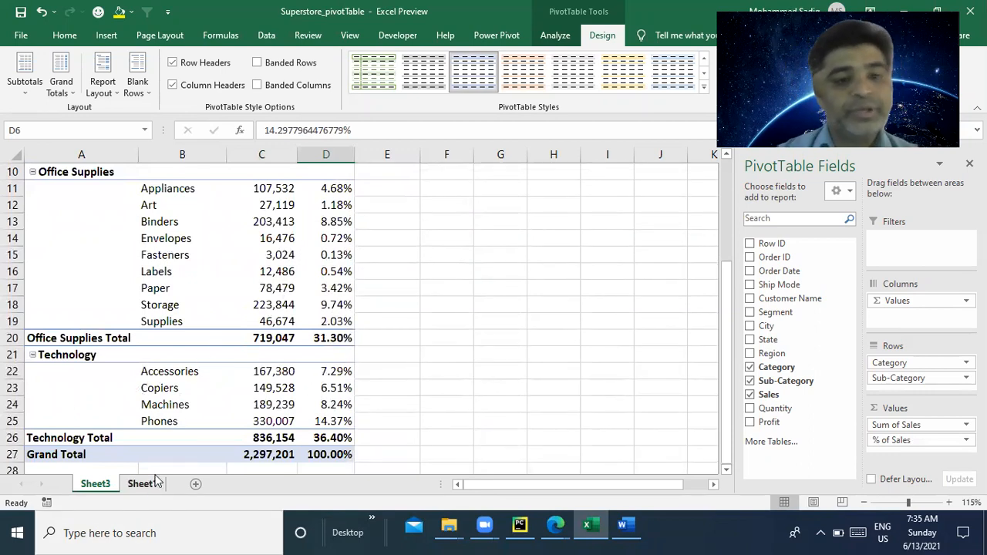
Step: Remove the Category field from the PivotTable rows and look over the remaining sub-category list
{"action": "left_click_drag", "start_coordinate": [902, 363], "coordinate": [634, 357]}
{"action": "scroll", "coordinate": [211, 340], "scroll_direction": "up", "scroll_amount": 3}
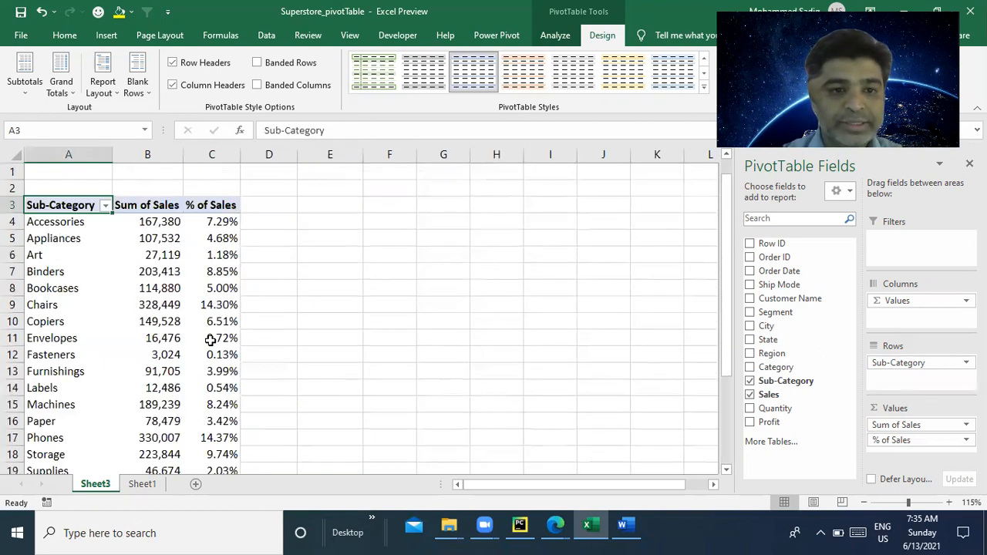
{"action": "left_click", "coordinate": [172, 221]}
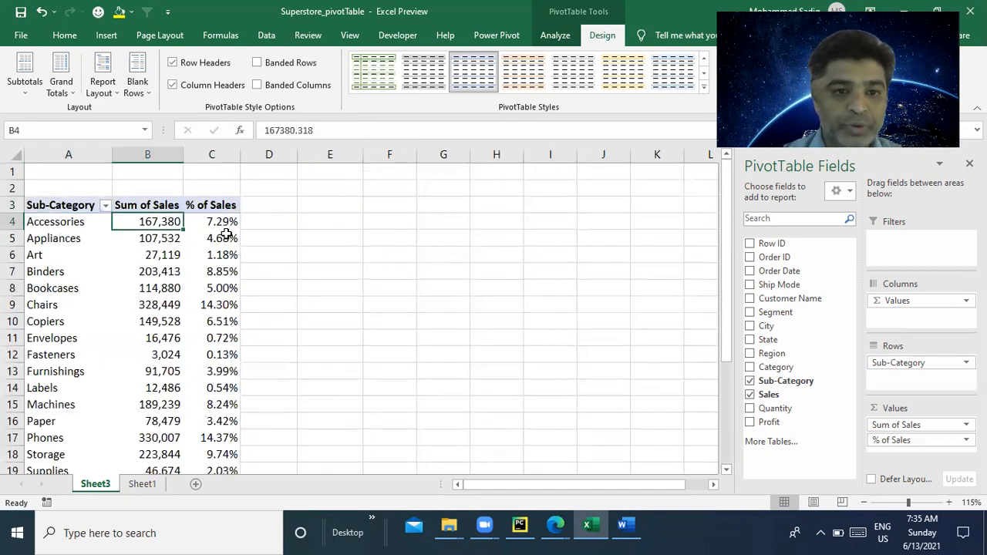
{"action": "scroll", "coordinate": [211, 262], "scroll_direction": "down", "scroll_amount": 2}
{"action": "scroll", "coordinate": [202, 286], "scroll_direction": "up", "scroll_amount": 2}
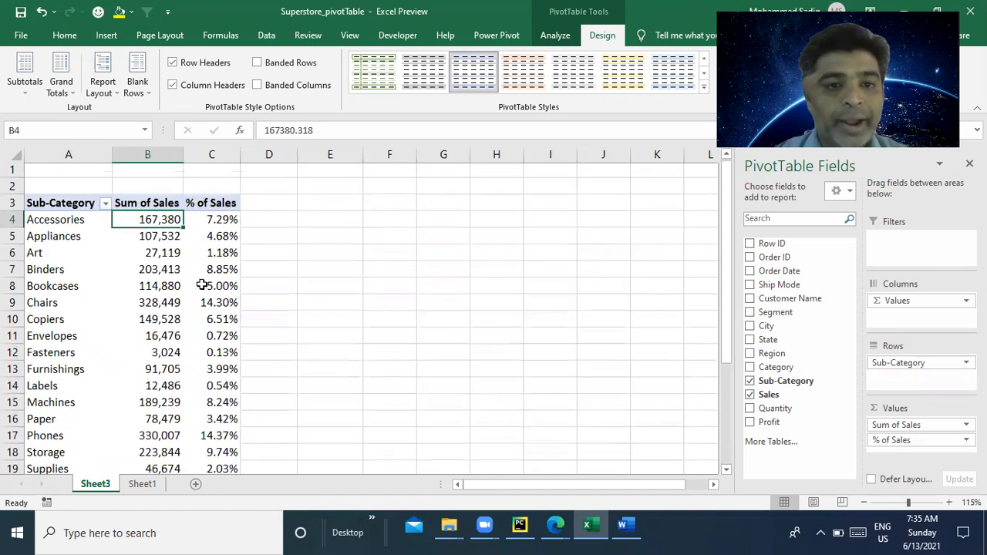
{"action": "scroll", "coordinate": [231, 308], "scroll_direction": "down", "scroll_amount": 1}
{"action": "scroll", "coordinate": [223, 360], "scroll_direction": "up", "scroll_amount": 1}
Step: Apply blue solid fill data bars to the sub-categories' % of Sales values in C4:C20, excluding the Grand Total
{"action": "left_click_drag", "start_coordinate": [221, 222], "coordinate": [216, 436]}
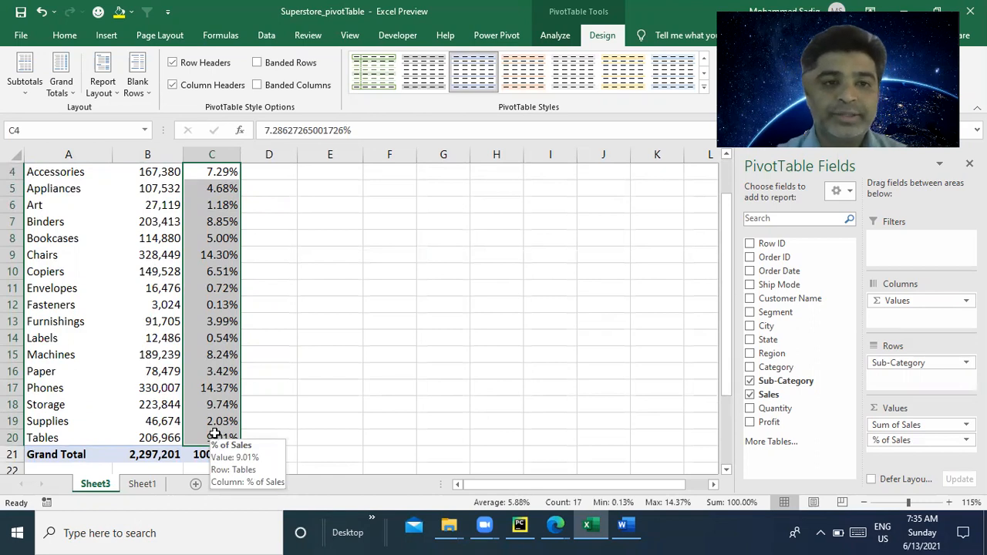
{"action": "left_click", "coordinate": [64, 37]}
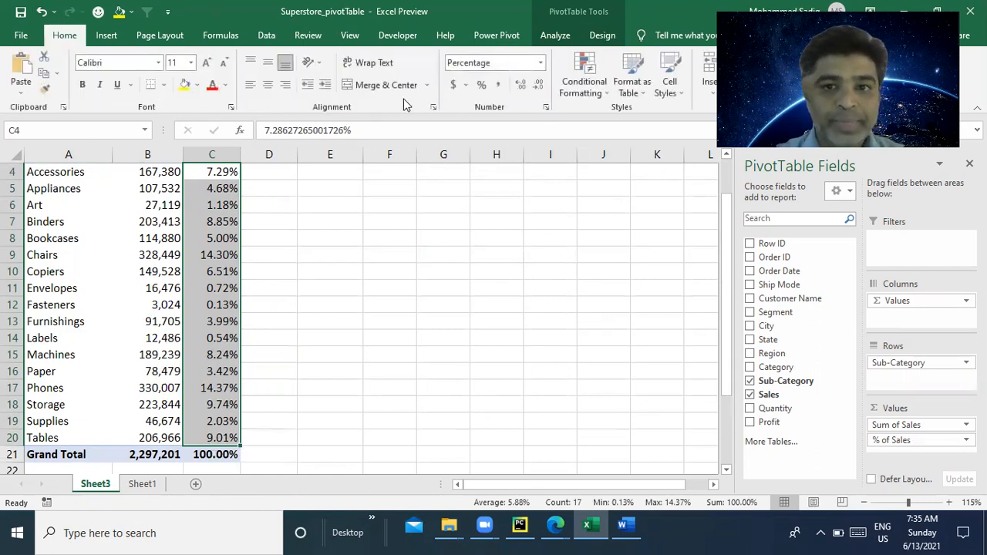
{"action": "left_click", "coordinate": [584, 81]}
{"action": "mouse_move", "coordinate": [624, 190]}
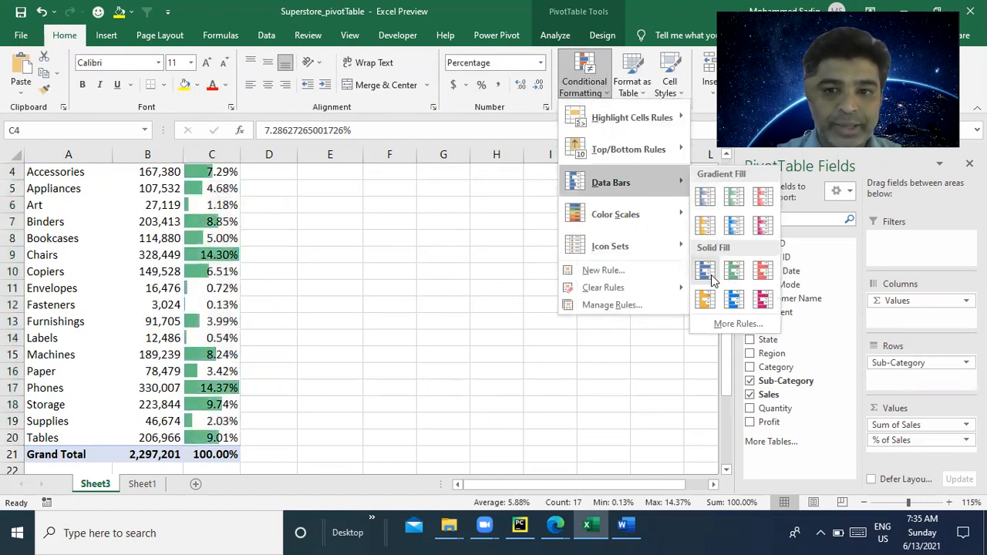
{"action": "left_click", "coordinate": [711, 279]}
{"action": "left_click", "coordinate": [401, 386]}
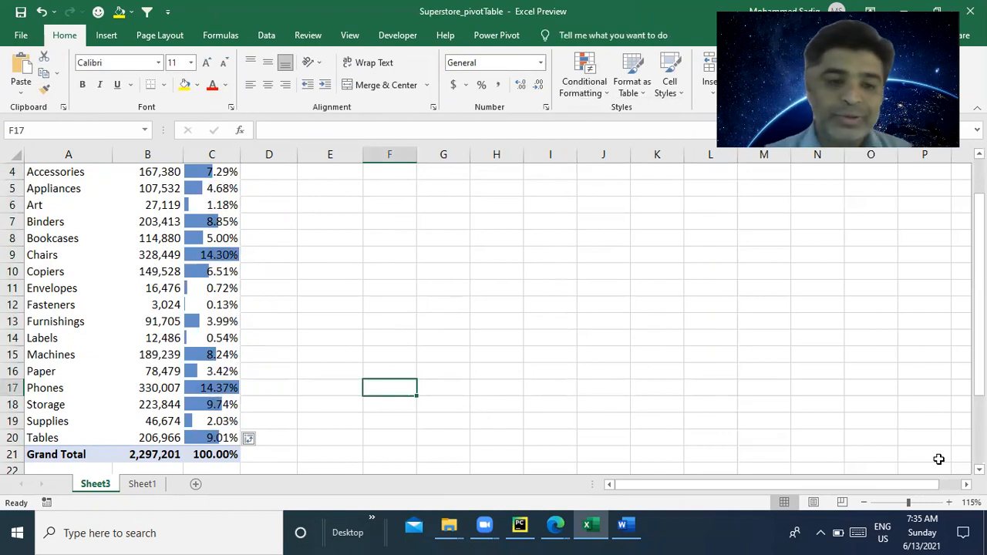
Step: Examine the sub-categories with long data bars, selecting the Phones, Chairs, Machines, Binders and Tables rows
{"action": "scroll", "coordinate": [267, 281], "scroll_direction": "up", "scroll_amount": 1}
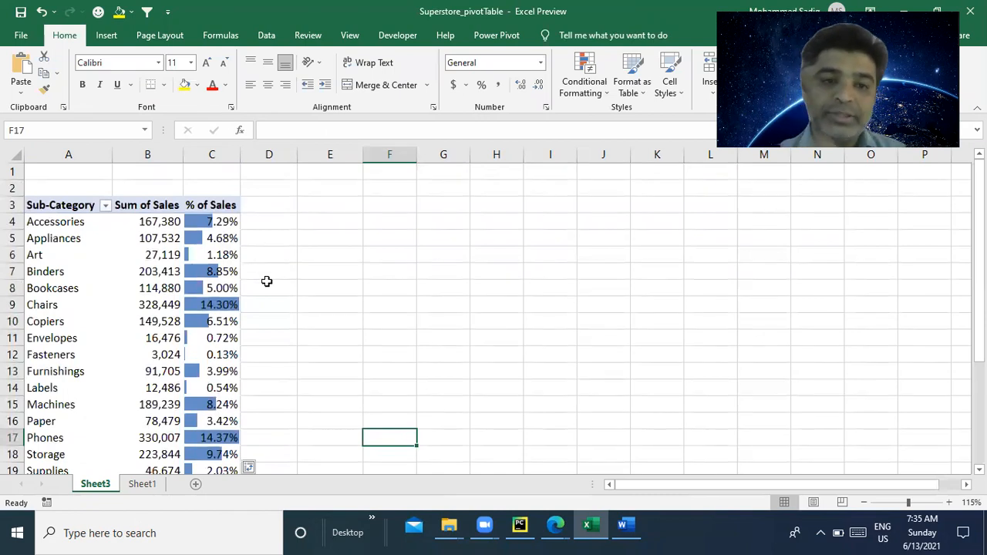
{"action": "scroll", "coordinate": [300, 280], "scroll_direction": "down", "scroll_amount": 1}
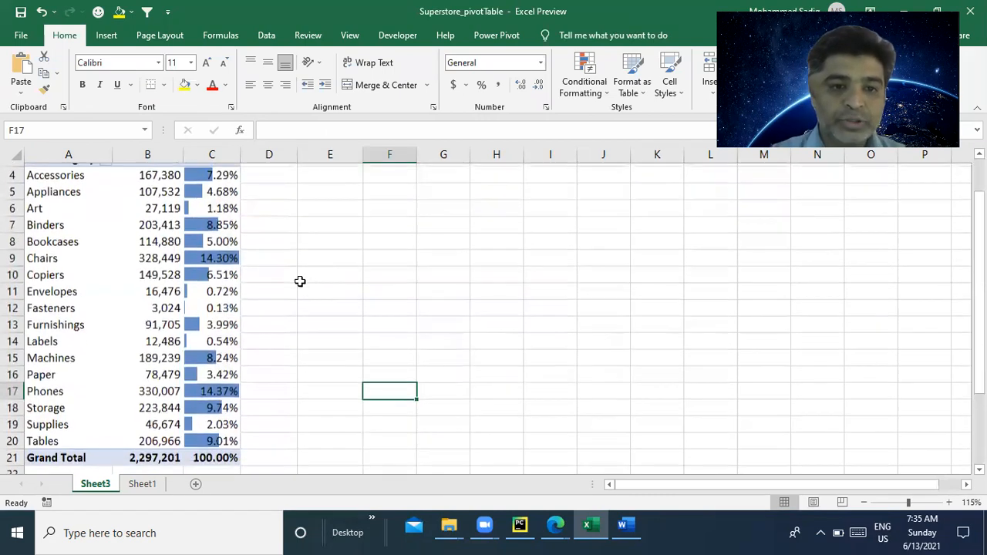
{"action": "left_click_drag", "start_coordinate": [209, 389], "coordinate": [82, 393]}
{"action": "left_click_drag", "start_coordinate": [206, 256], "coordinate": [77, 258]}
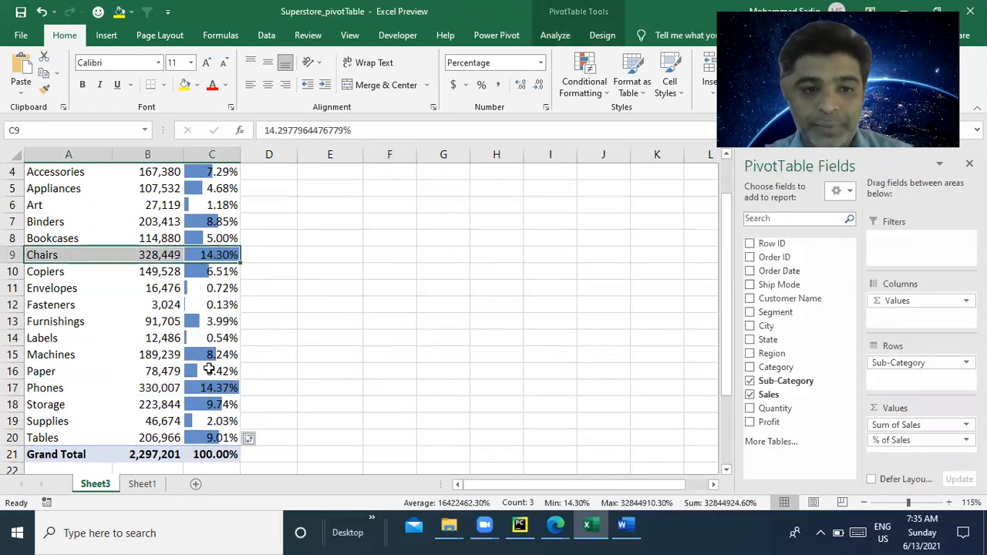
{"action": "left_click_drag", "start_coordinate": [209, 355], "coordinate": [56, 347]}
{"action": "left_click_drag", "start_coordinate": [225, 222], "coordinate": [50, 222]}
{"action": "left_click_drag", "start_coordinate": [220, 437], "coordinate": [50, 437]}
Step: Examine the sub-categories with the shortest data bars, selecting the Labels, Fasteners and Envelopes values
{"action": "scroll", "coordinate": [219, 348], "scroll_direction": "down", "scroll_amount": 1}
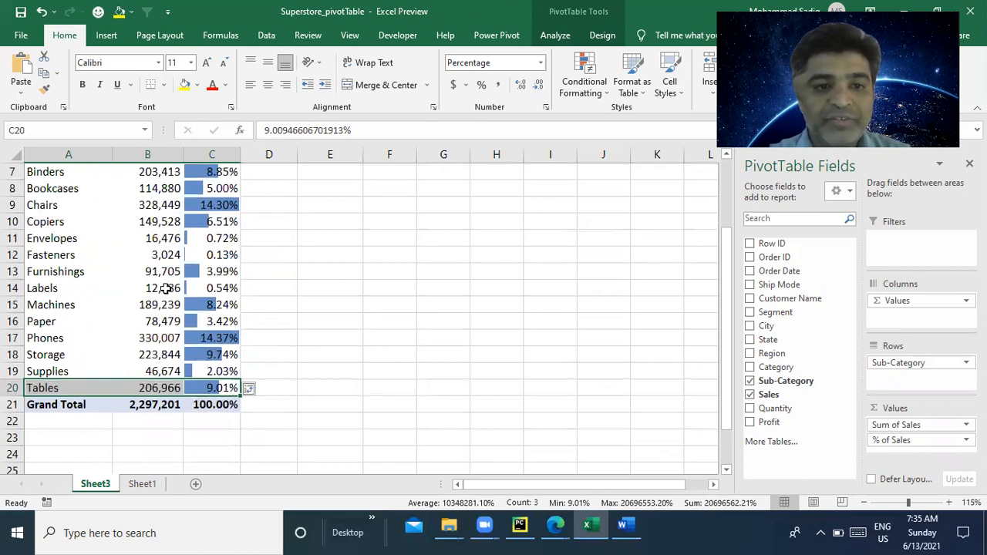
{"action": "left_click", "coordinate": [205, 287]}
{"action": "left_click_drag", "start_coordinate": [112, 287], "coordinate": [69, 287]}
{"action": "left_click_drag", "start_coordinate": [192, 255], "coordinate": [94, 259]}
{"action": "left_click", "coordinate": [222, 255]}
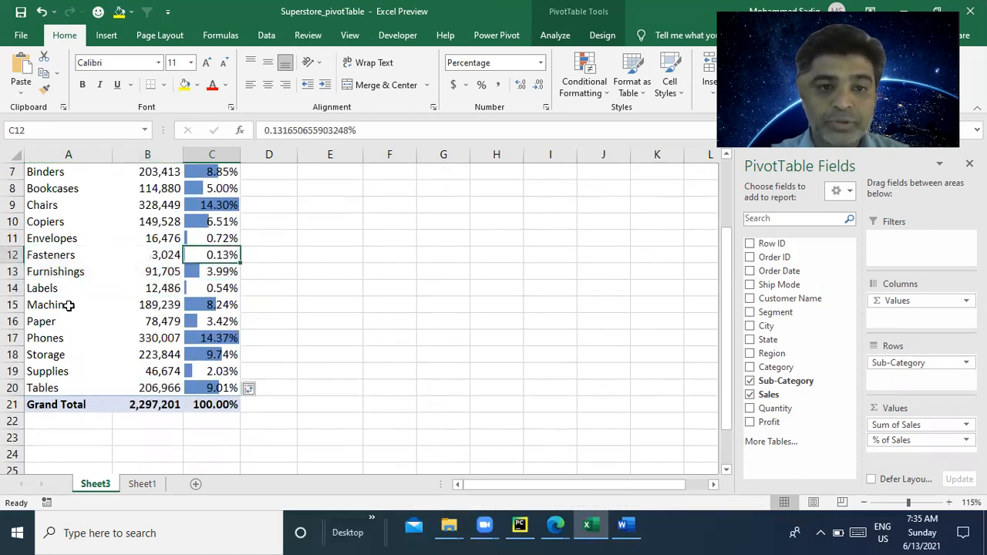
{"action": "left_click_drag", "start_coordinate": [223, 238], "coordinate": [85, 240]}
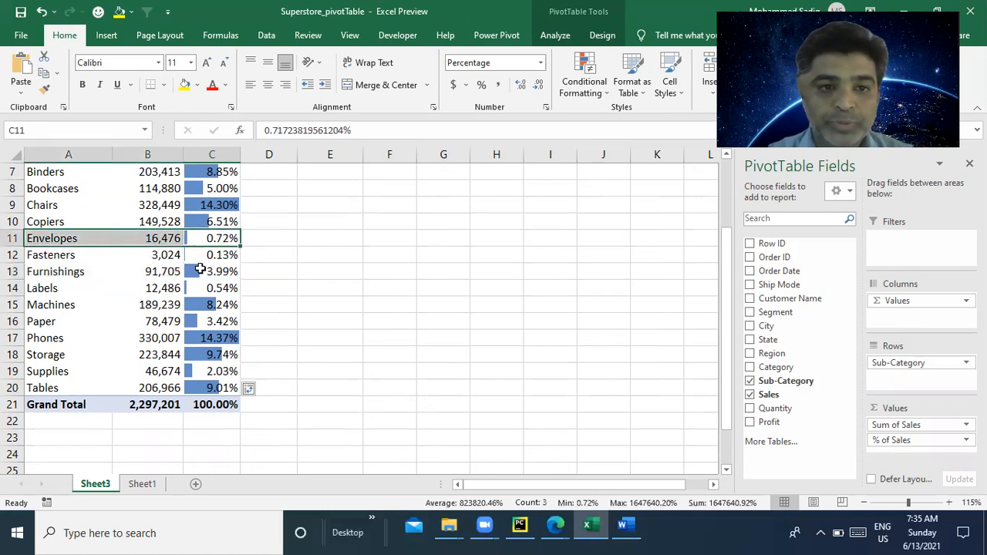
Step: Examine the remaining small sub-categories, selecting the Art row and the Envelopes and Fasteners % of Sales values
{"action": "scroll", "coordinate": [85, 241], "scroll_direction": "up", "scroll_amount": 3}
{"action": "scroll", "coordinate": [197, 250], "scroll_direction": "up", "scroll_amount": 1}
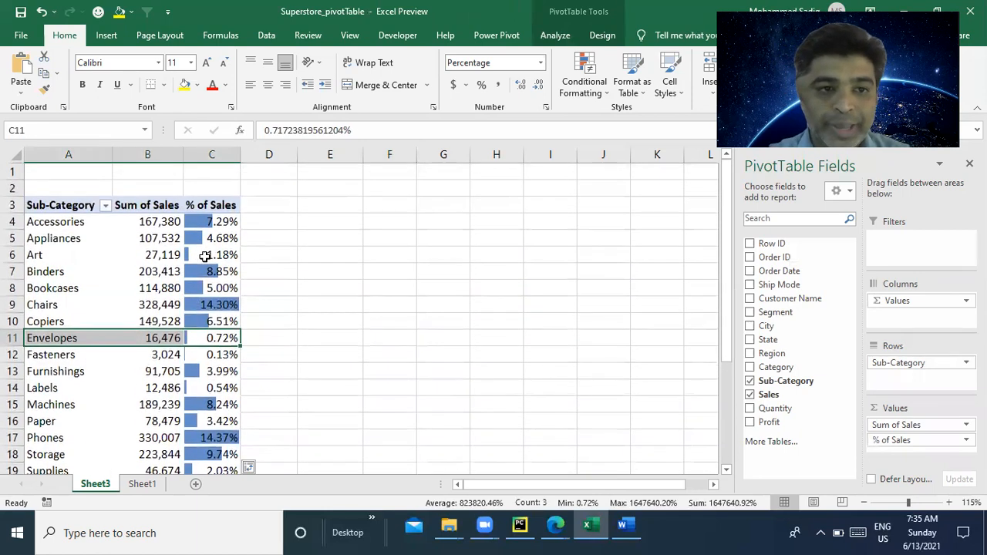
{"action": "left_click_drag", "start_coordinate": [203, 254], "coordinate": [64, 256]}
{"action": "scroll", "coordinate": [192, 271], "scroll_direction": "down", "scroll_amount": 3}
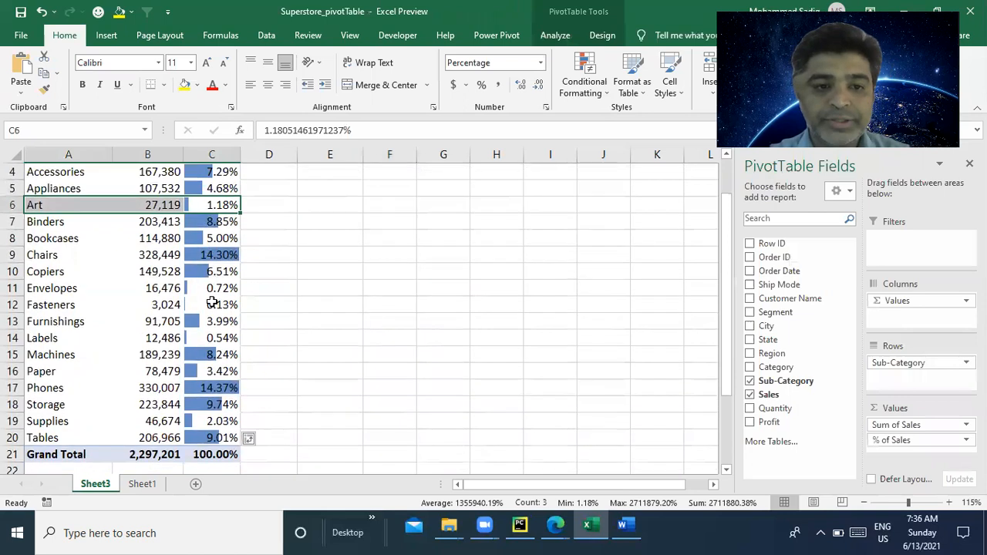
{"action": "left_click_drag", "start_coordinate": [193, 287], "coordinate": [191, 304]}
{"action": "scroll", "coordinate": [196, 348], "scroll_direction": "down", "scroll_amount": 2}
{"action": "scroll", "coordinate": [196, 348], "scroll_direction": "up", "scroll_amount": 2}
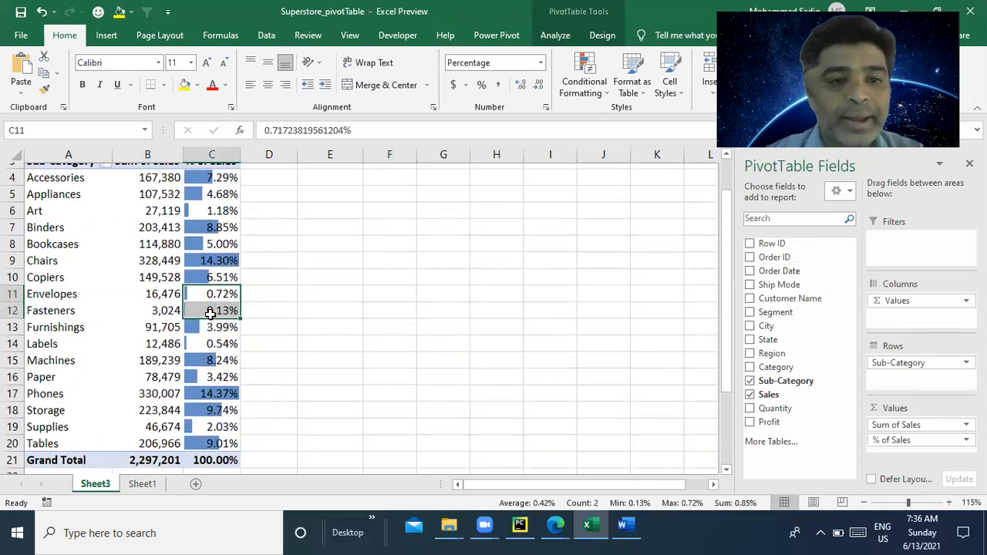
{"action": "scroll", "coordinate": [210, 317], "scroll_direction": "up", "scroll_amount": 1}
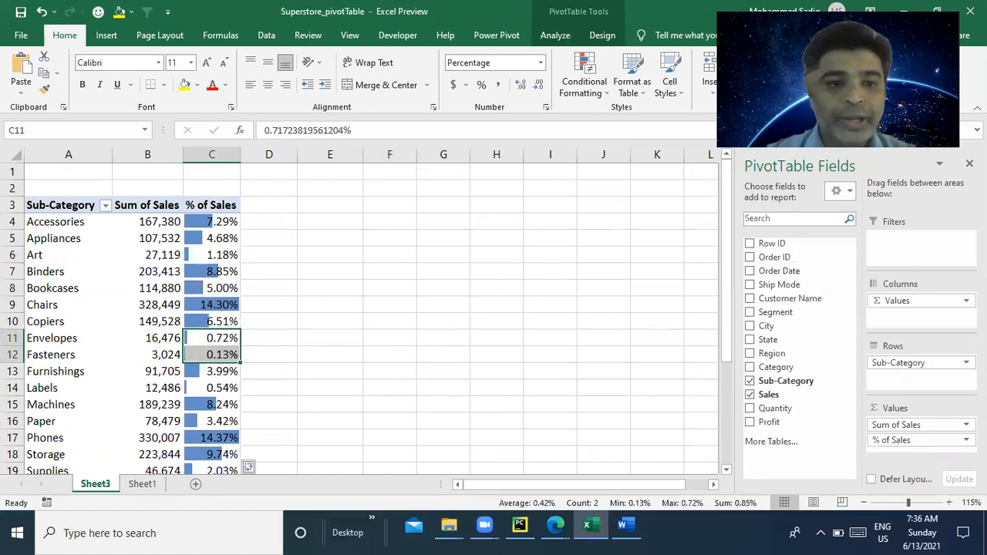
{"action": "left_click", "coordinate": [193, 261]}
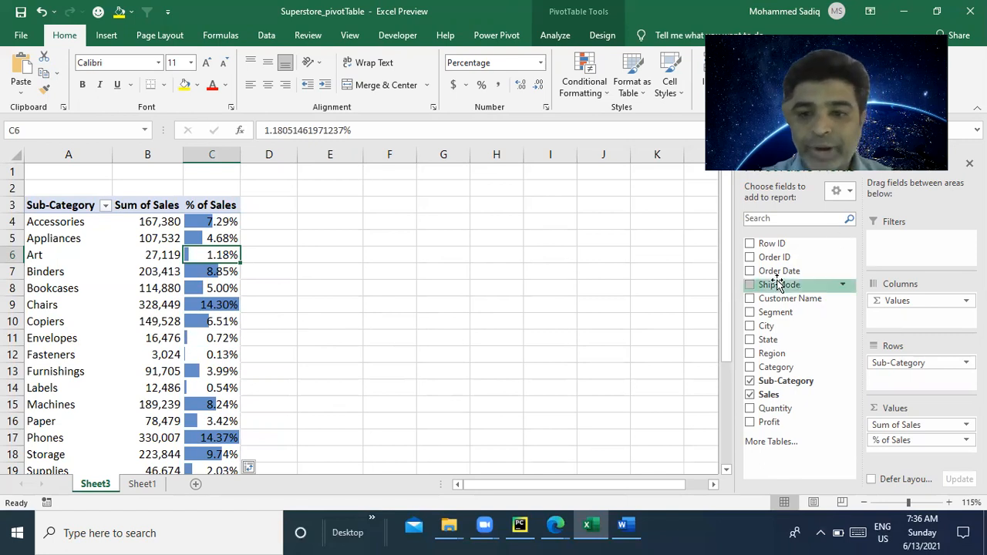
Step: Add the Sales field to the PivotTable values once more and name the new value field Rank Sales
{"action": "left_click_drag", "start_coordinate": [772, 395], "coordinate": [883, 446]}
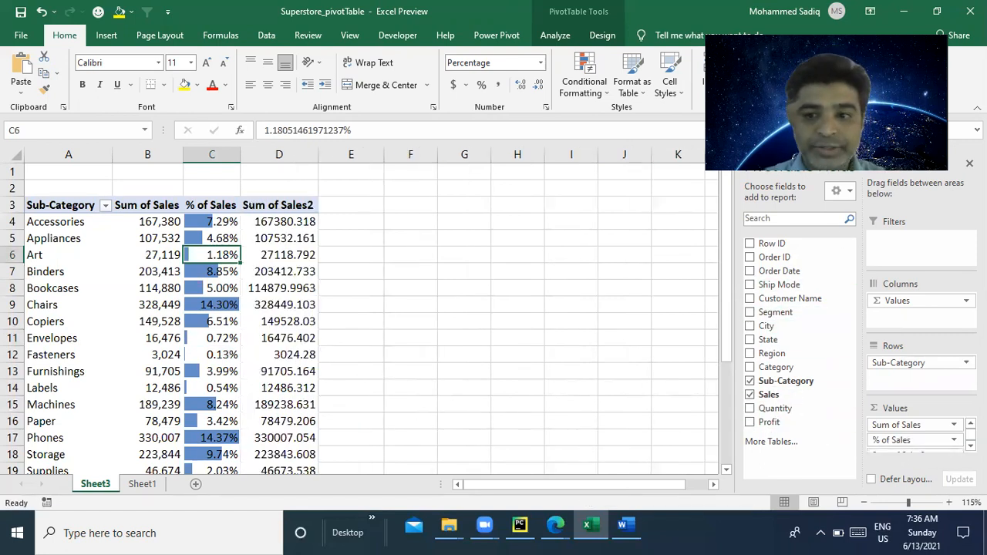
{"action": "left_click", "coordinate": [971, 446]}
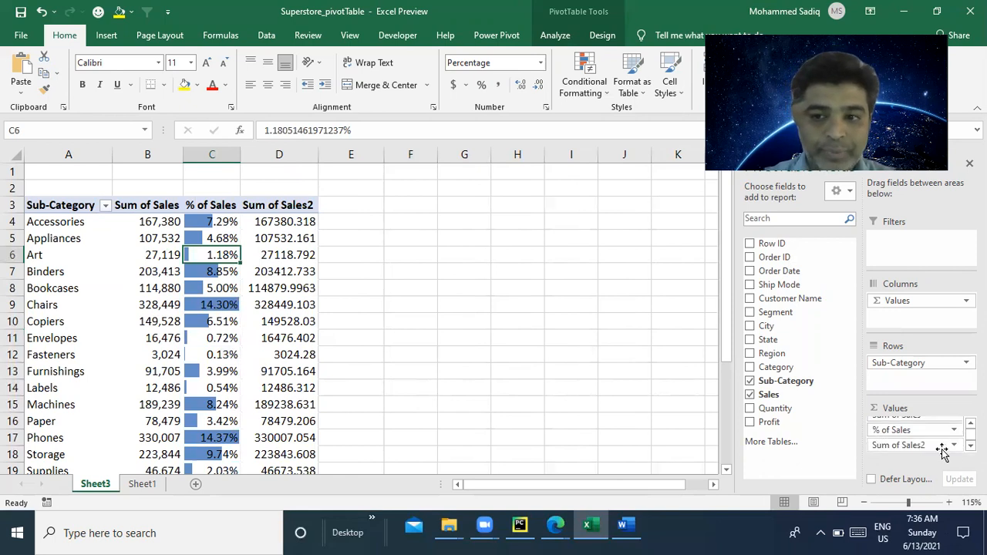
{"action": "left_click", "coordinate": [935, 446]}
{"action": "left_click", "coordinate": [931, 432]}
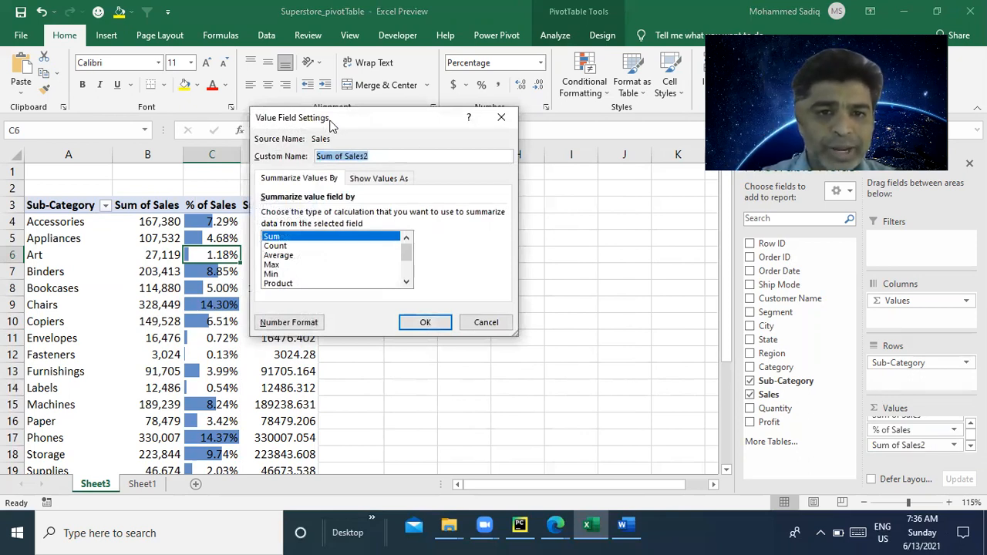
{"action": "left_click_drag", "start_coordinate": [332, 125], "coordinate": [455, 111]}
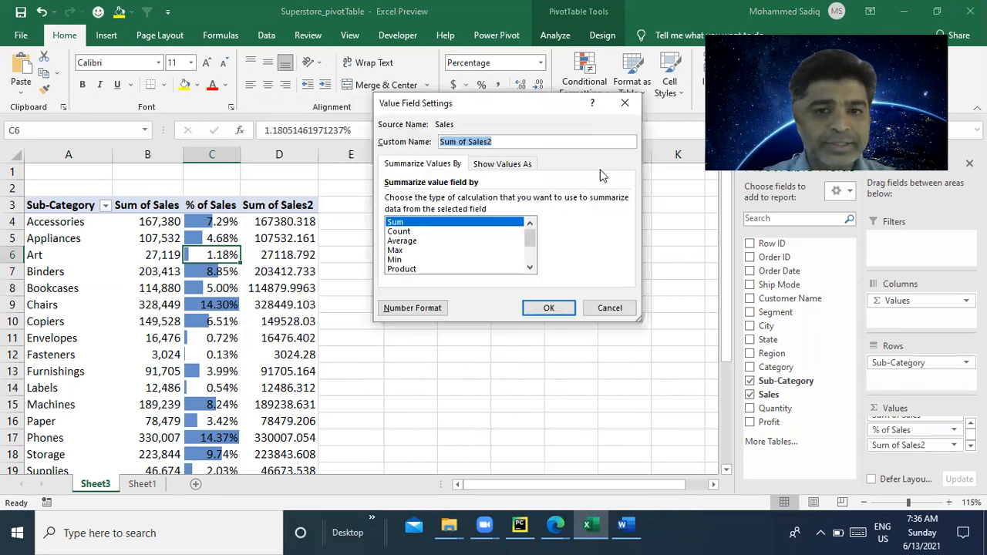
{"action": "left_click", "coordinate": [497, 171]}
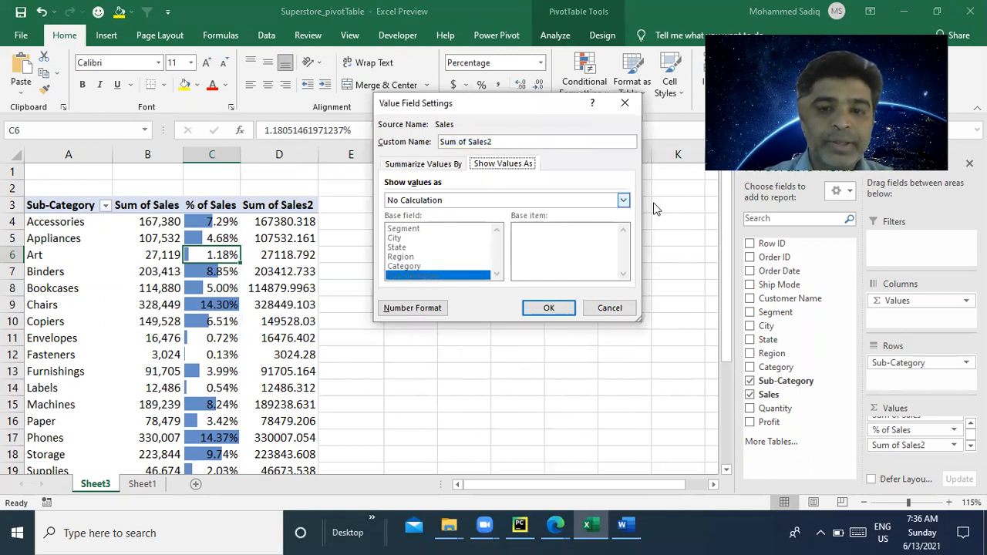
{"action": "left_click_drag", "start_coordinate": [502, 143], "coordinate": [282, 123]}
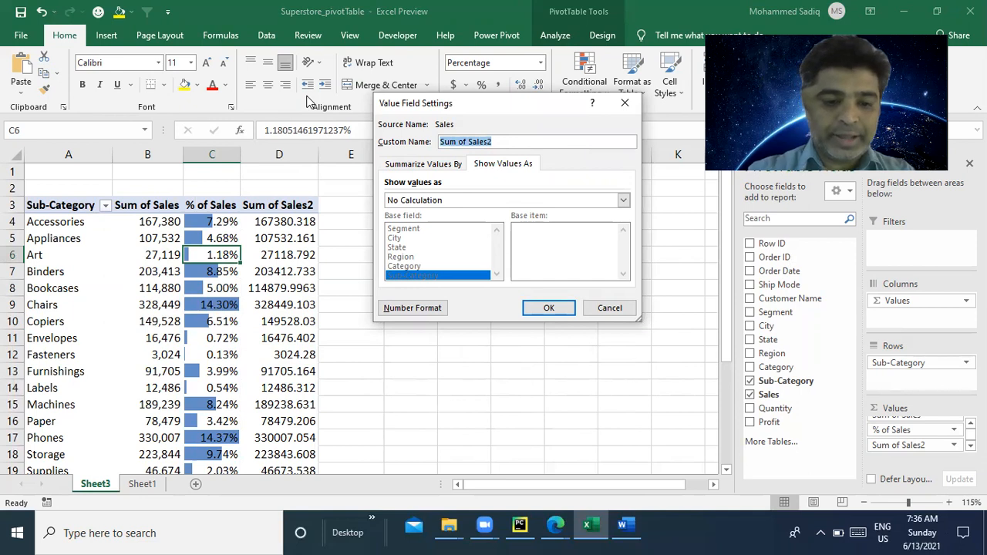
{"action": "type", "text": "Rank Sales"}
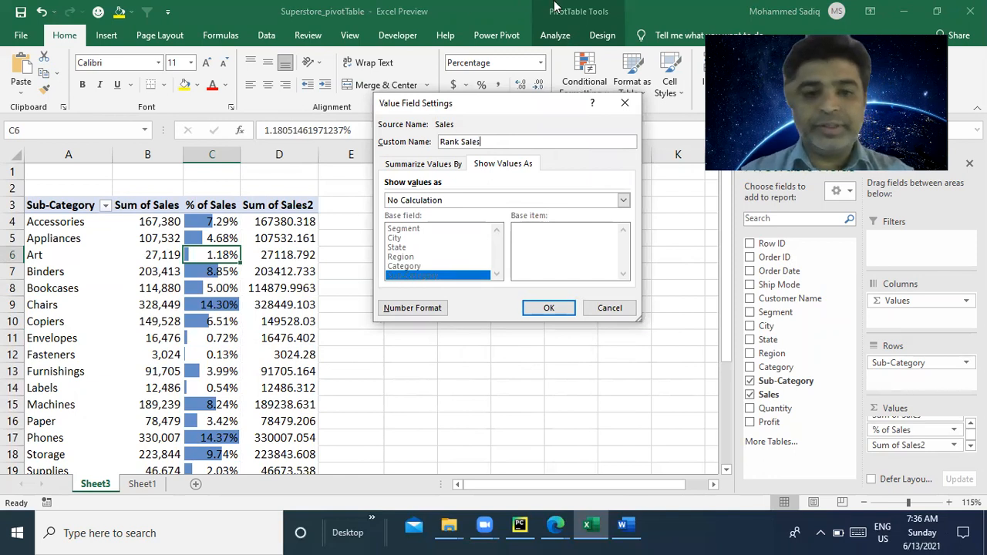
Step: Show the Rank Sales values as Rank Largest to Smallest with Sub-Category as the base field
{"action": "left_click", "coordinate": [623, 200]}
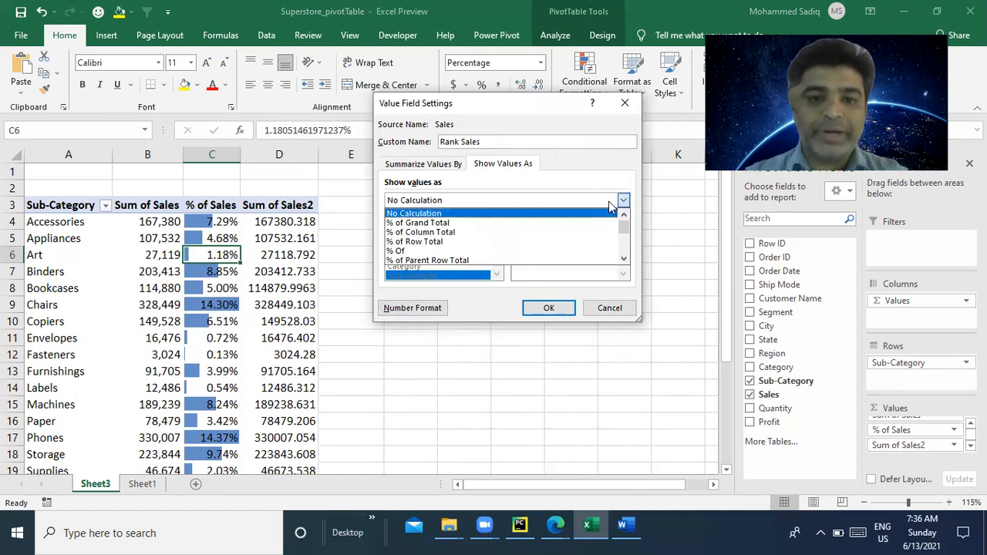
{"action": "left_click_drag", "start_coordinate": [620, 232], "coordinate": [623, 261]}
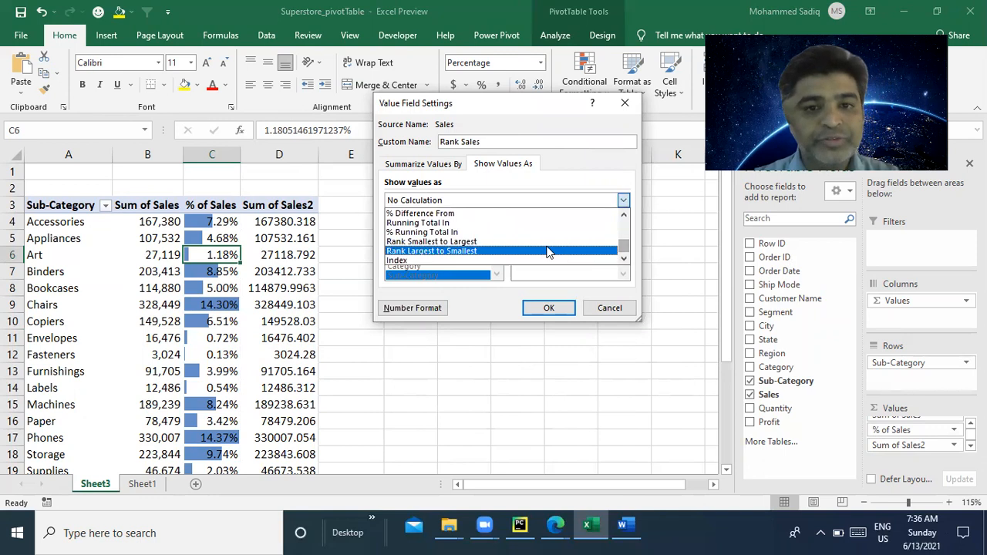
{"action": "left_click", "coordinate": [518, 252]}
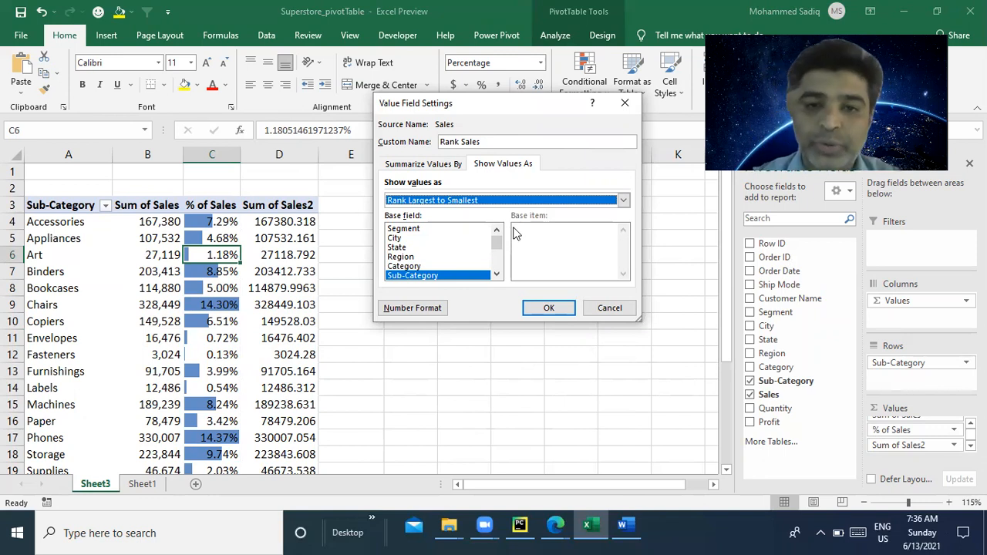
{"action": "left_click", "coordinate": [549, 307]}
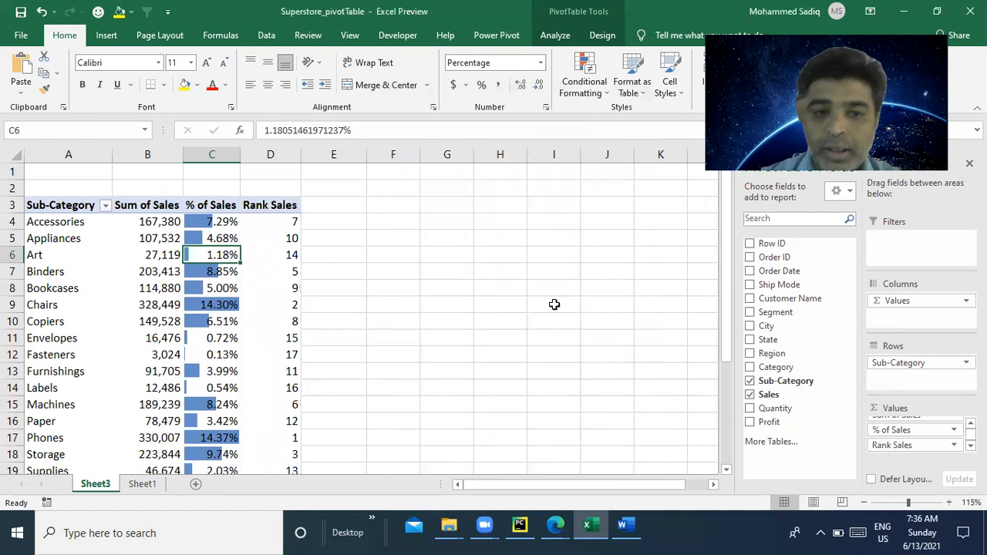
Step: Examine the sales ranks of the leading sub-categories Phones, Chairs, Storage and Tables against their % of Sales
{"action": "scroll", "coordinate": [209, 419], "scroll_direction": "down", "scroll_amount": 2}
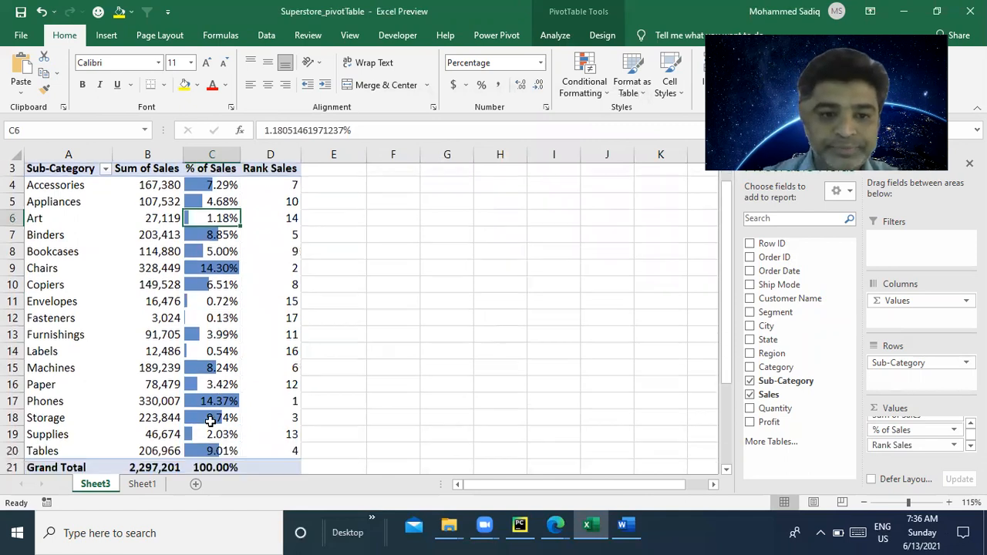
{"action": "left_click_drag", "start_coordinate": [287, 337], "coordinate": [85, 340]}
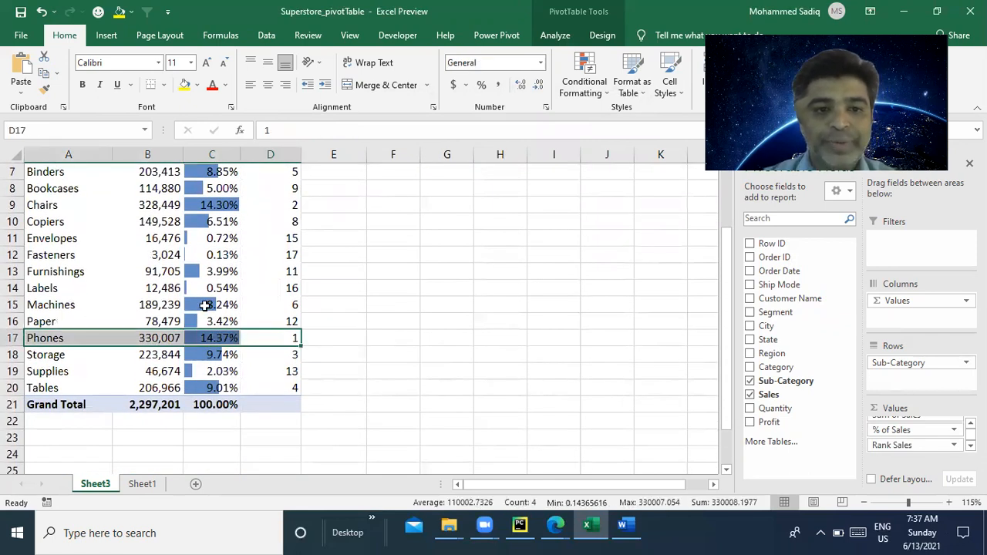
{"action": "scroll", "coordinate": [262, 291], "scroll_direction": "up", "scroll_amount": 1}
{"action": "left_click", "coordinate": [393, 256]}
{"action": "left_click", "coordinate": [187, 255]}
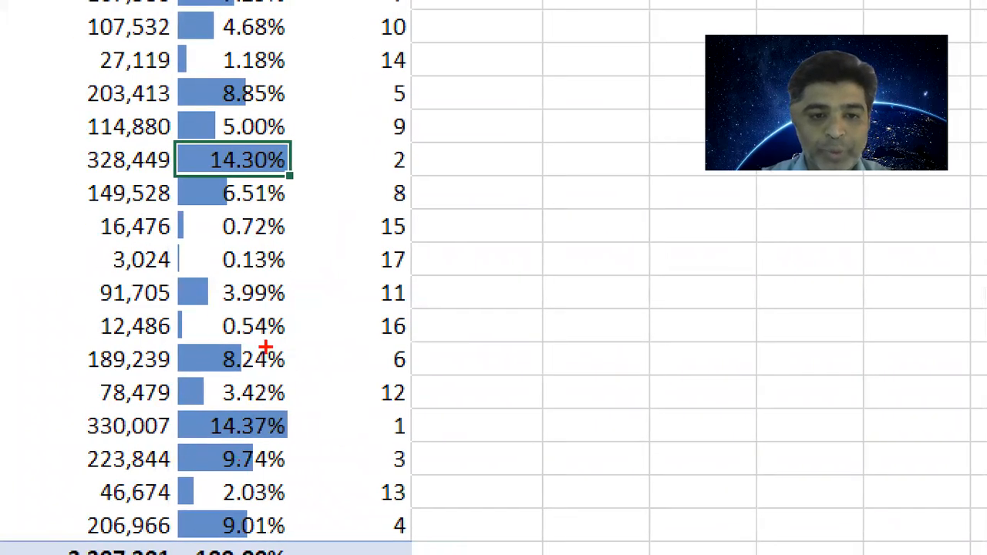
{"action": "mouse_move", "coordinate": [173, 149]}
{"action": "left_mouse_down"}
{"action": "mouse_move", "coordinate": [353, 185]}
{"action": "mouse_move", "coordinate": [428, 184]}
{"action": "left_mouse_up"}
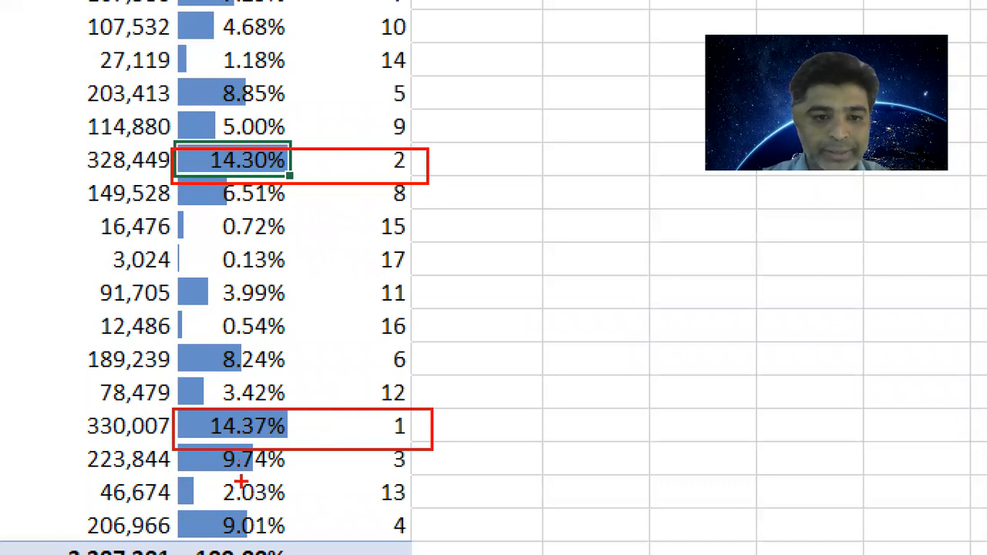
{"action": "mouse_move", "coordinate": [172, 445]}
{"action": "left_mouse_down"}
{"action": "mouse_move", "coordinate": [417, 483]}
{"action": "mouse_move", "coordinate": [426, 464]}
{"action": "mouse_move", "coordinate": [424, 477]}
{"action": "left_mouse_up"}
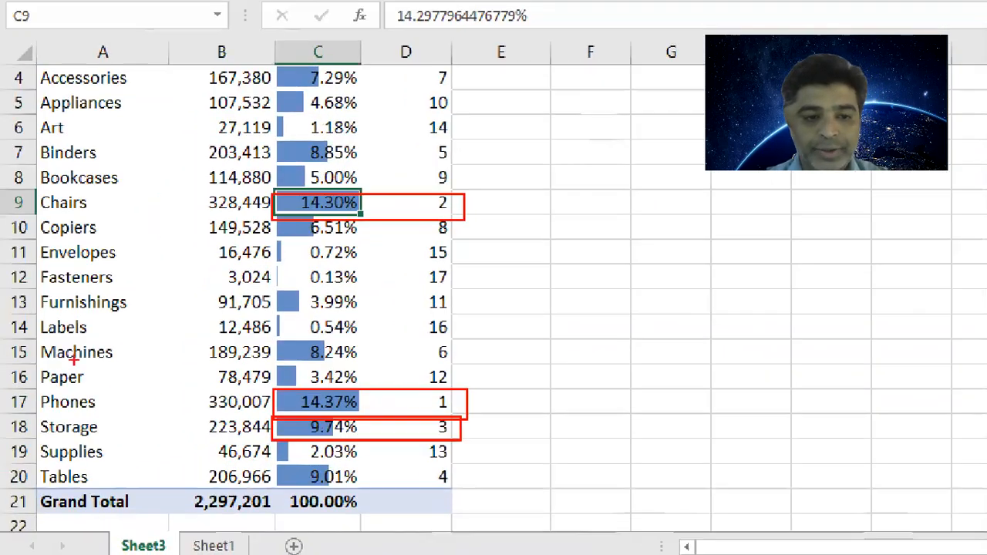
{"action": "left_click_drag", "start_coordinate": [34, 466], "coordinate": [450, 489]}
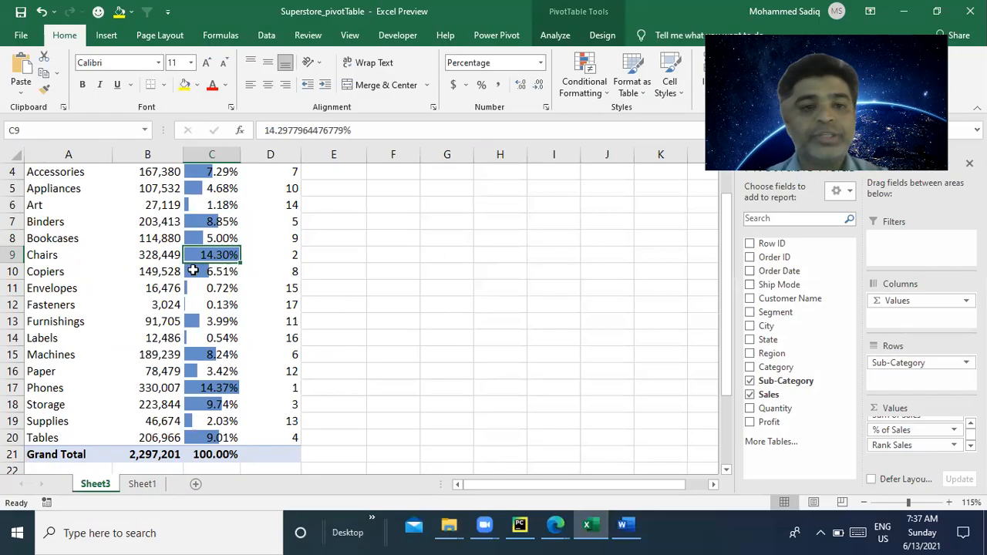
{"action": "left_click", "coordinate": [273, 216]}
{"action": "scroll", "coordinate": [274, 214], "scroll_direction": "up", "scroll_amount": 1}
{"action": "left_click", "coordinate": [262, 236]}
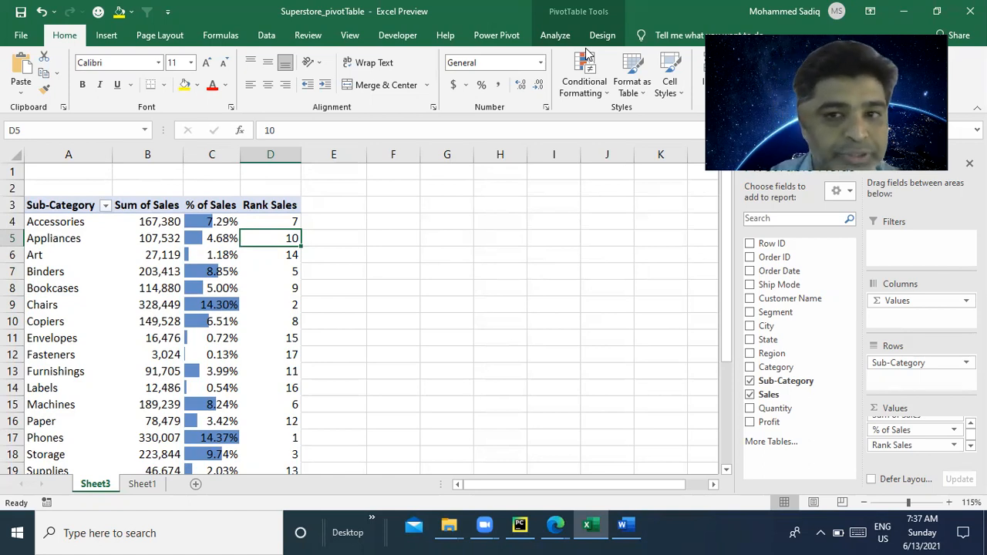
Step: Select the Chairs cell in the PivotTable and look at the contextual PivotTable Tools, Analyze and Design
{"action": "left_click", "coordinate": [100, 309]}
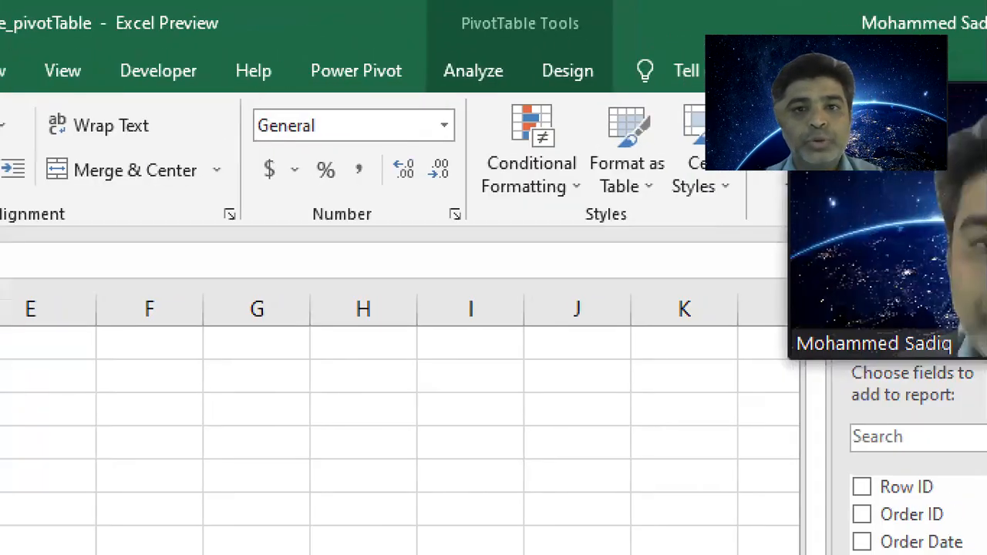
{"action": "left_click_drag", "start_coordinate": [437, 2], "coordinate": [625, 90]}
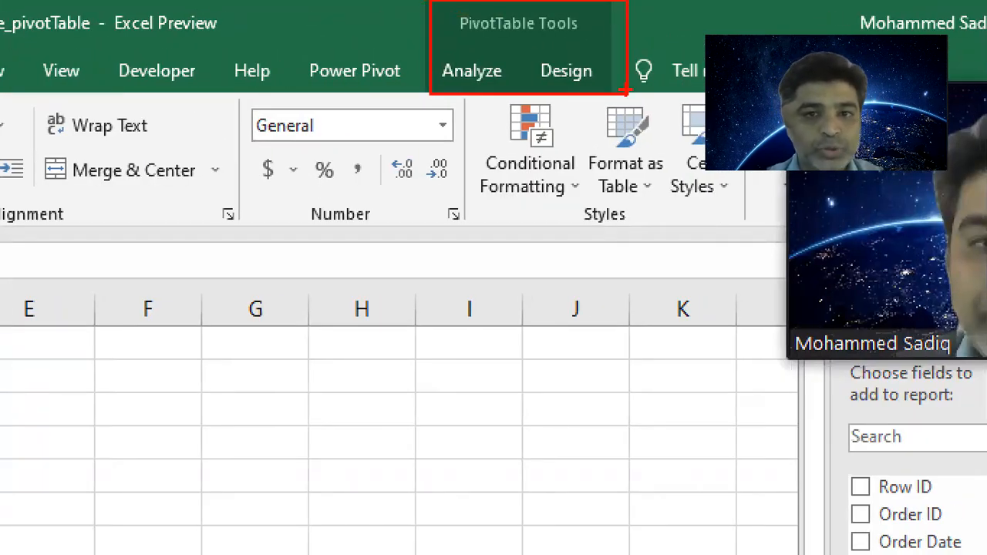
{"action": "left_click_drag", "start_coordinate": [436, 59], "coordinate": [512, 96]}
{"action": "left_click_drag", "start_coordinate": [527, 58], "coordinate": [607, 97]}
{"action": "key", "text": "Escape"}
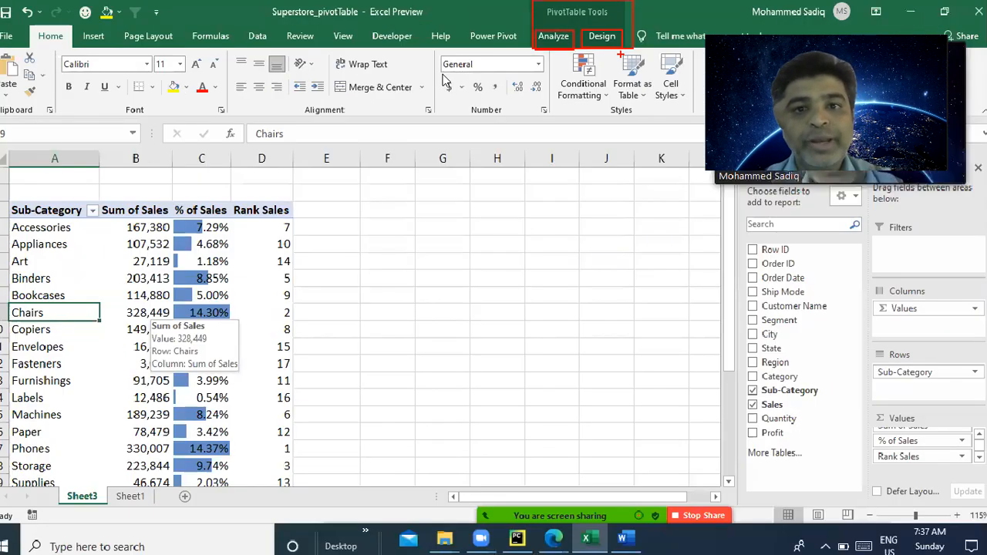
Step: Insert slicers for the Category and Sub-Category fields of the PivotTable
{"action": "left_click", "coordinate": [556, 35]}
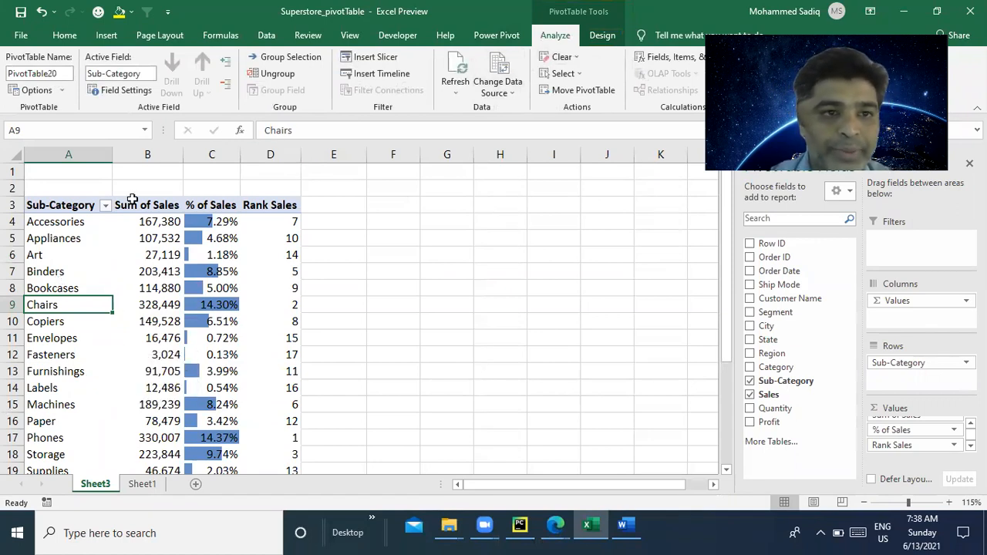
{"action": "left_click", "coordinate": [371, 65]}
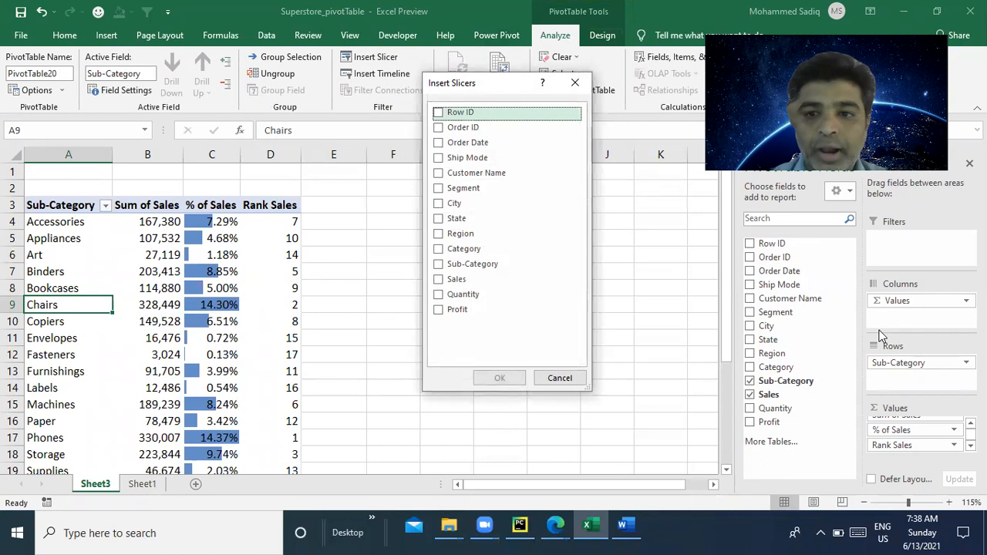
{"action": "key", "text": "ctrl+1"}
{"action": "left_click", "coordinate": [806, 479]}
{"action": "mouse_move", "coordinate": [834, 423]}
{"action": "left_mouse_down"}
{"action": "mouse_move", "coordinate": [843, 365]}
{"action": "mouse_move", "coordinate": [820, 213]}
{"action": "mouse_move", "coordinate": [834, 195]}
{"action": "left_mouse_up"}
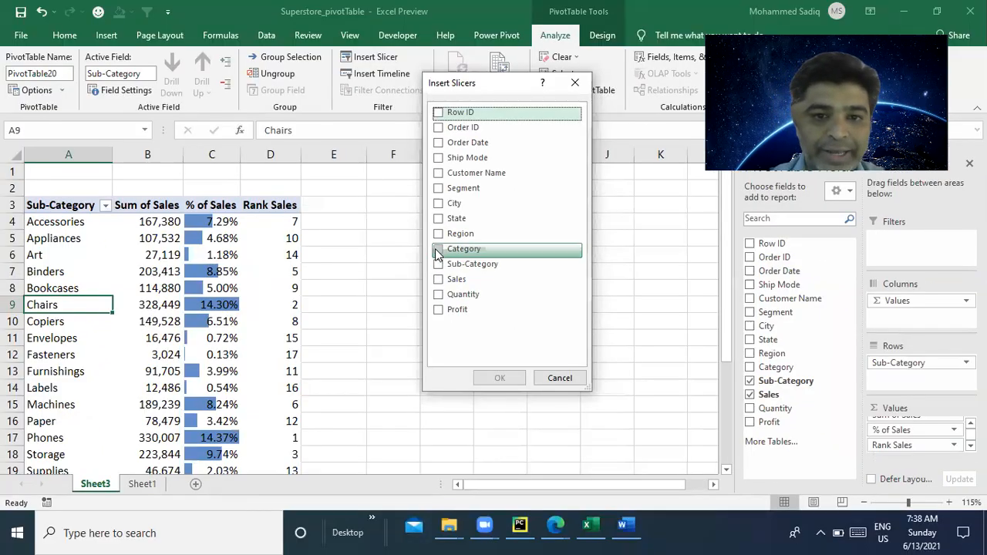
{"action": "left_click", "coordinate": [342, 233]}
{"action": "left_click", "coordinate": [437, 264]}
{"action": "left_click", "coordinate": [512, 377]}
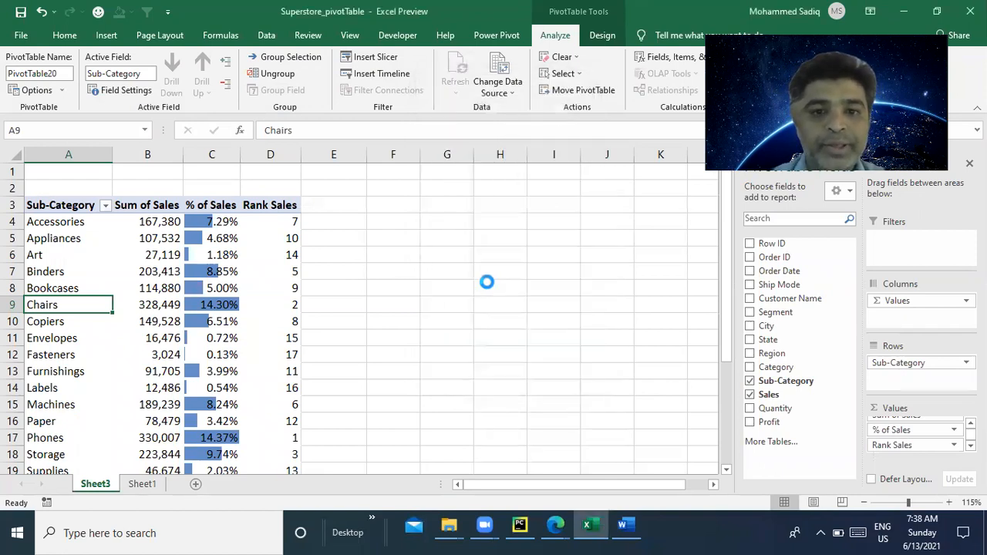
Step: Separate the two slicers, placing Category beside the PivotTable and shortening it to fit its three buttons
{"action": "left_click_drag", "start_coordinate": [379, 244], "coordinate": [582, 257]}
{"action": "left_click_drag", "start_coordinate": [312, 371], "coordinate": [376, 372]}
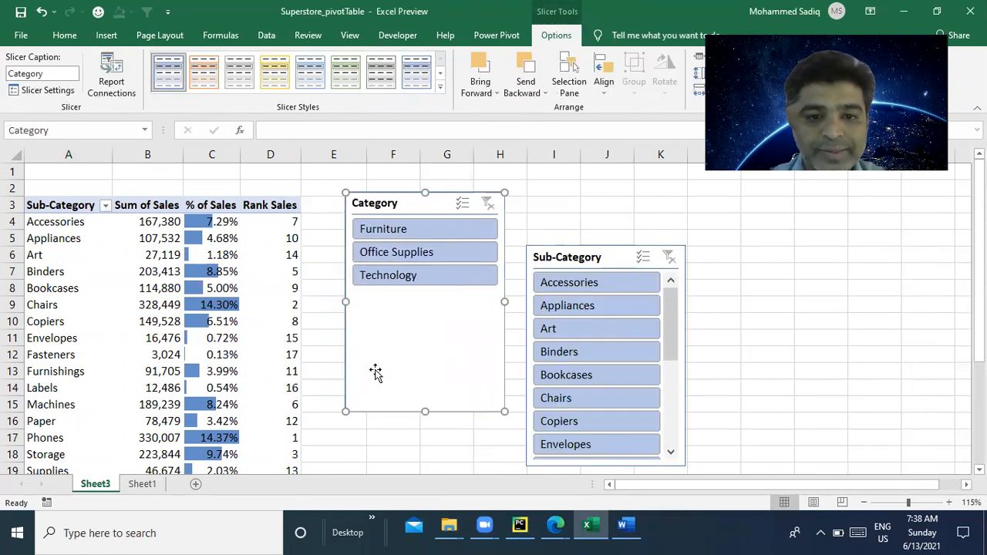
{"action": "left_click_drag", "start_coordinate": [427, 410], "coordinate": [445, 300]}
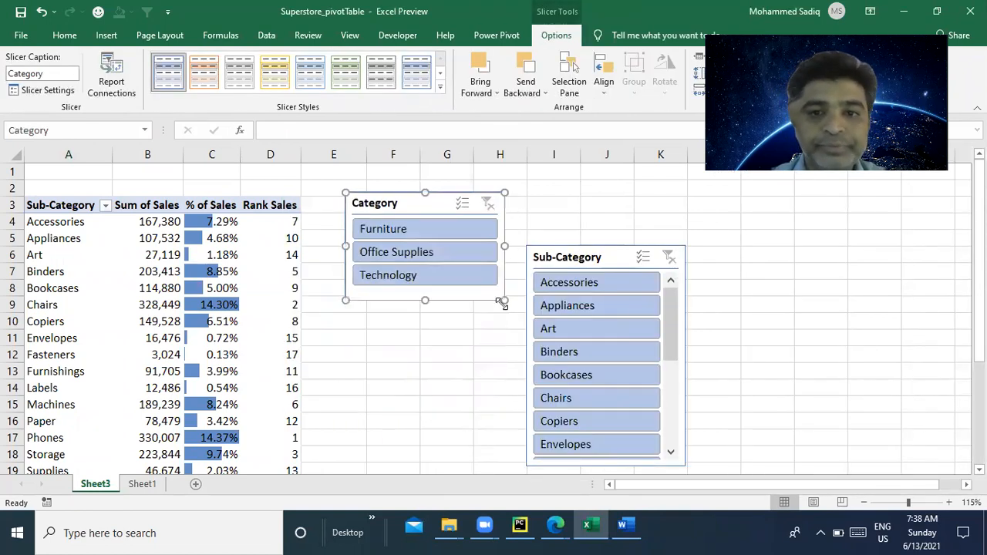
Step: Place the Sub-Category slicer next to the Category slicer, about 2.51" high and 2.41" wide, with its buttons in 2 columns
{"action": "left_click_drag", "start_coordinate": [578, 255], "coordinate": [574, 206]}
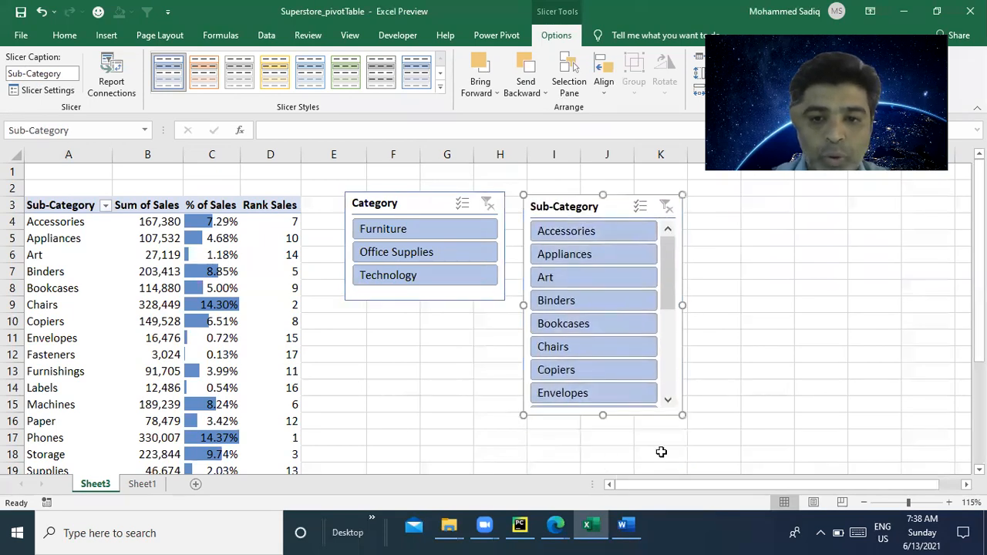
{"action": "left_click_drag", "start_coordinate": [683, 416], "coordinate": [716, 397]}
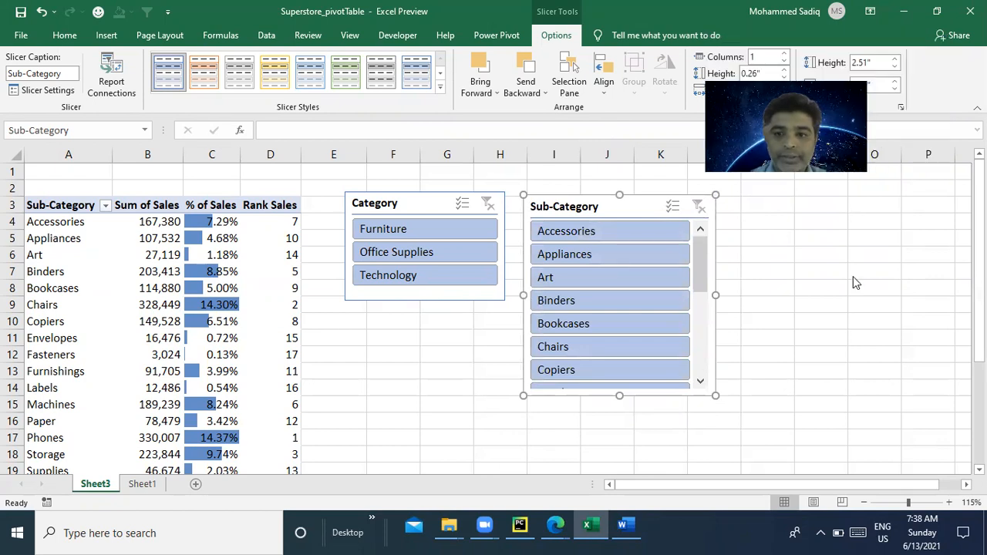
{"action": "left_click", "coordinate": [783, 57]}
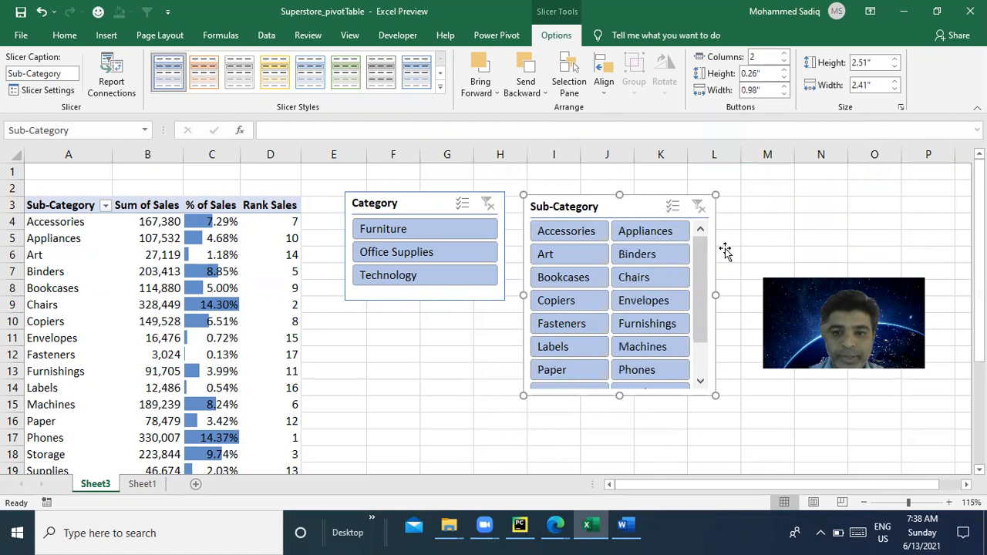
Step: Set the Sub-Category slicer to 3 columns, resize it to about 2.71" high and 3.03" wide, and place it directly below the Category slicer
{"action": "left_click_drag", "start_coordinate": [594, 206], "coordinate": [593, 190]}
{"action": "left_click_drag", "start_coordinate": [716, 384], "coordinate": [726, 400]}
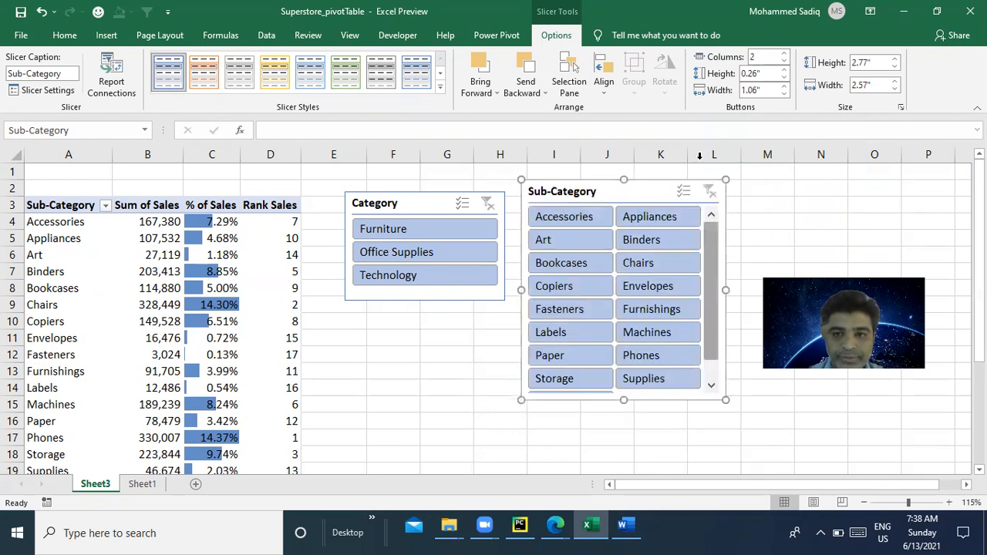
{"action": "left_click", "coordinate": [784, 56]}
{"action": "left_click_drag", "start_coordinate": [723, 397], "coordinate": [746, 392]}
{"action": "left_click_drag", "start_coordinate": [625, 191], "coordinate": [461, 317]}
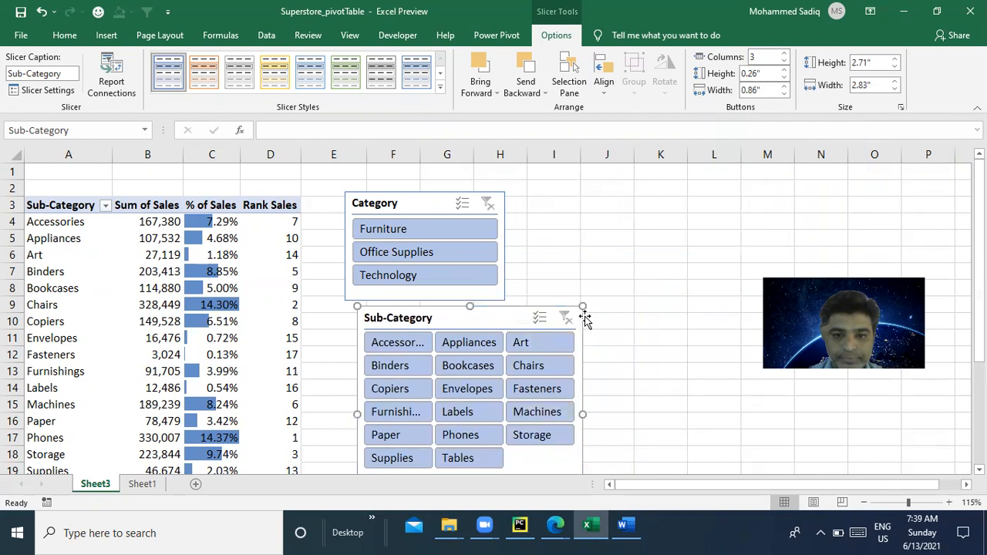
{"action": "left_click_drag", "start_coordinate": [582, 414], "coordinate": [600, 414]}
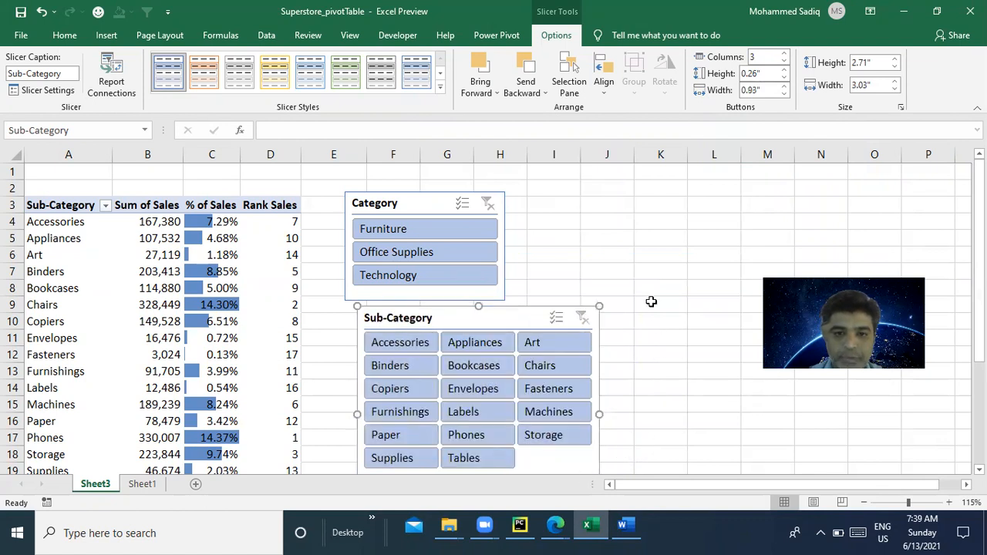
{"action": "left_click_drag", "start_coordinate": [454, 264], "coordinate": [461, 258]}
{"action": "left_click_drag", "start_coordinate": [459, 313], "coordinate": [454, 303]}
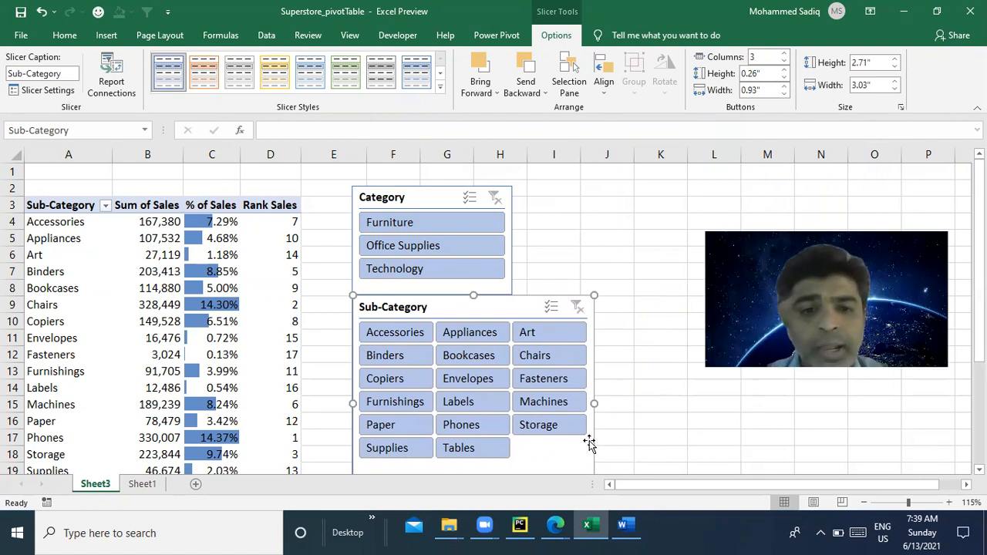
Step: Filter the PivotTable to Furniture with the Category slicer and examine its ranks and the linked sub-categories
{"action": "left_click", "coordinate": [85, 272]}
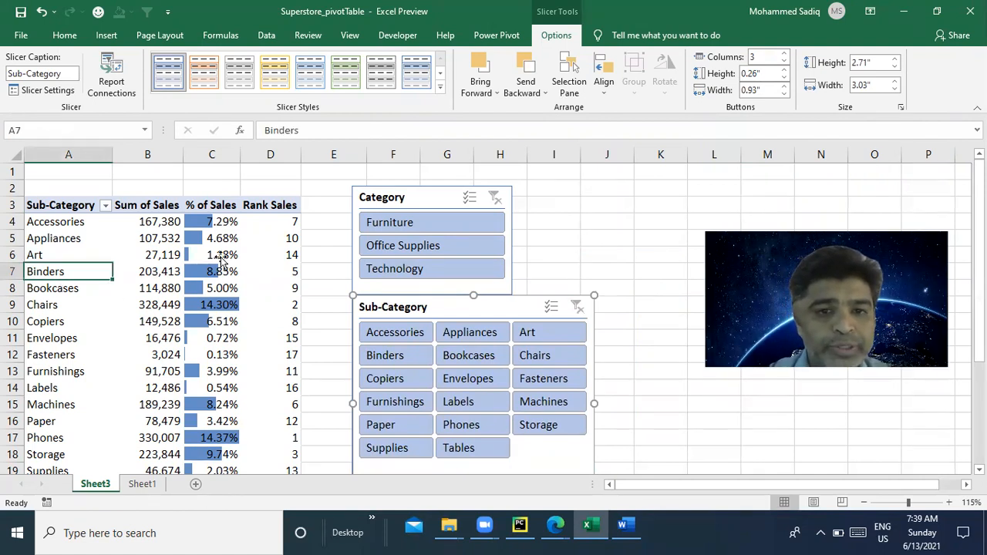
{"action": "left_click", "coordinate": [390, 223]}
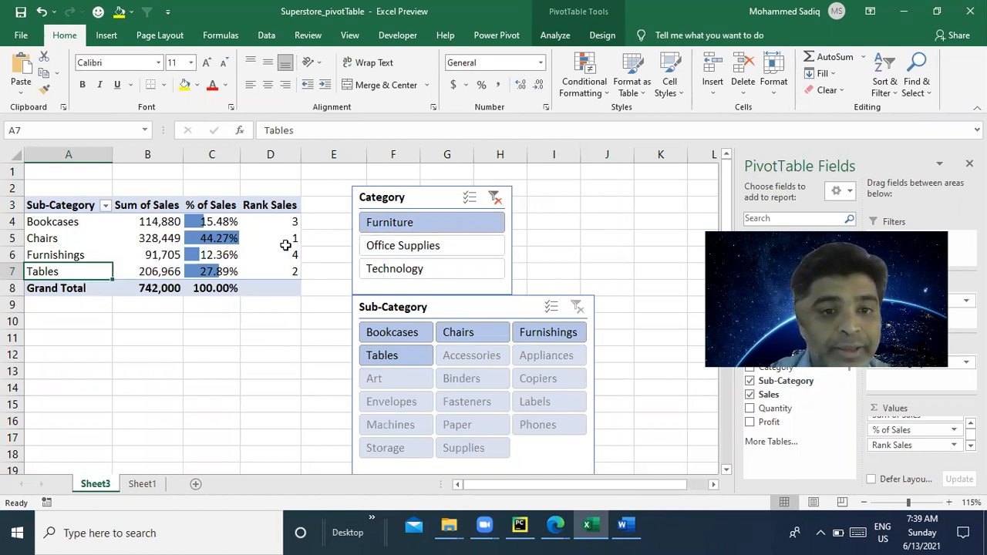
{"action": "left_click_drag", "start_coordinate": [294, 223], "coordinate": [294, 271]}
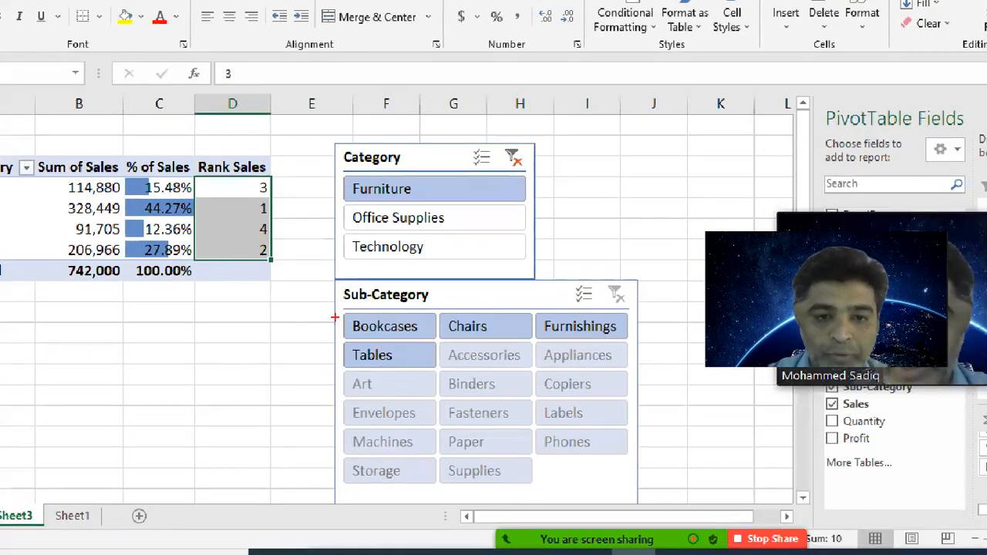
{"action": "mouse_move", "coordinate": [336, 317]}
{"action": "left_mouse_down"}
{"action": "mouse_move", "coordinate": [595, 500]}
{"action": "mouse_move", "coordinate": [639, 506]}
{"action": "left_mouse_up"}
{"action": "left_click_drag", "start_coordinate": [404, 344], "coordinate": [414, 337]}
{"action": "left_click_drag", "start_coordinate": [466, 351], "coordinate": [511, 346]}
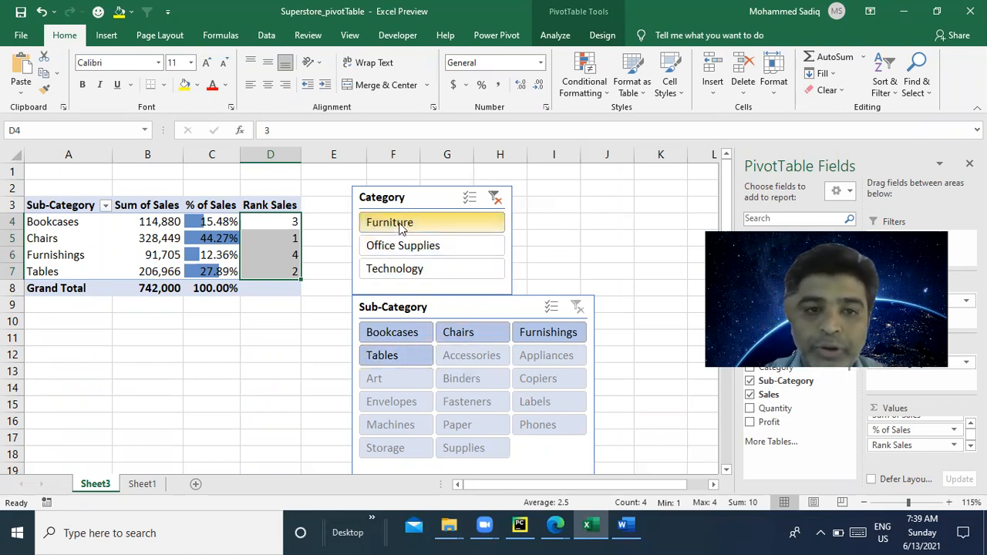
{"action": "left_click", "coordinate": [98, 229]}
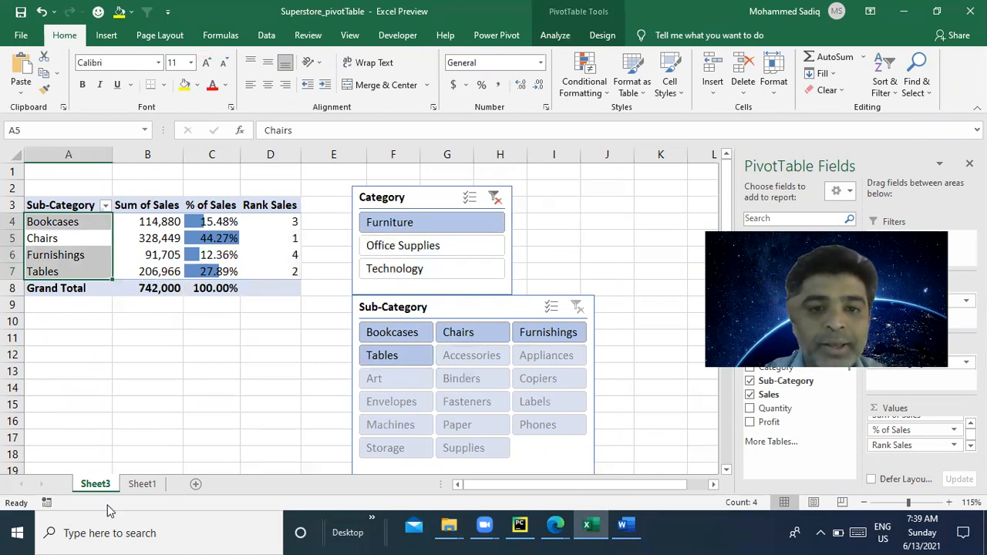
Step: Switch the Category slicer to Office Supplies, to Technology and back to Office Supplies, examining the sub-categories that belong to each
{"action": "left_click", "coordinate": [403, 245]}
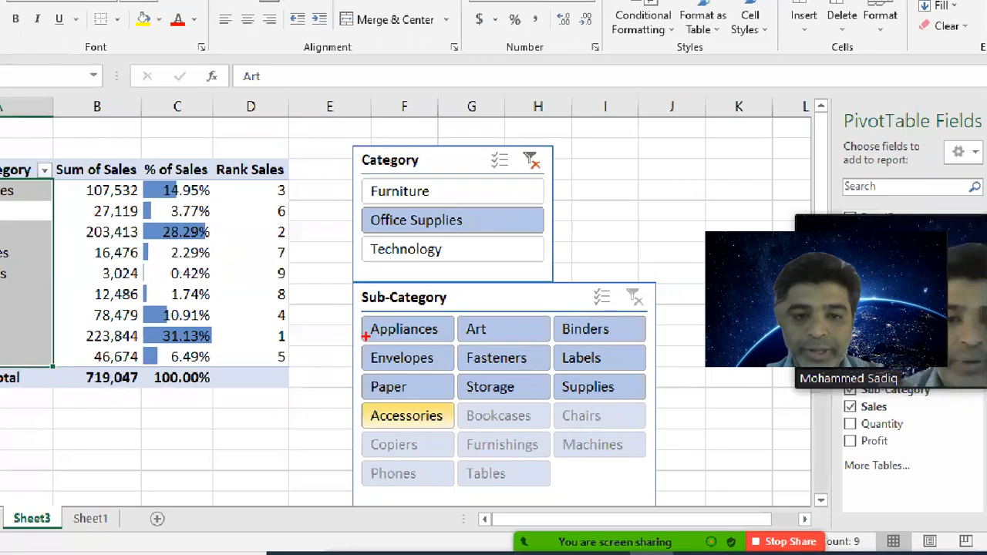
{"action": "left_click_drag", "start_coordinate": [357, 316], "coordinate": [652, 406]}
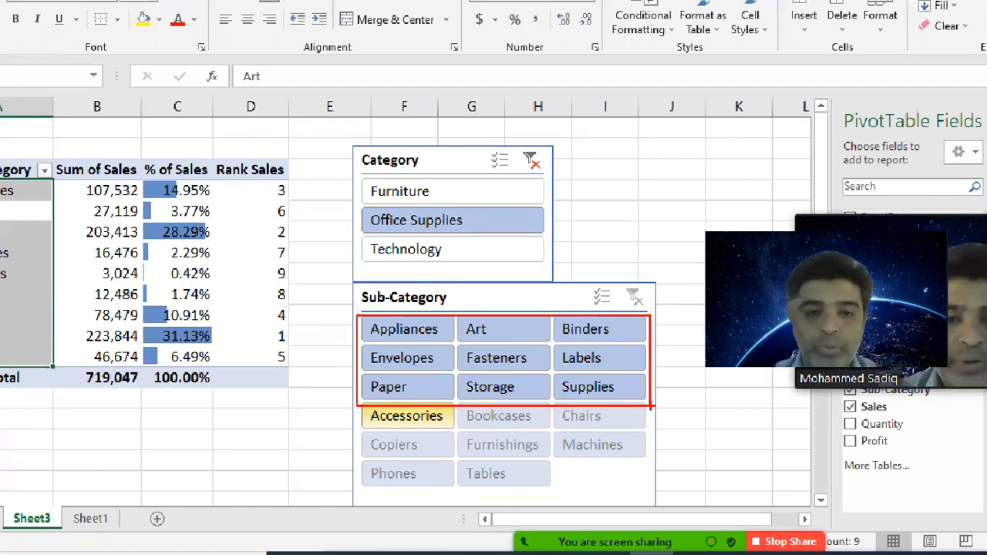
{"action": "key", "text": "Escape"}
{"action": "left_click", "coordinate": [383, 271]}
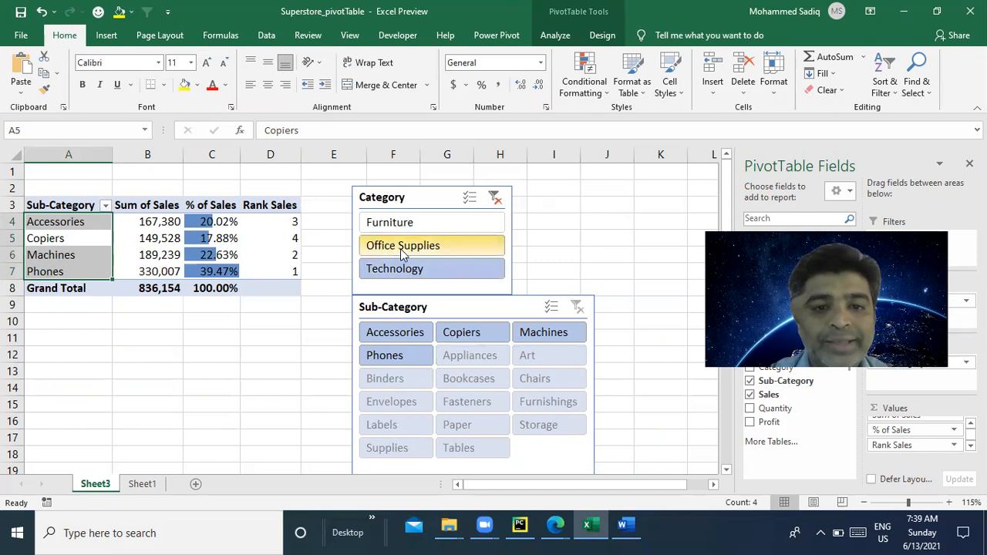
{"action": "left_click", "coordinate": [401, 253]}
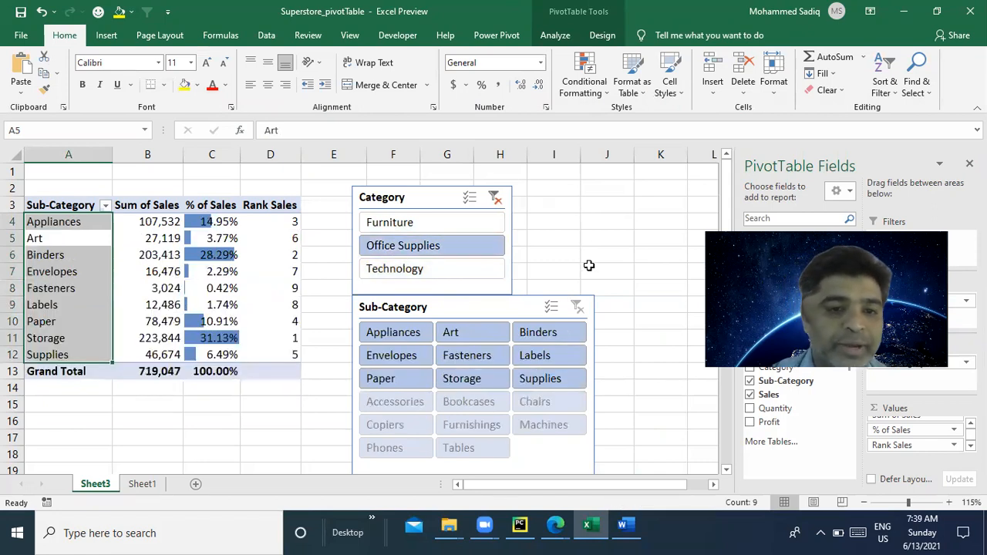
Step: Filter the PivotTable to Appliances, Storage, Paper and Labels together with the Sub-Category slicer
{"action": "left_click", "coordinate": [401, 339]}
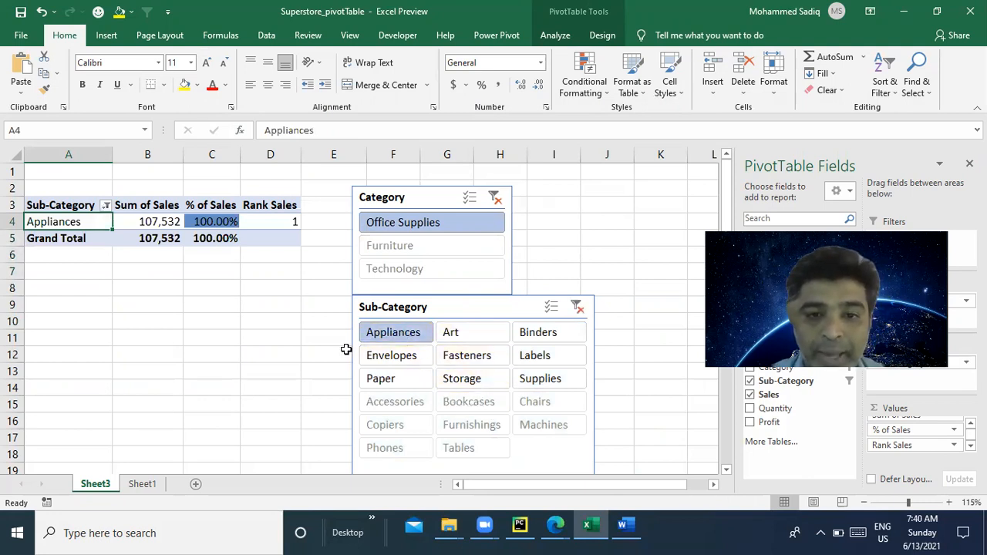
{"action": "left_click", "coordinate": [444, 378], "text": "ctrl"}
{"action": "left_click", "coordinate": [399, 379], "text": "ctrl"}
{"action": "left_click", "coordinate": [552, 361], "text": "ctrl"}
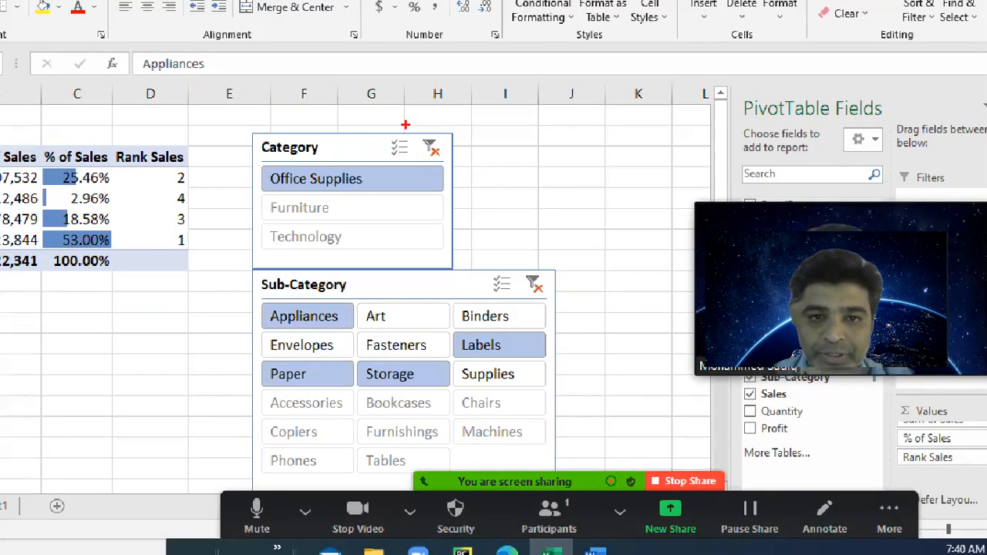
Step: Clear the filters of both the Category and Sub-Category slicers
{"action": "left_click_drag", "start_coordinate": [405, 124], "coordinate": [465, 170]}
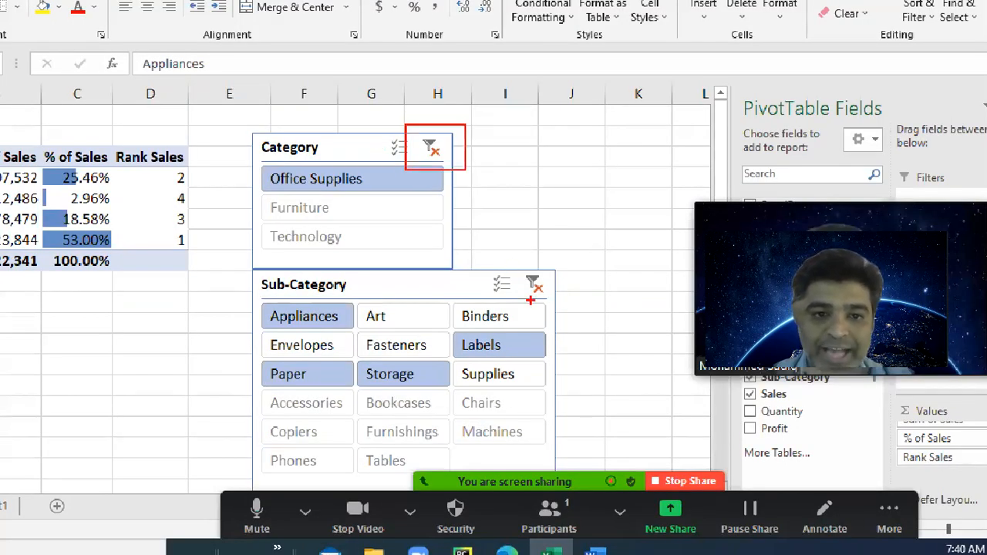
{"action": "left_click_drag", "start_coordinate": [512, 258], "coordinate": [585, 311]}
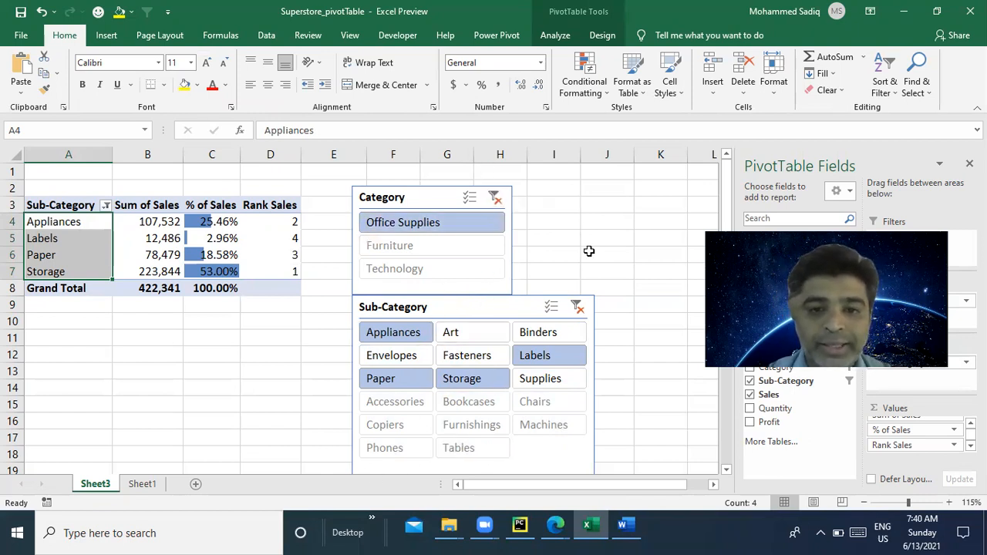
{"action": "left_click", "coordinate": [496, 199]}
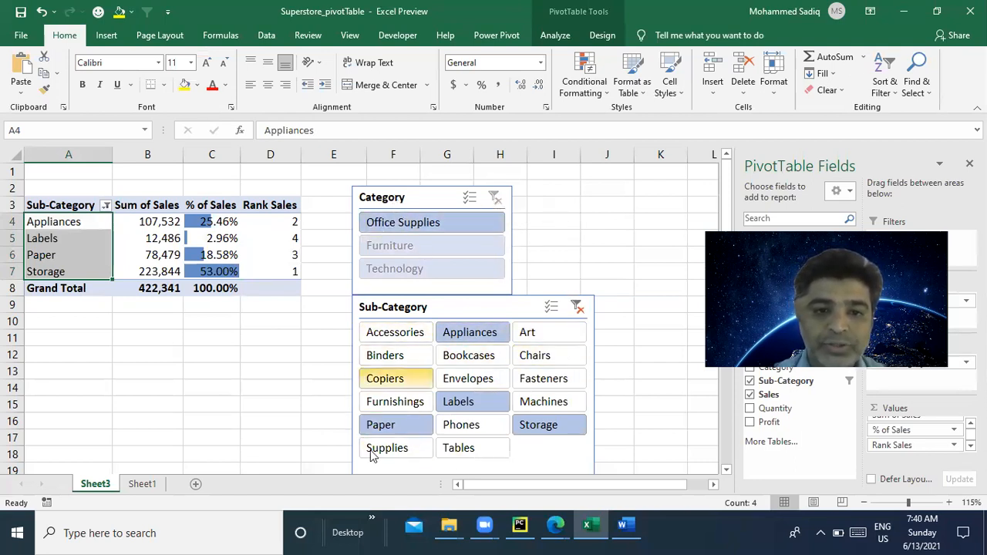
{"action": "left_click", "coordinate": [578, 307]}
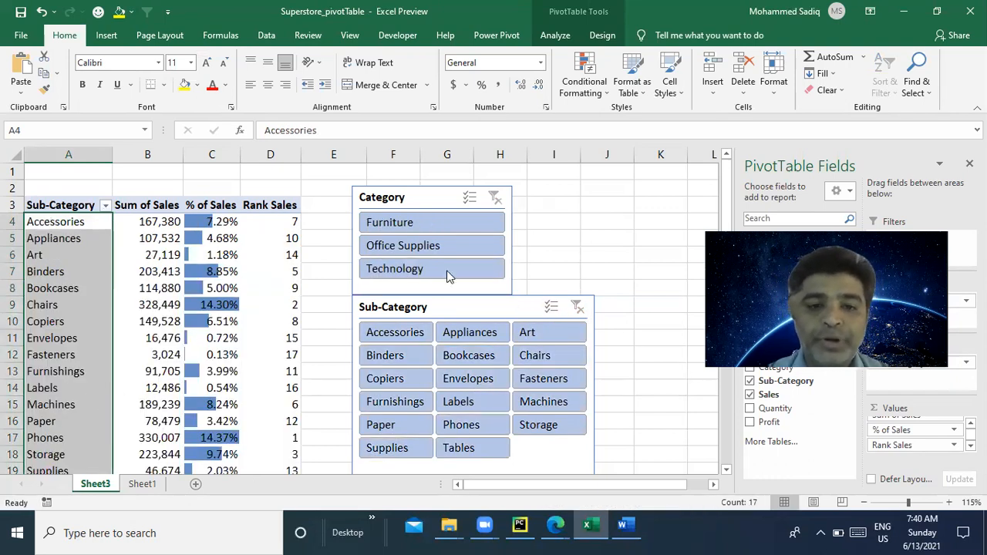
Step: Exclude Envelopes, Art, Labels, Fasteners, Copiers and Paper with the Sub-Category slicer, and clear that filter again
{"action": "left_click", "coordinate": [440, 309]}
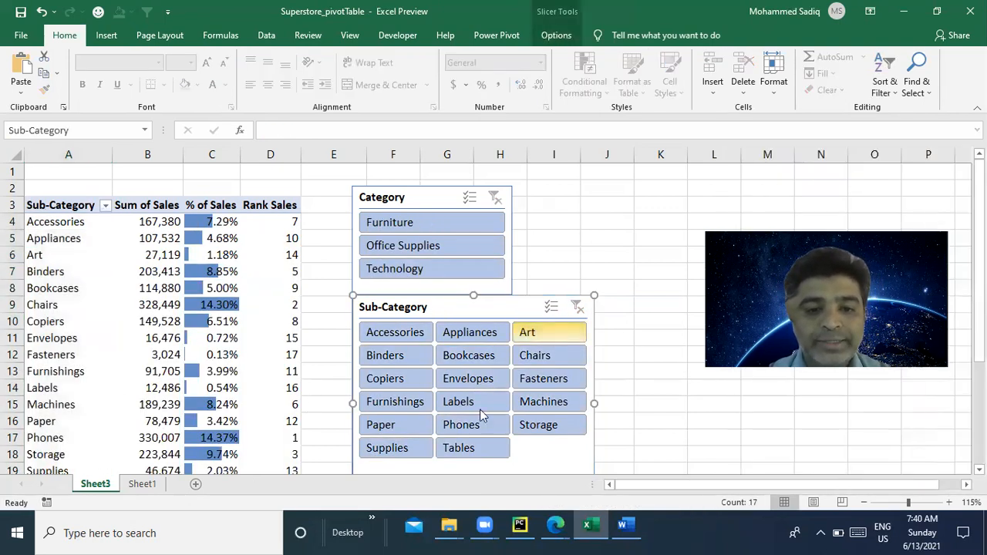
{"action": "left_click", "coordinate": [468, 378]}
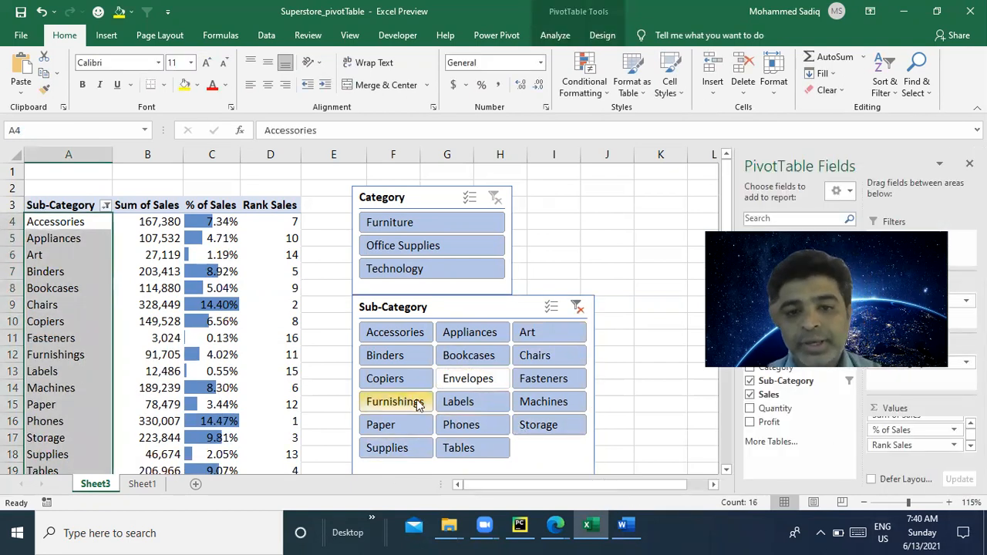
{"action": "left_click", "coordinate": [540, 331]}
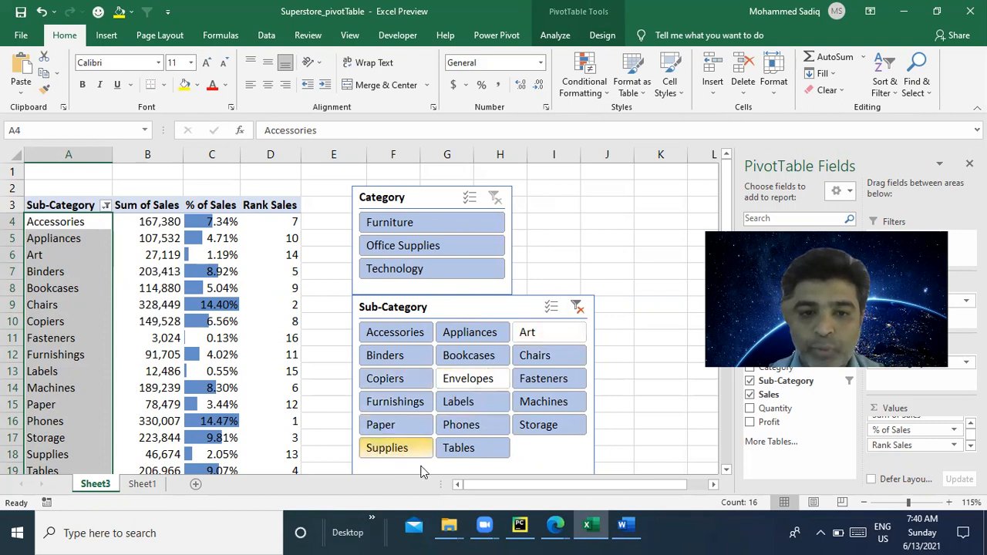
{"action": "left_click", "coordinate": [472, 403]}
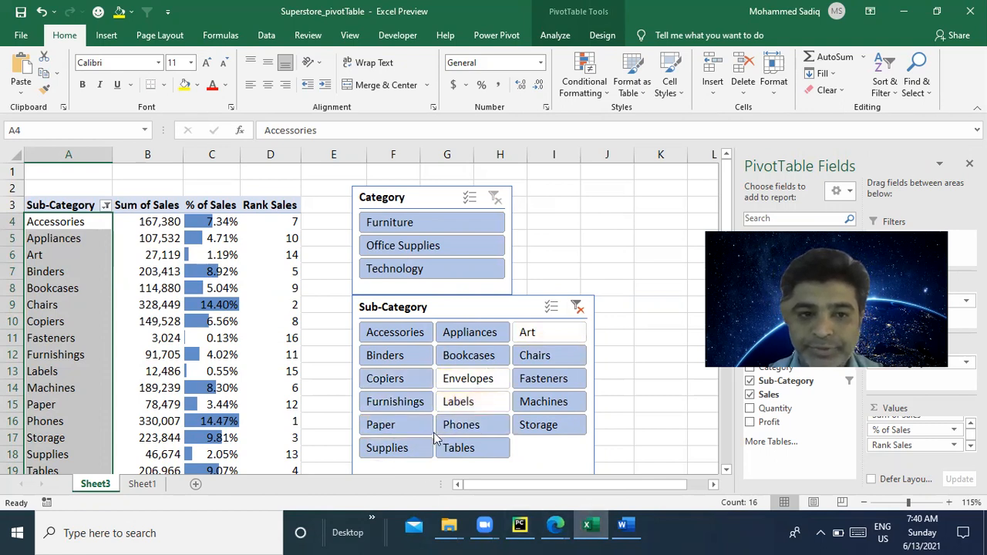
{"action": "left_click", "coordinate": [545, 383]}
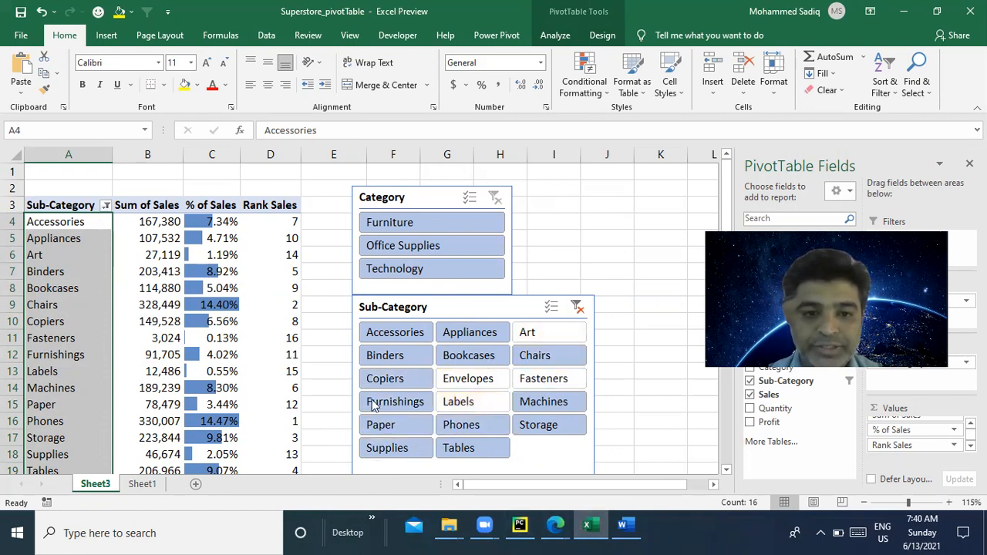
{"action": "left_click", "coordinate": [382, 381]}
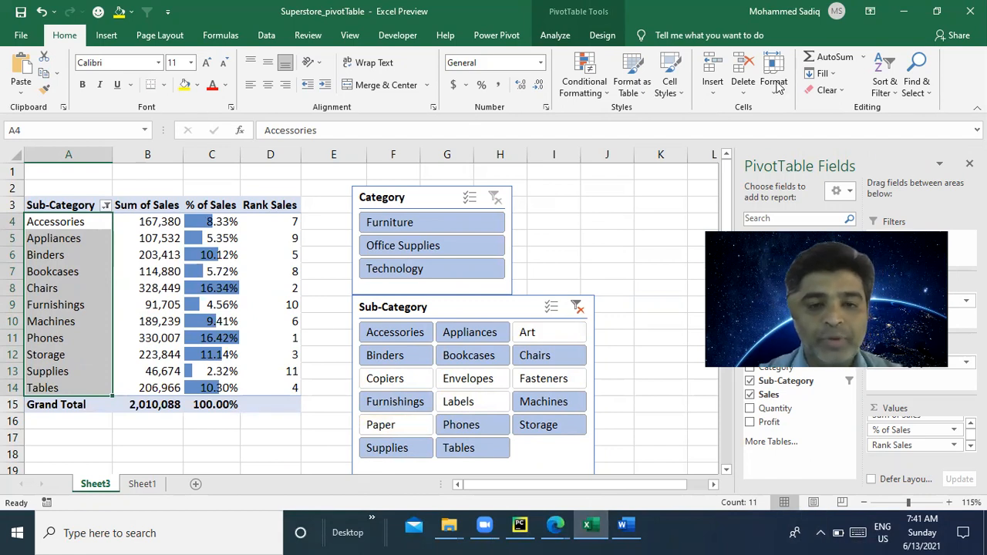
{"action": "left_click", "coordinate": [578, 308]}
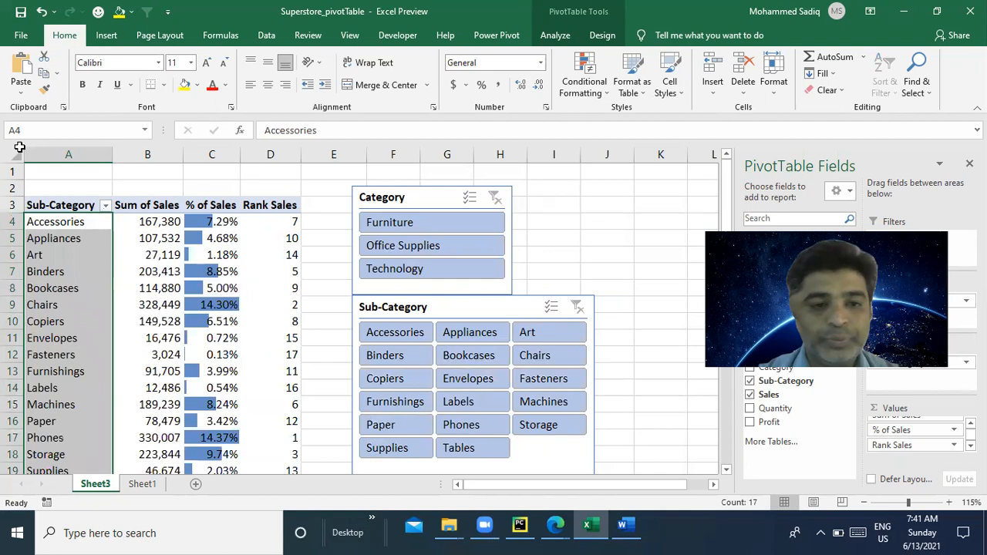
Step: Move both slicers farther away from the PivotTable to start around column H, keeping Category above Sub-Category
{"action": "left_click", "coordinate": [162, 272]}
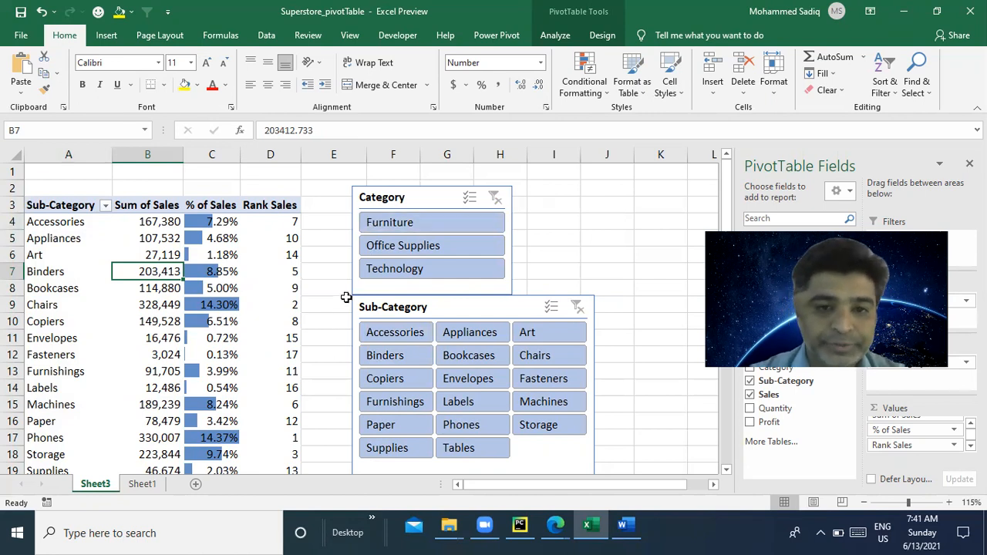
{"action": "left_click_drag", "start_coordinate": [403, 203], "coordinate": [539, 185]}
{"action": "left_click_drag", "start_coordinate": [442, 306], "coordinate": [574, 299]}
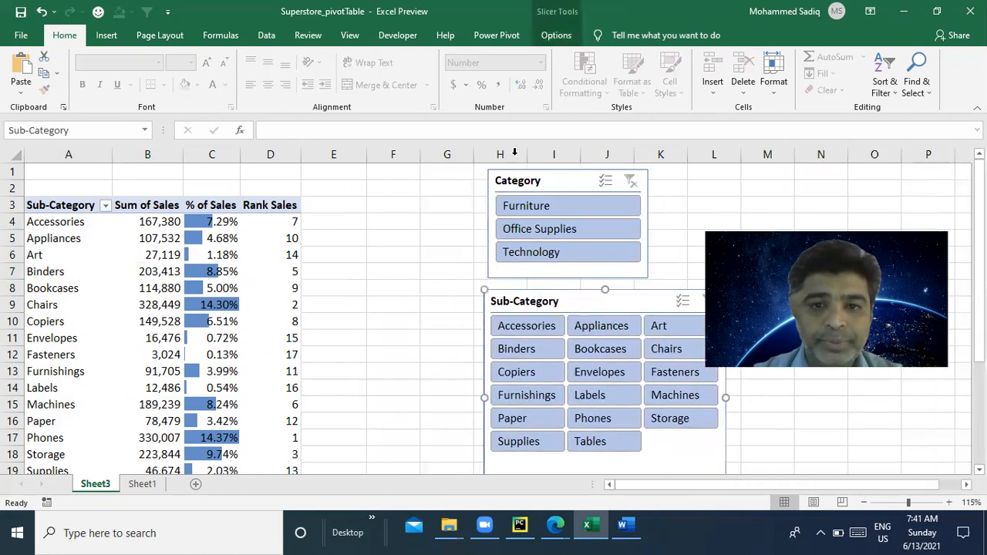
Step: Look at the slicer options and the PivotTable's Analyze tools, including Refresh
{"action": "left_click", "coordinate": [554, 35]}
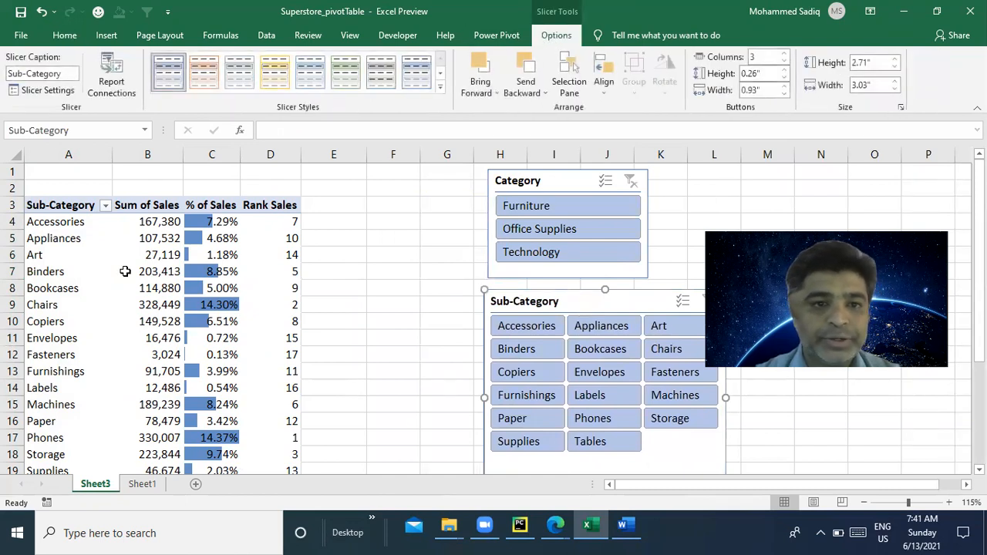
{"action": "left_click", "coordinate": [135, 271]}
{"action": "left_click", "coordinate": [555, 36]}
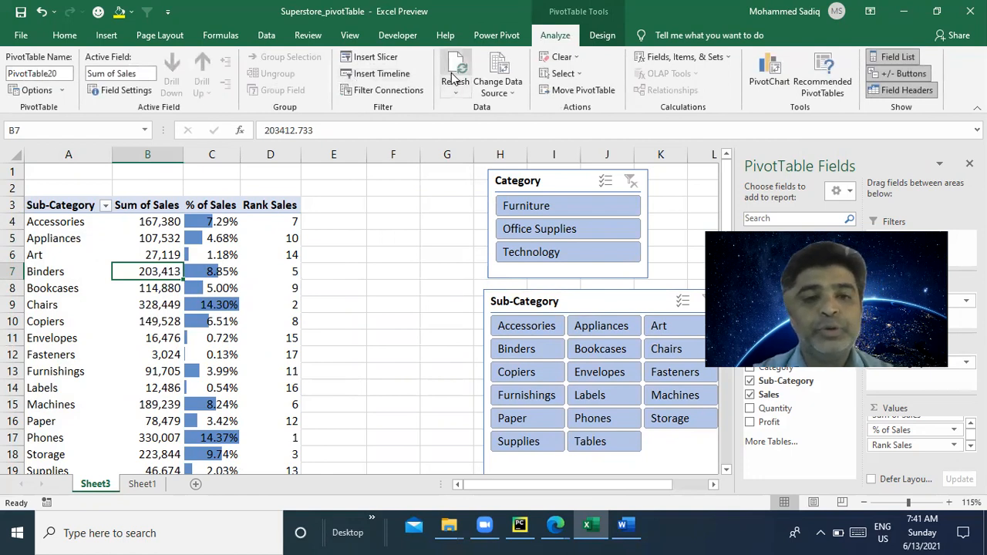
Step: Try to delete the Chairs sales value in the PivotTable, and view Sheet1 before returning to Sheet3
{"action": "left_click", "coordinate": [168, 301]}
{"action": "key", "text": "Delete"}
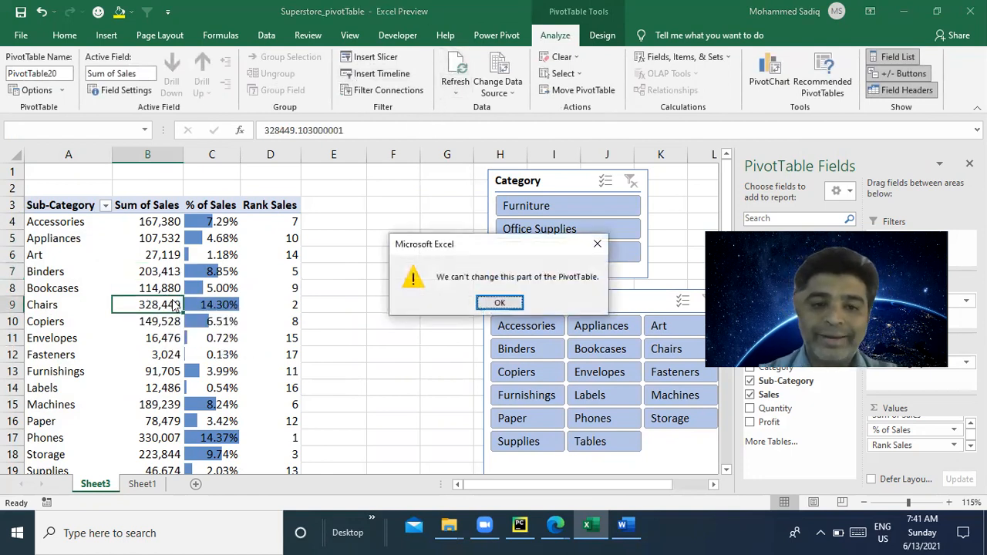
{"action": "left_click", "coordinate": [500, 304]}
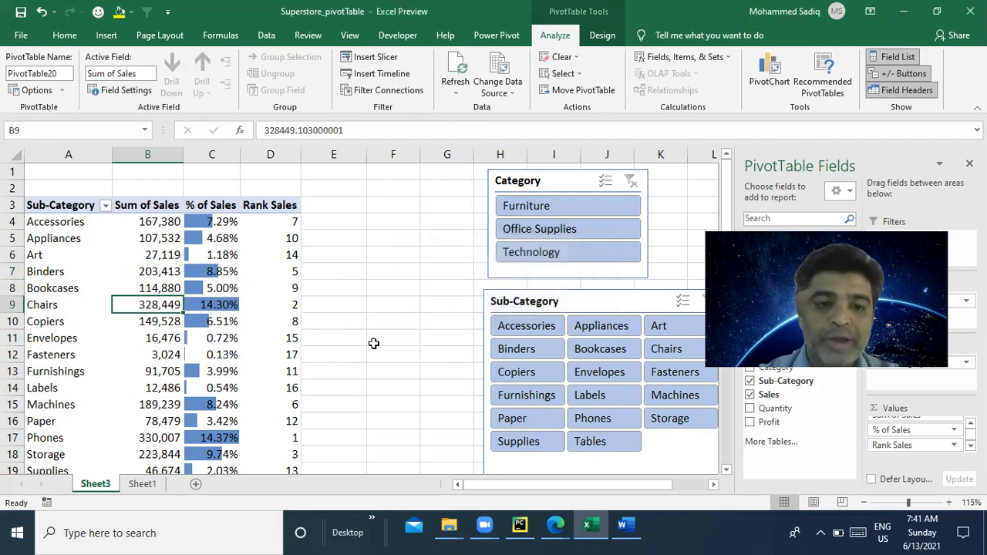
{"action": "left_click", "coordinate": [142, 484]}
{"action": "left_click", "coordinate": [95, 485]}
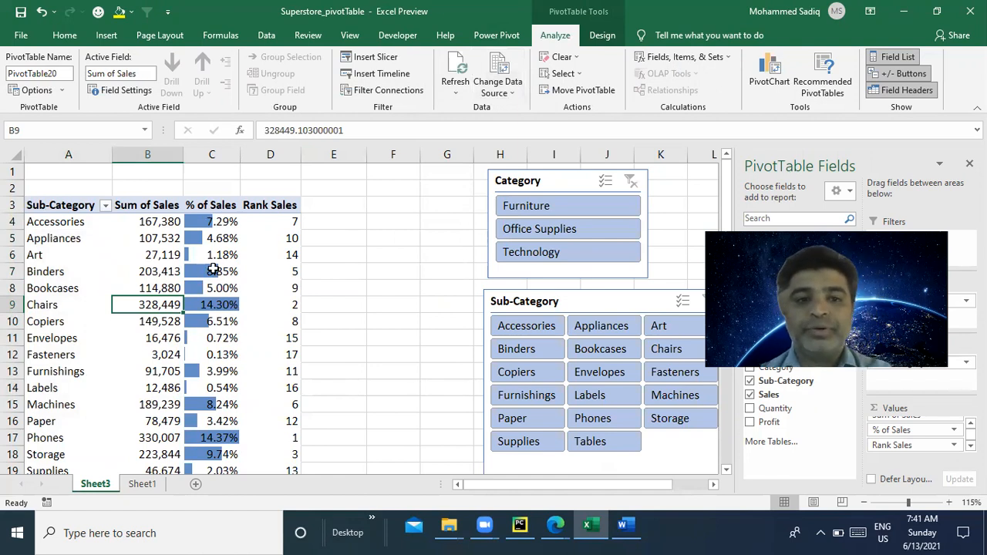
Step: Try the light-blue style from the first Medium row, followed by the solid light-blue Dark style, on the PivotTable
{"action": "left_click", "coordinate": [606, 37]}
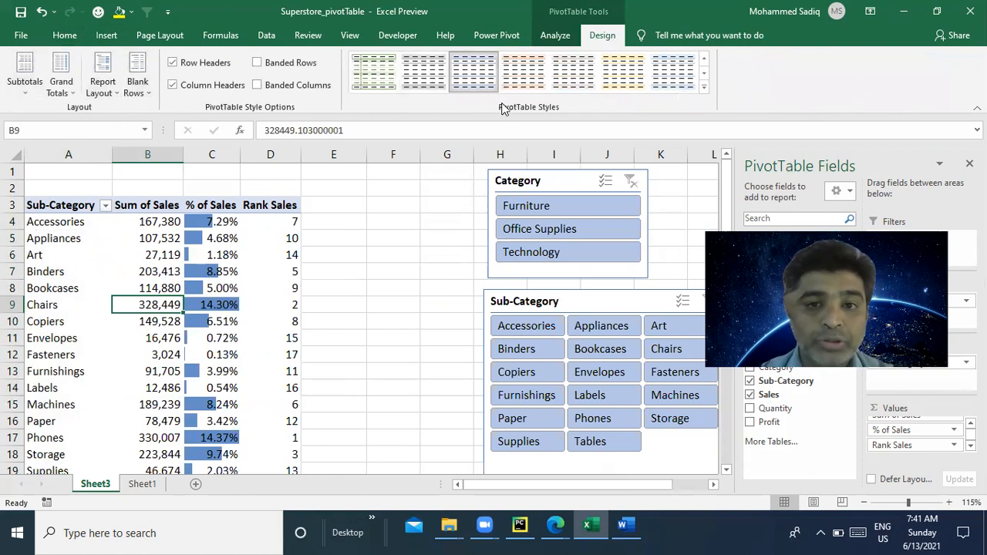
{"action": "left_click", "coordinate": [705, 89]}
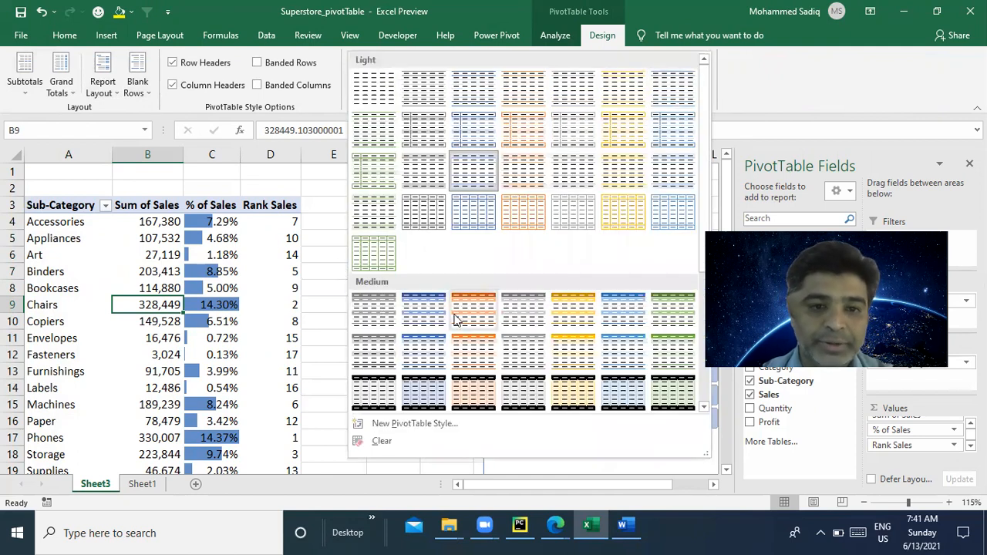
{"action": "left_click", "coordinate": [630, 322]}
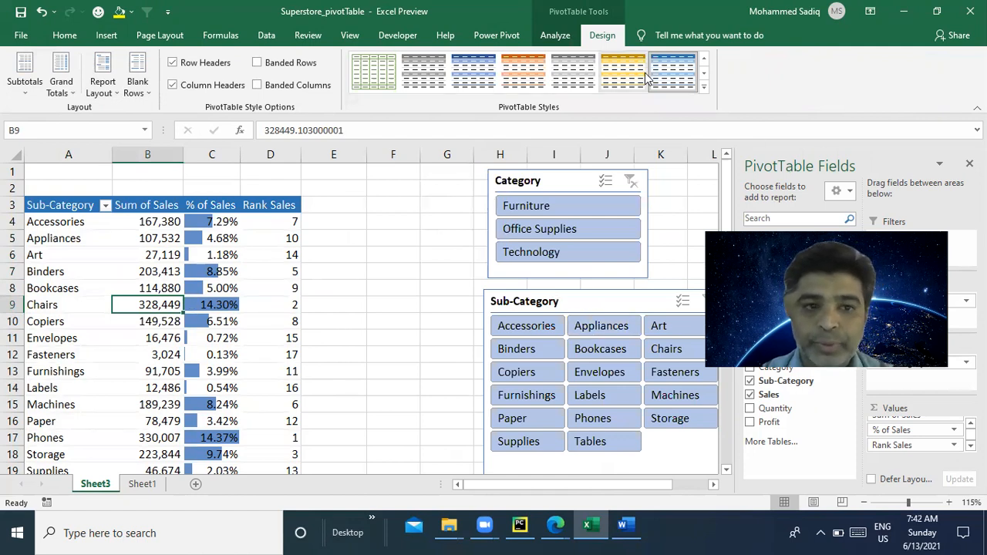
{"action": "left_click", "coordinate": [705, 91]}
{"action": "scroll", "coordinate": [623, 352], "scroll_direction": "down", "scroll_amount": 5}
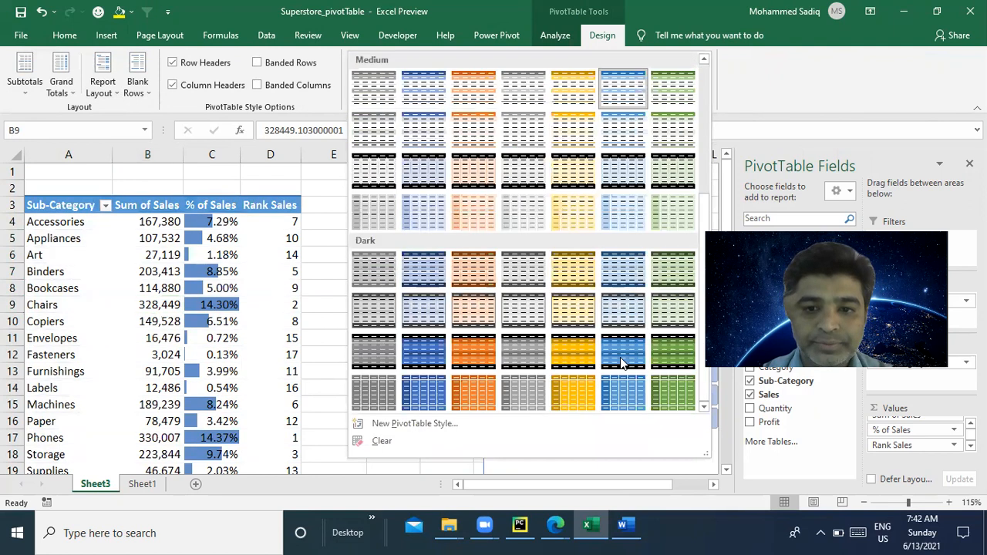
{"action": "left_click", "coordinate": [624, 354]}
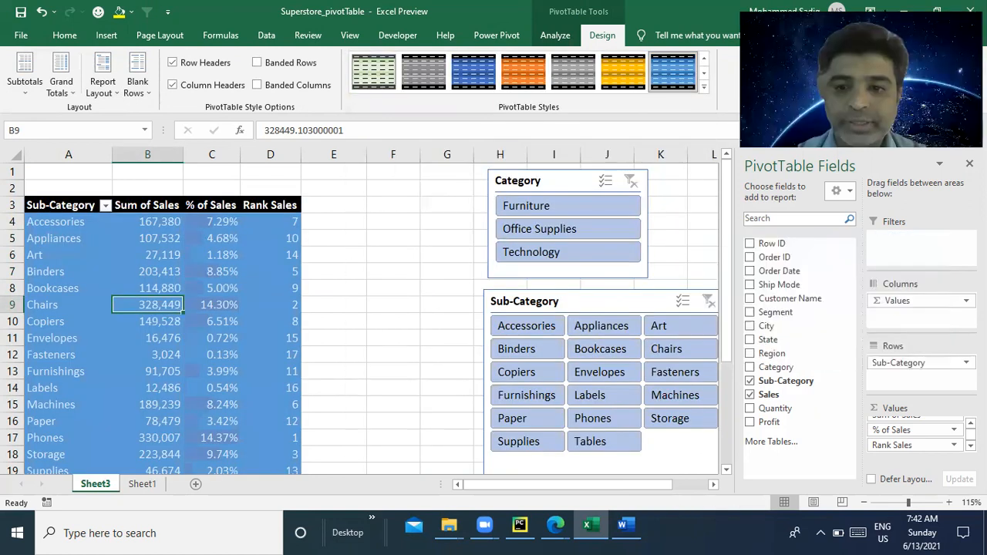
Step: Add Category above Sub-Category in the PivotTable rows and apply the solid blue Dark style with a black header
{"action": "left_click_drag", "start_coordinate": [786, 370], "coordinate": [915, 360]}
{"action": "left_click", "coordinate": [279, 255]}
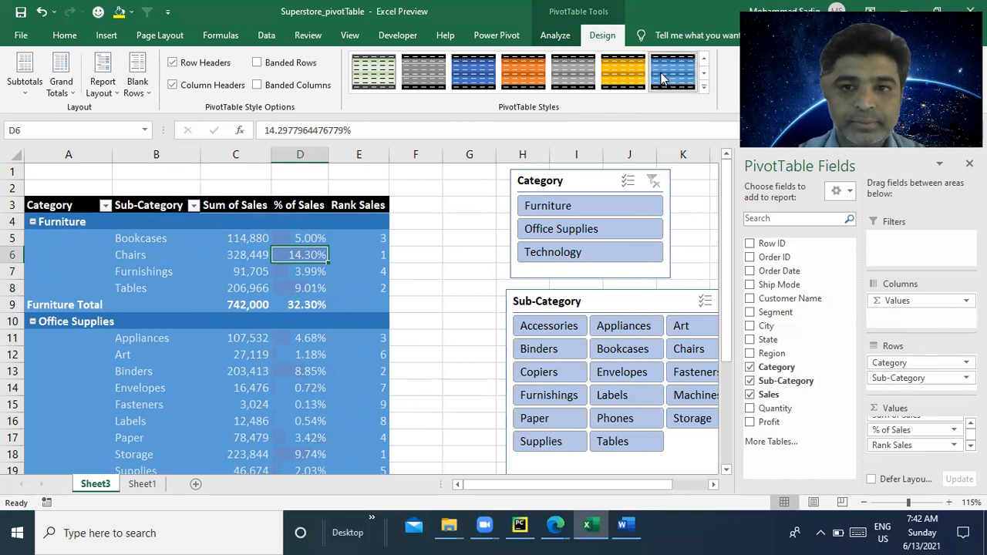
{"action": "left_click", "coordinate": [472, 71]}
{"action": "scroll", "coordinate": [307, 352], "scroll_direction": "down", "scroll_amount": 2}
{"action": "scroll", "coordinate": [231, 324], "scroll_direction": "up", "scroll_amount": 2}
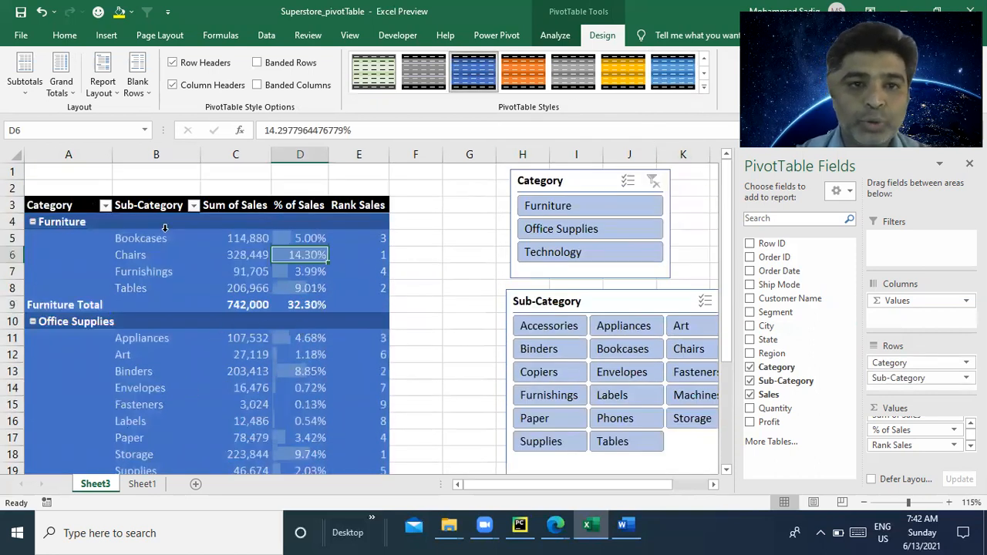
Step: Turn on banded rows for the PivotTable, and switch banded columns on and off again
{"action": "left_click", "coordinate": [258, 63]}
{"action": "left_click", "coordinate": [257, 85]}
{"action": "left_click", "coordinate": [257, 85]}
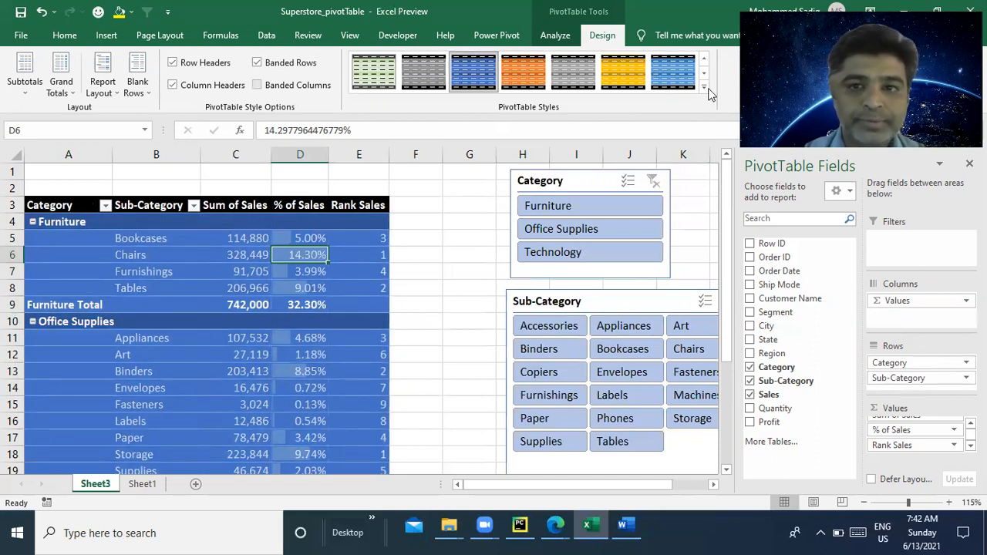
Step: Try the light-blue Medium style on the category-grouped PivotTable, followed by the light-blue style from the last Dark row
{"action": "left_click", "coordinate": [704, 86]}
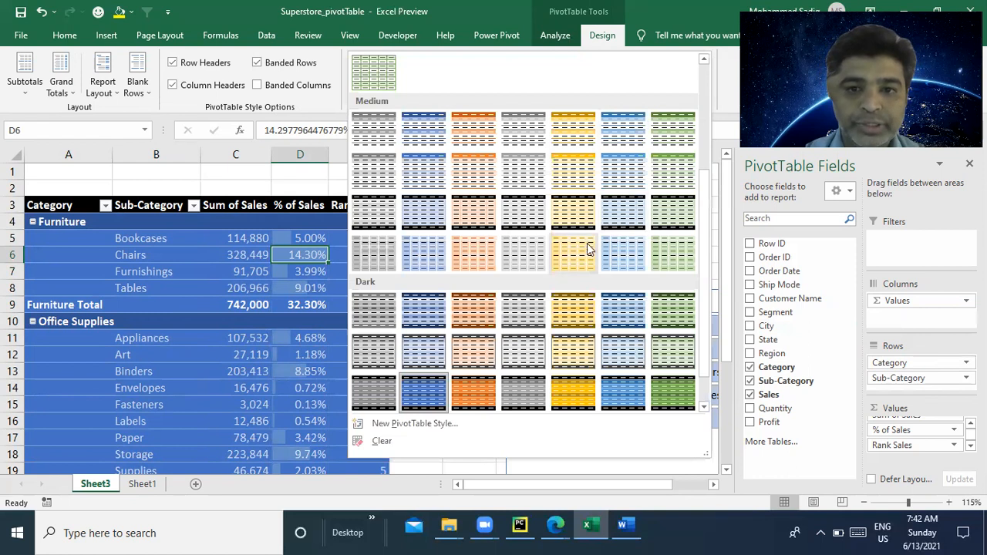
{"action": "scroll", "coordinate": [634, 168], "scroll_direction": "up", "scroll_amount": 2}
{"action": "left_click", "coordinate": [623, 257]}
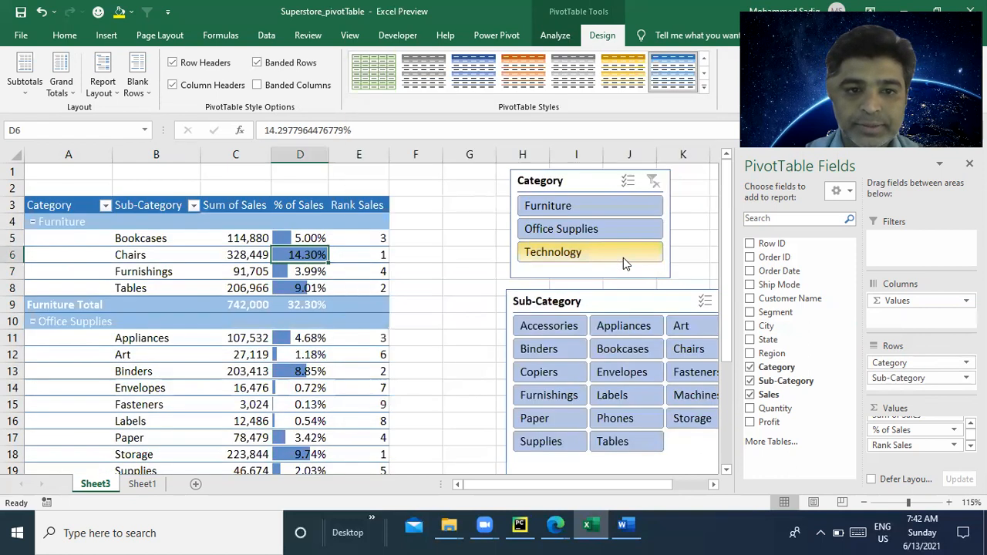
{"action": "left_click", "coordinate": [702, 89]}
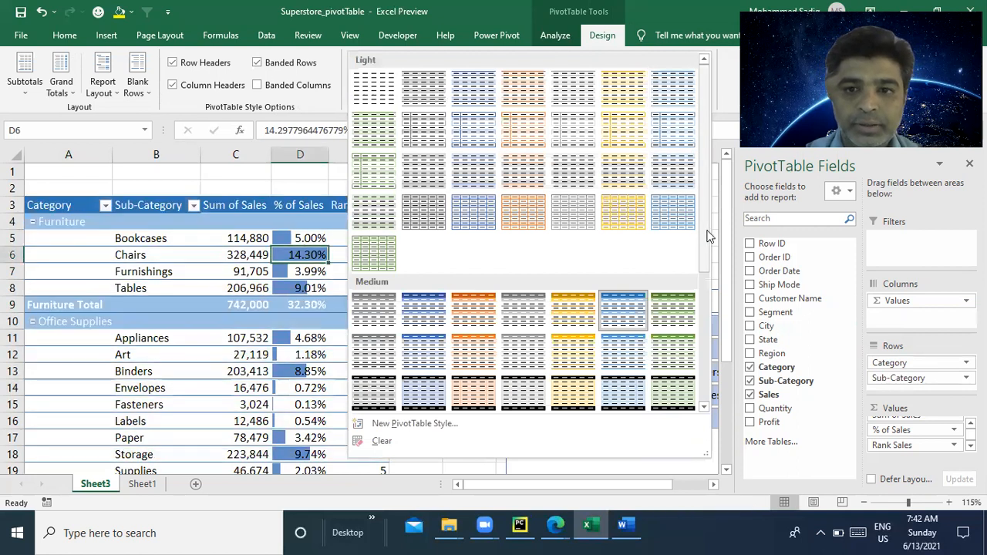
{"action": "scroll", "coordinate": [700, 261], "scroll_direction": "down", "scroll_amount": 1}
{"action": "scroll", "coordinate": [699, 265], "scroll_direction": "down", "scroll_amount": 1}
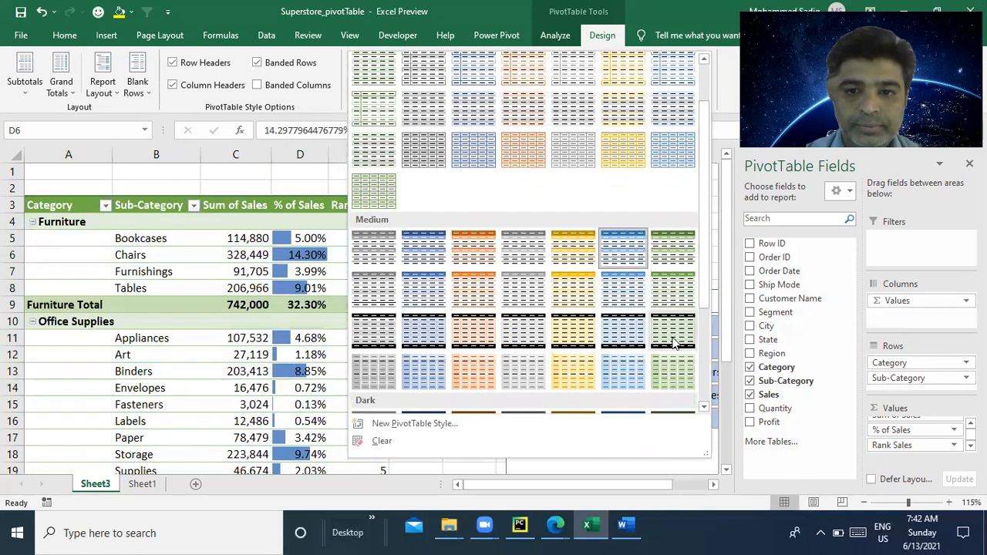
{"action": "scroll", "coordinate": [706, 332], "scroll_direction": "down", "scroll_amount": 3}
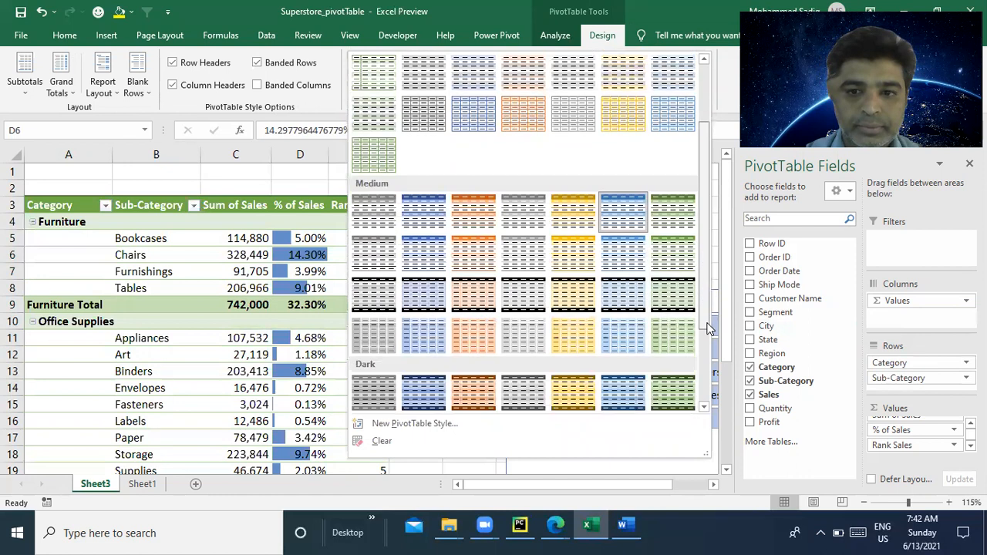
{"action": "scroll", "coordinate": [689, 331], "scroll_direction": "down", "scroll_amount": 1}
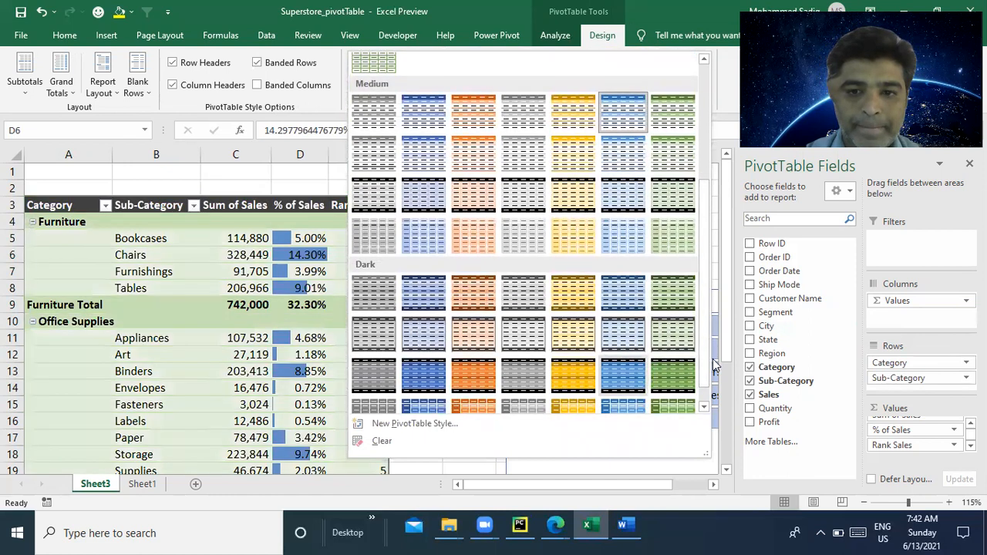
{"action": "scroll", "coordinate": [709, 368], "scroll_direction": "down", "scroll_amount": 1}
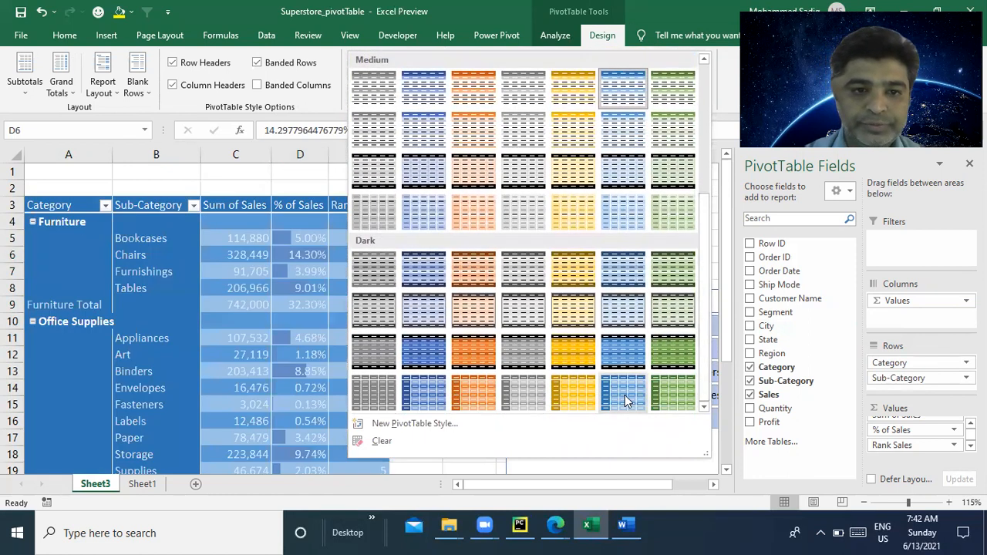
{"action": "left_click", "coordinate": [625, 401]}
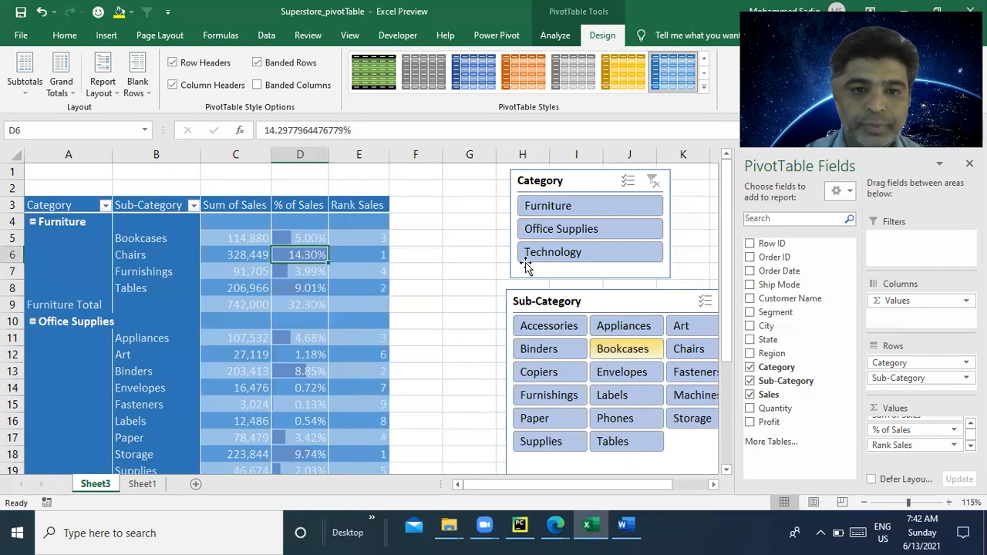
Step: Try the solid green Dark style, apply the blue style from the last Dark row, and deselect the PivotTable
{"action": "left_click", "coordinate": [374, 83]}
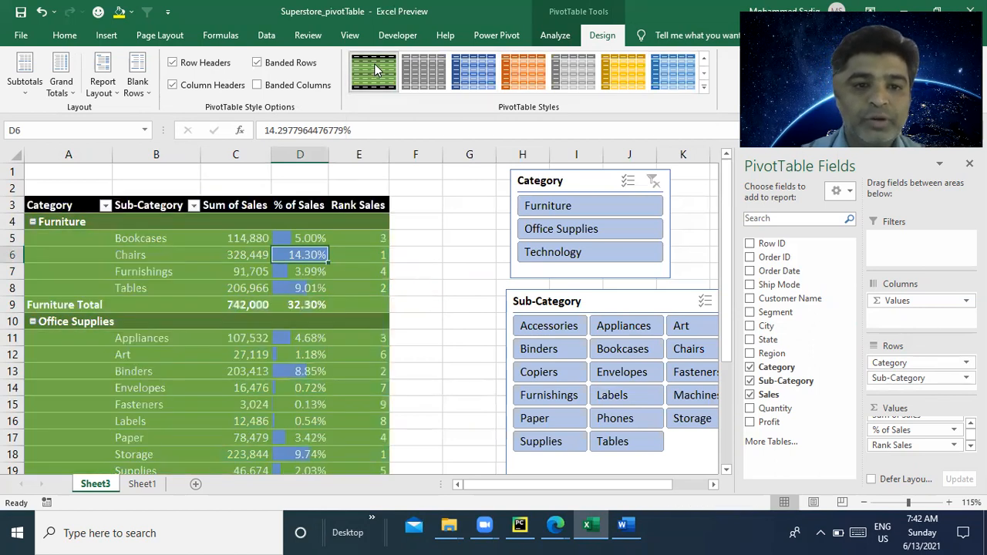
{"action": "left_click", "coordinate": [484, 70]}
{"action": "left_click", "coordinate": [467, 285]}
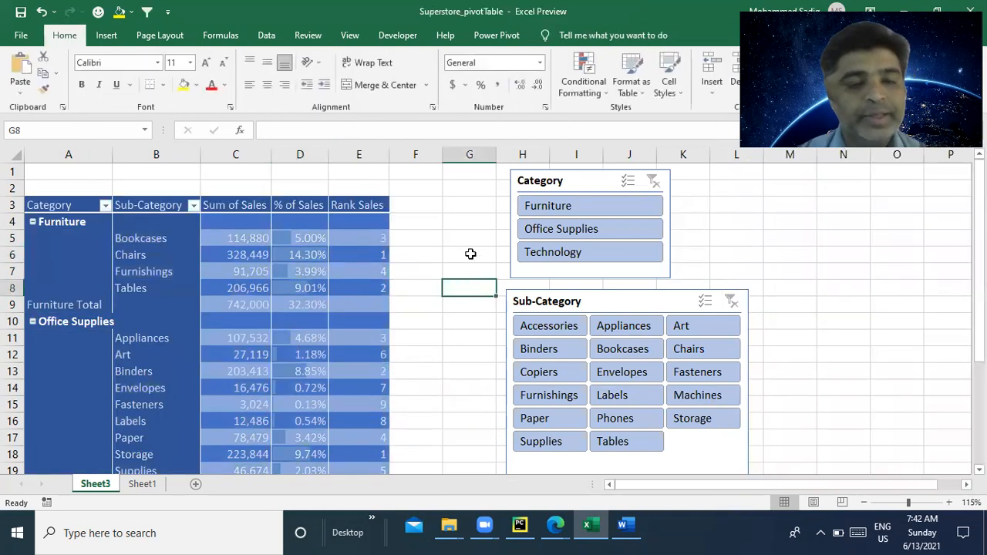